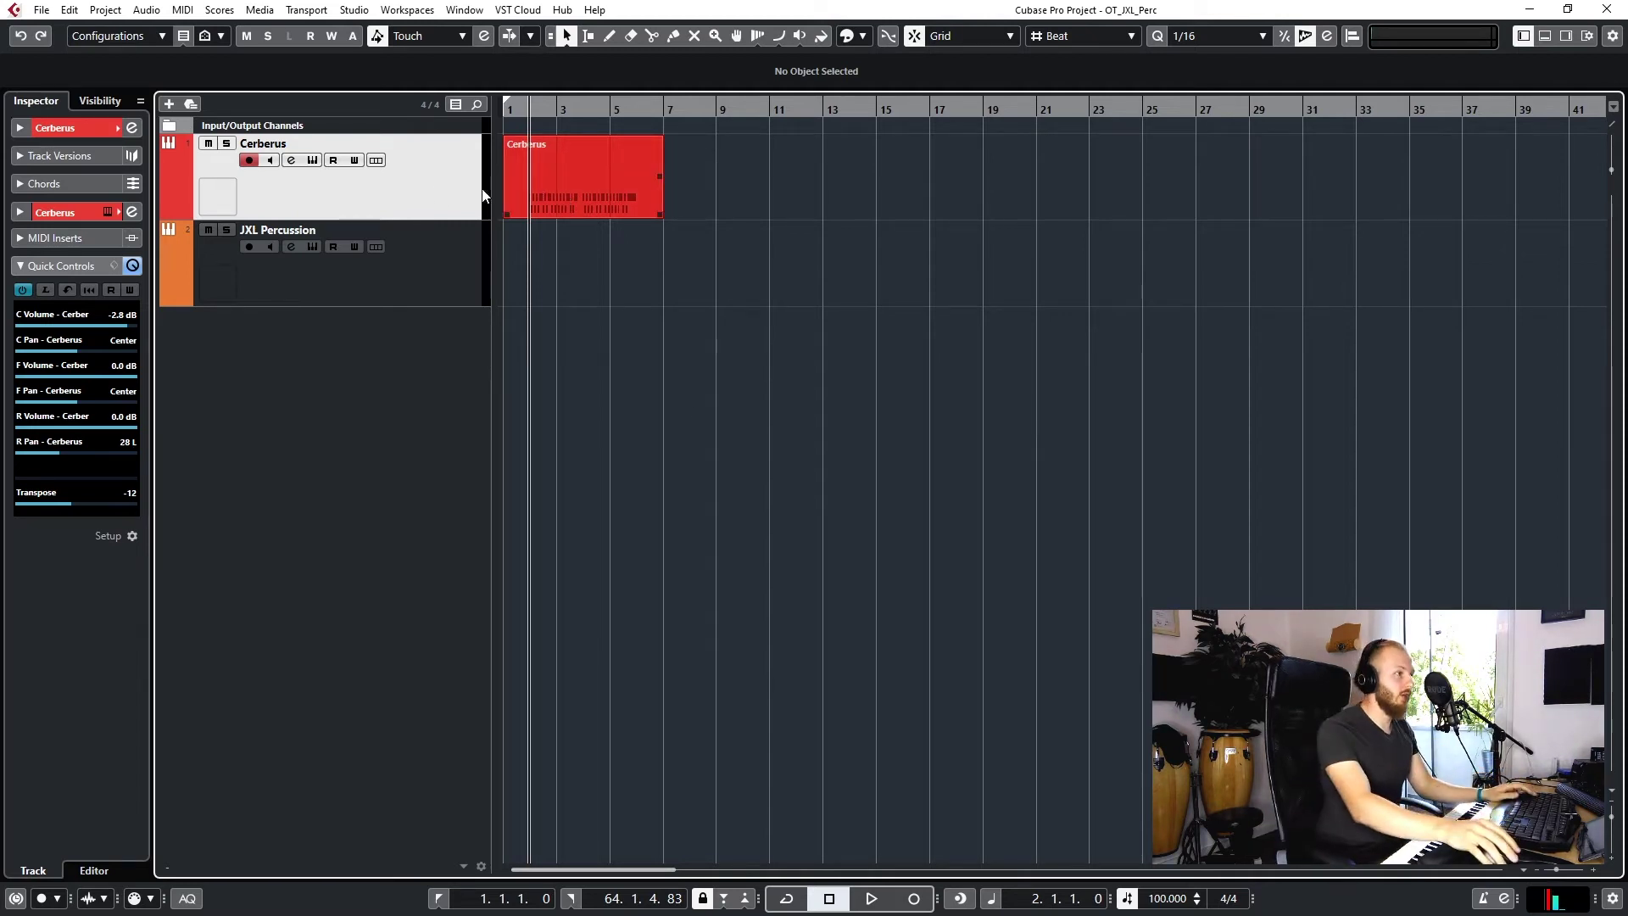
# Step: Open the Cerberus part for note editing and transpose its lower row of notes up two semitones to D0
pyautogui.doubleClick(544, 183)
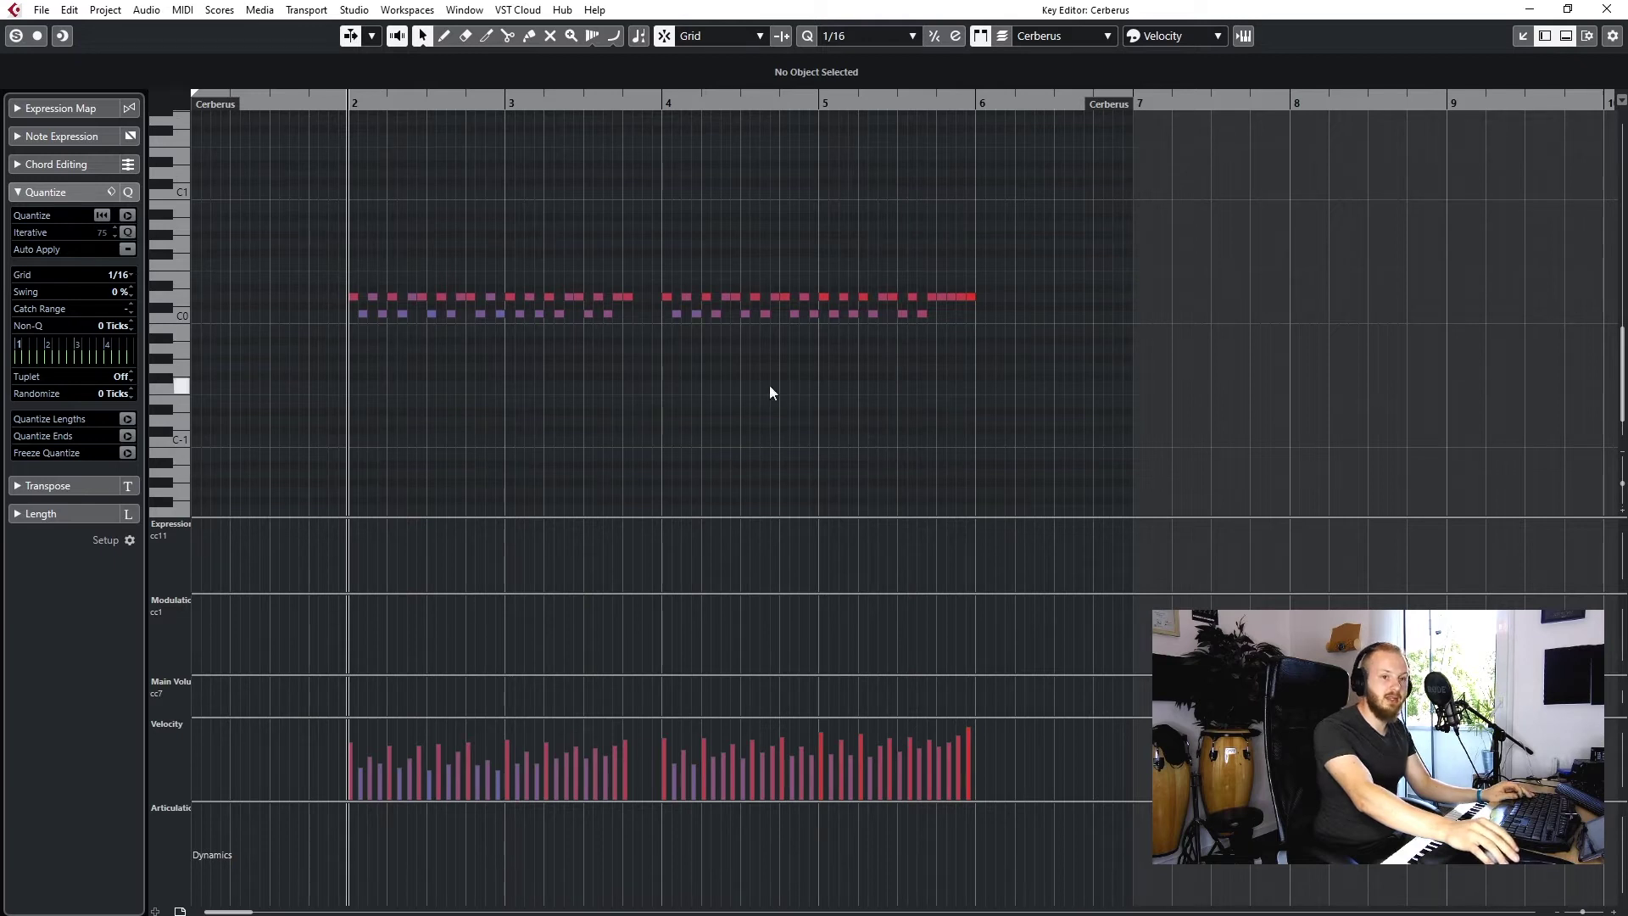
pyautogui.moveTo(972, 382); pyautogui.dragTo(339, 312)
pyautogui.hotkey('ctrl', 'Up')
pyautogui.hotkey('ctrl', 'Up')
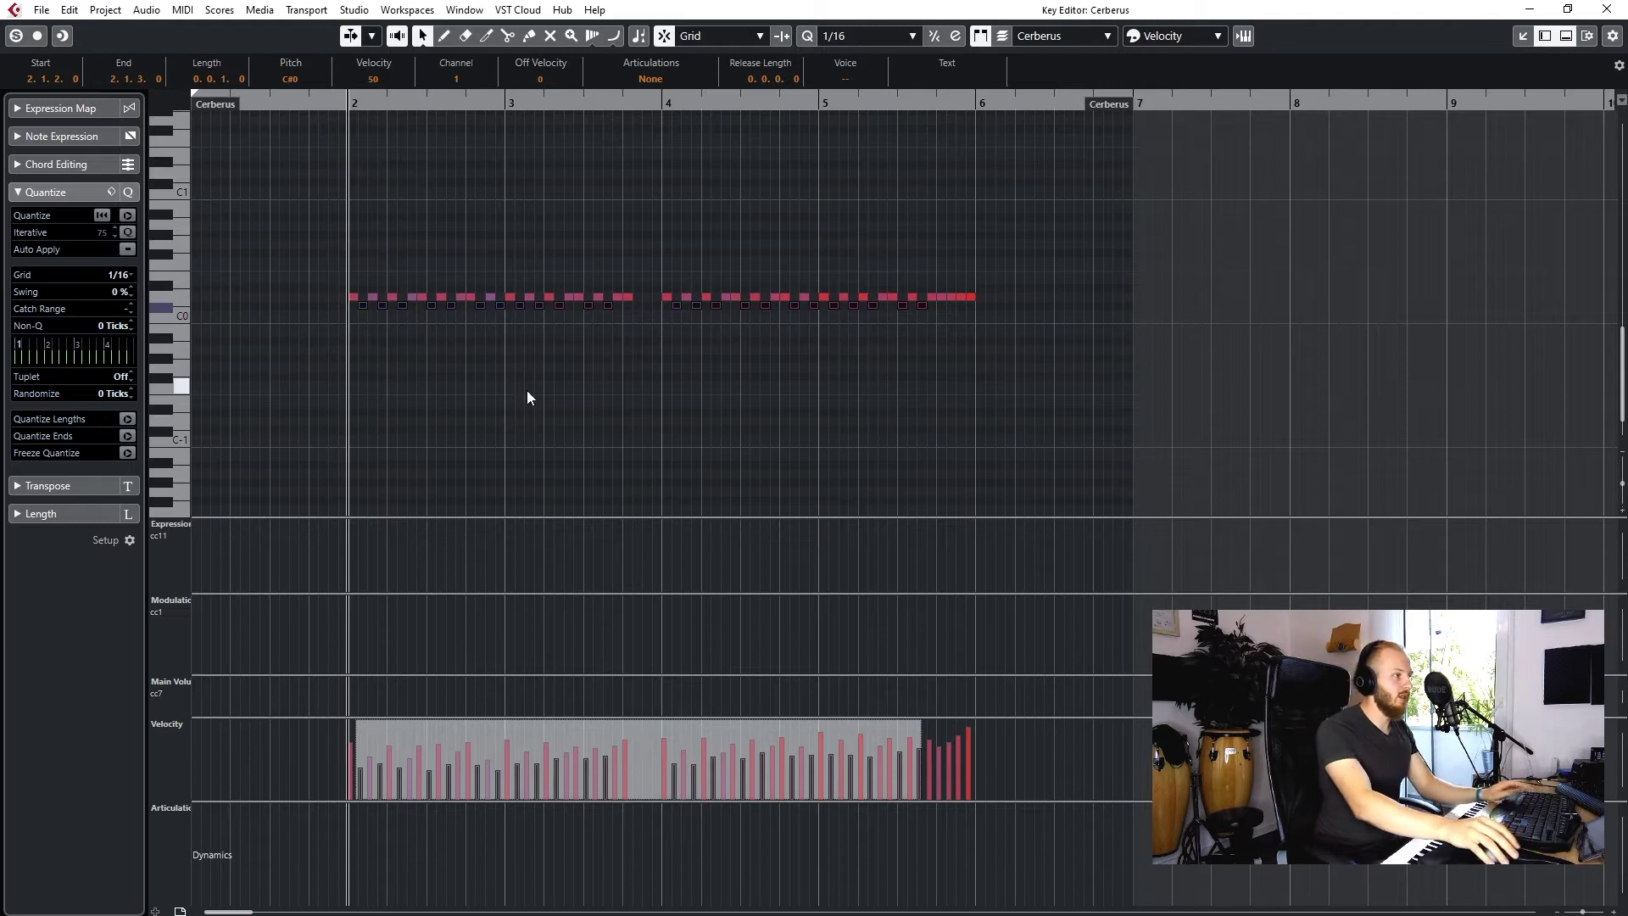
pyautogui.click(557, 399)
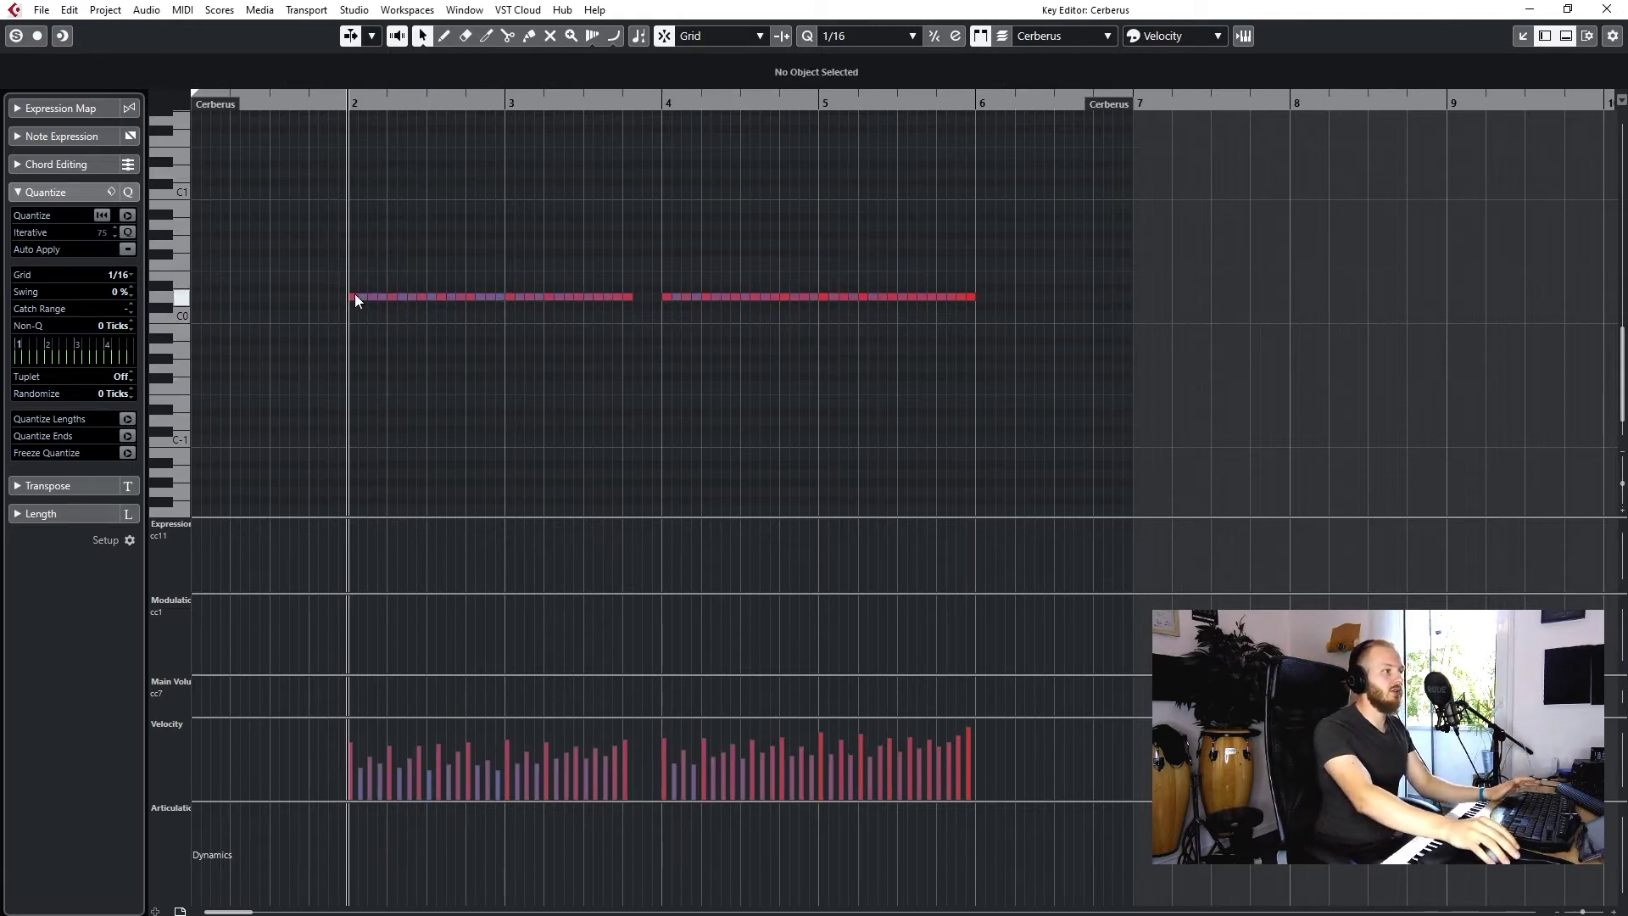
# Step: Play back the single-pitch pattern to hear how it sounds with all hits on D0
pyautogui.press('space')
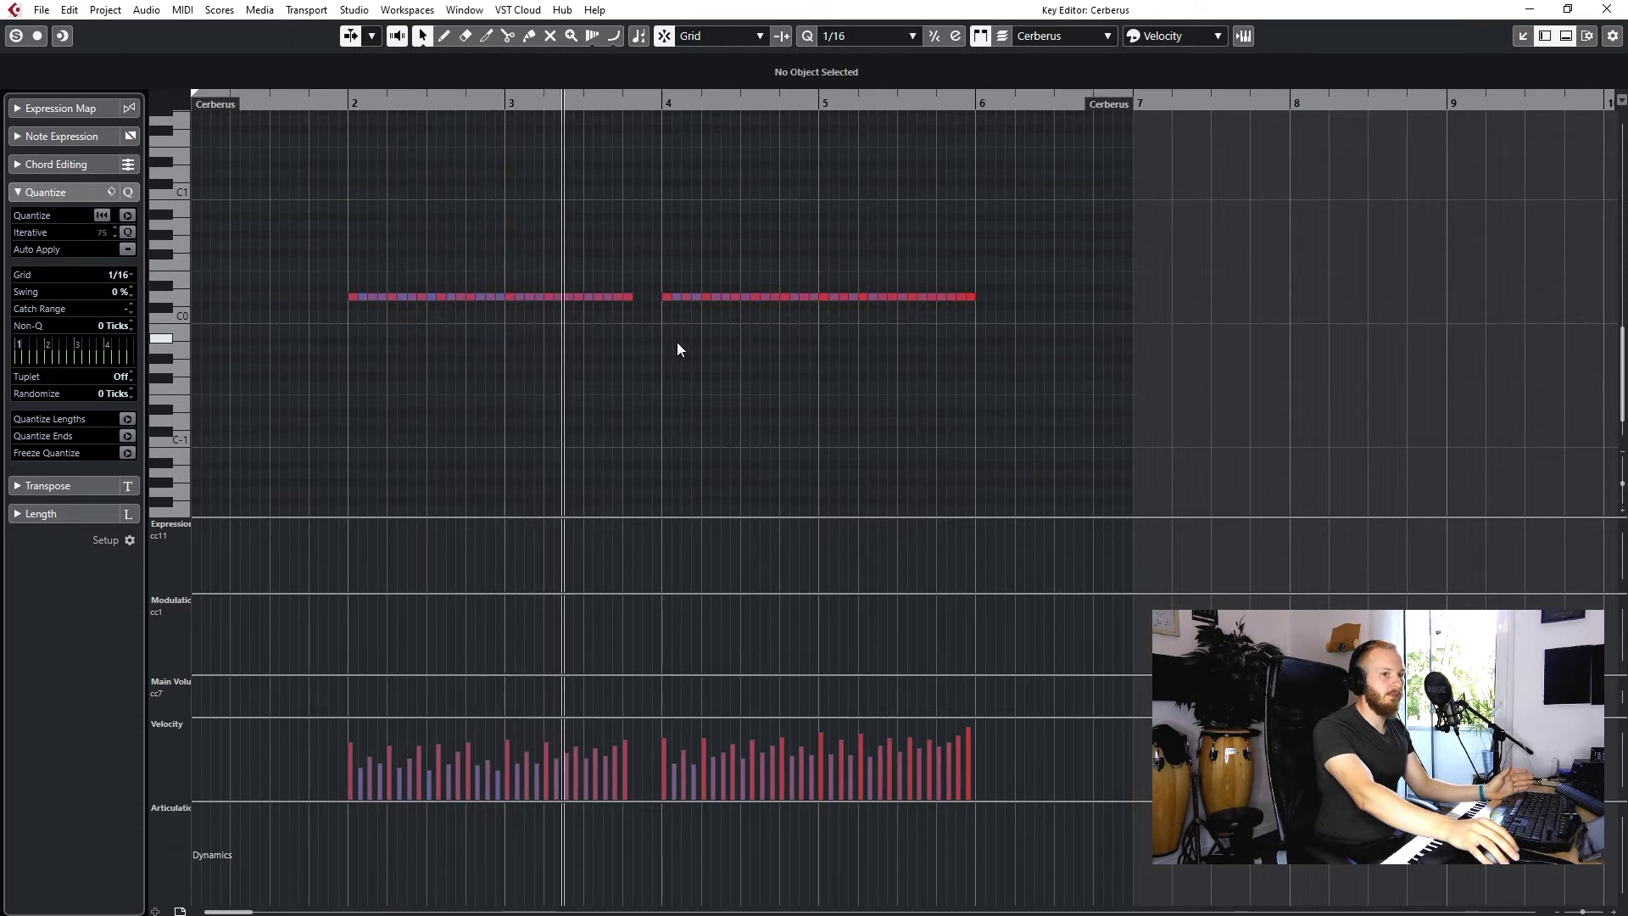
pyautogui.click(683, 354)
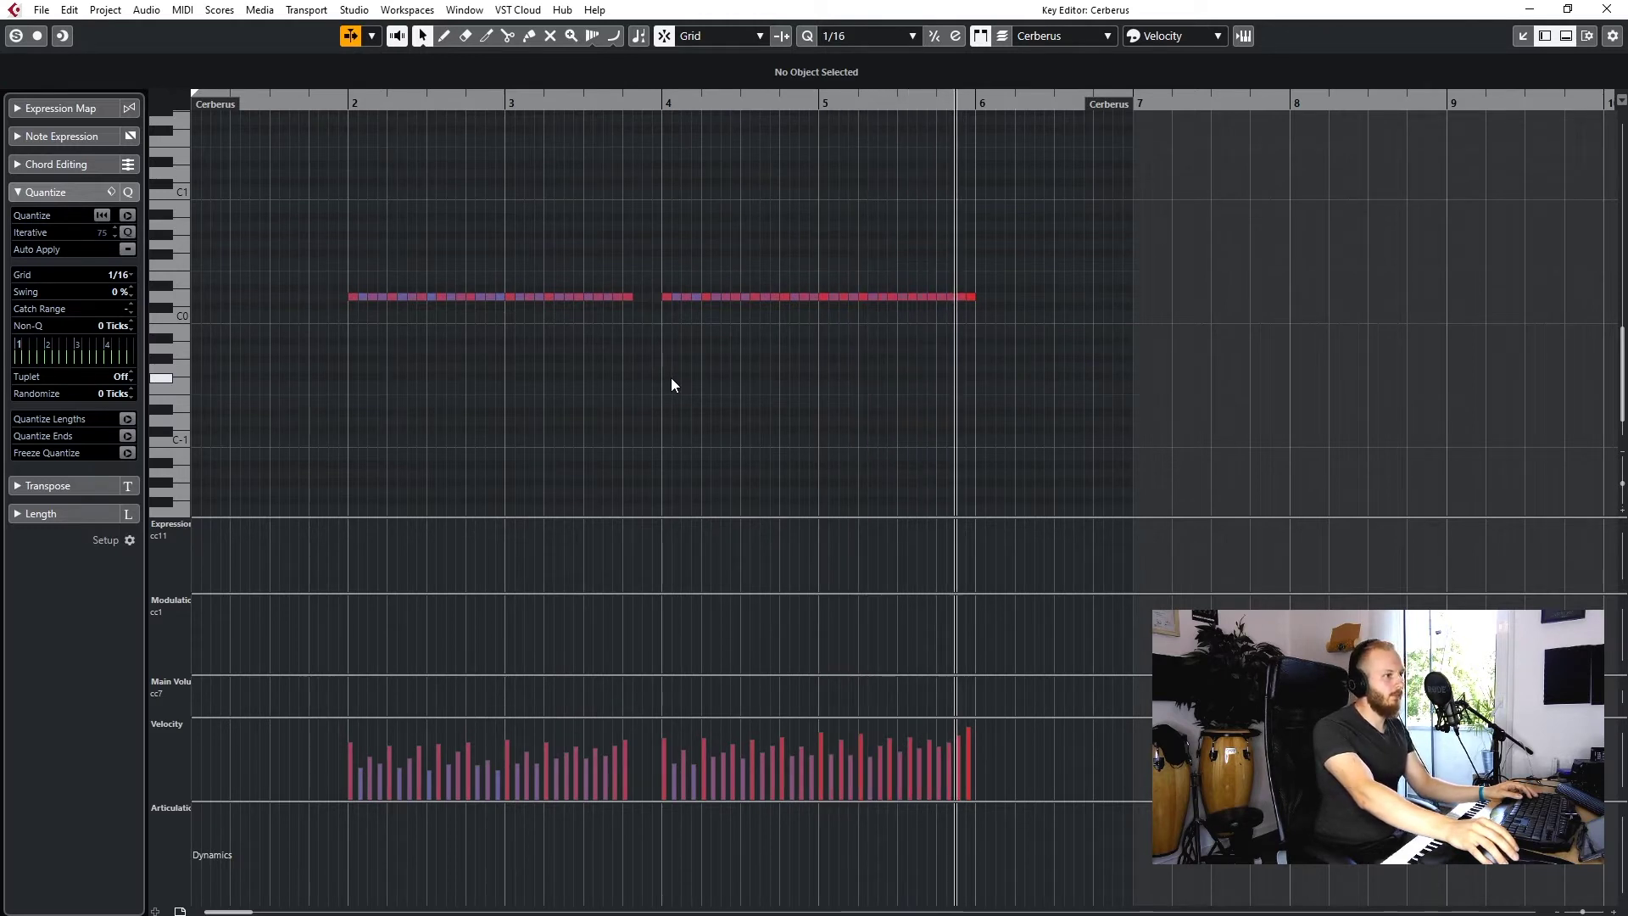
pyautogui.press('f')
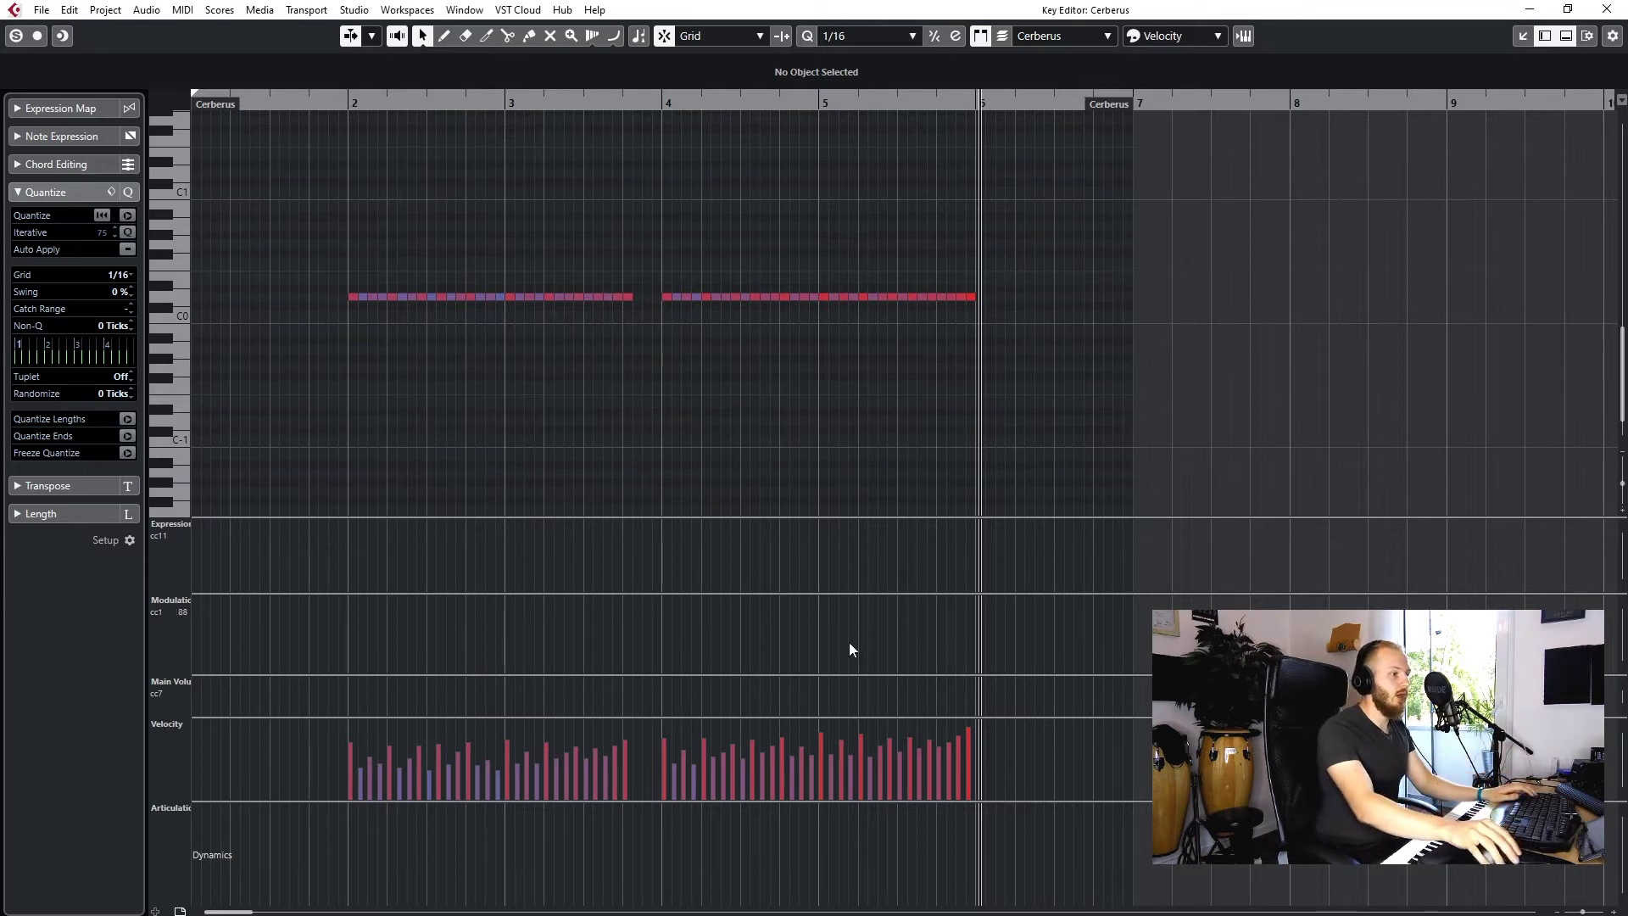
# Step: Widen the velocity spread of all notes and play the pattern from bar 2
pyautogui.hotkey('ctrl', 'a')
pyautogui.moveTo(895, 728); pyautogui.dragTo(942, 720)
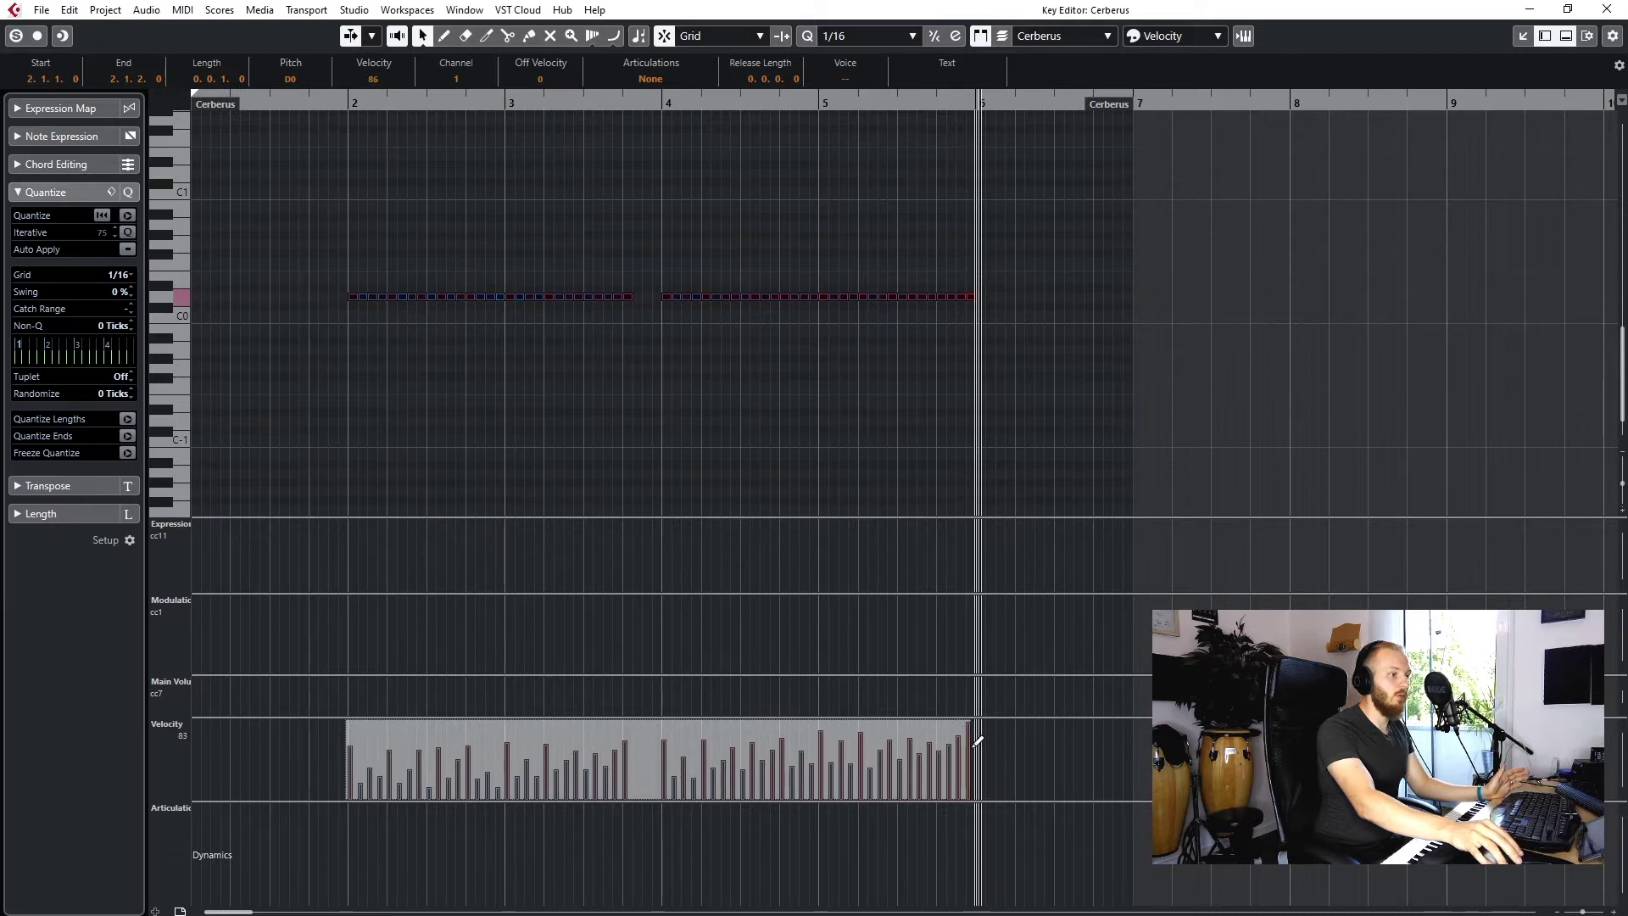
pyautogui.click(346, 101)
pyautogui.press('space')
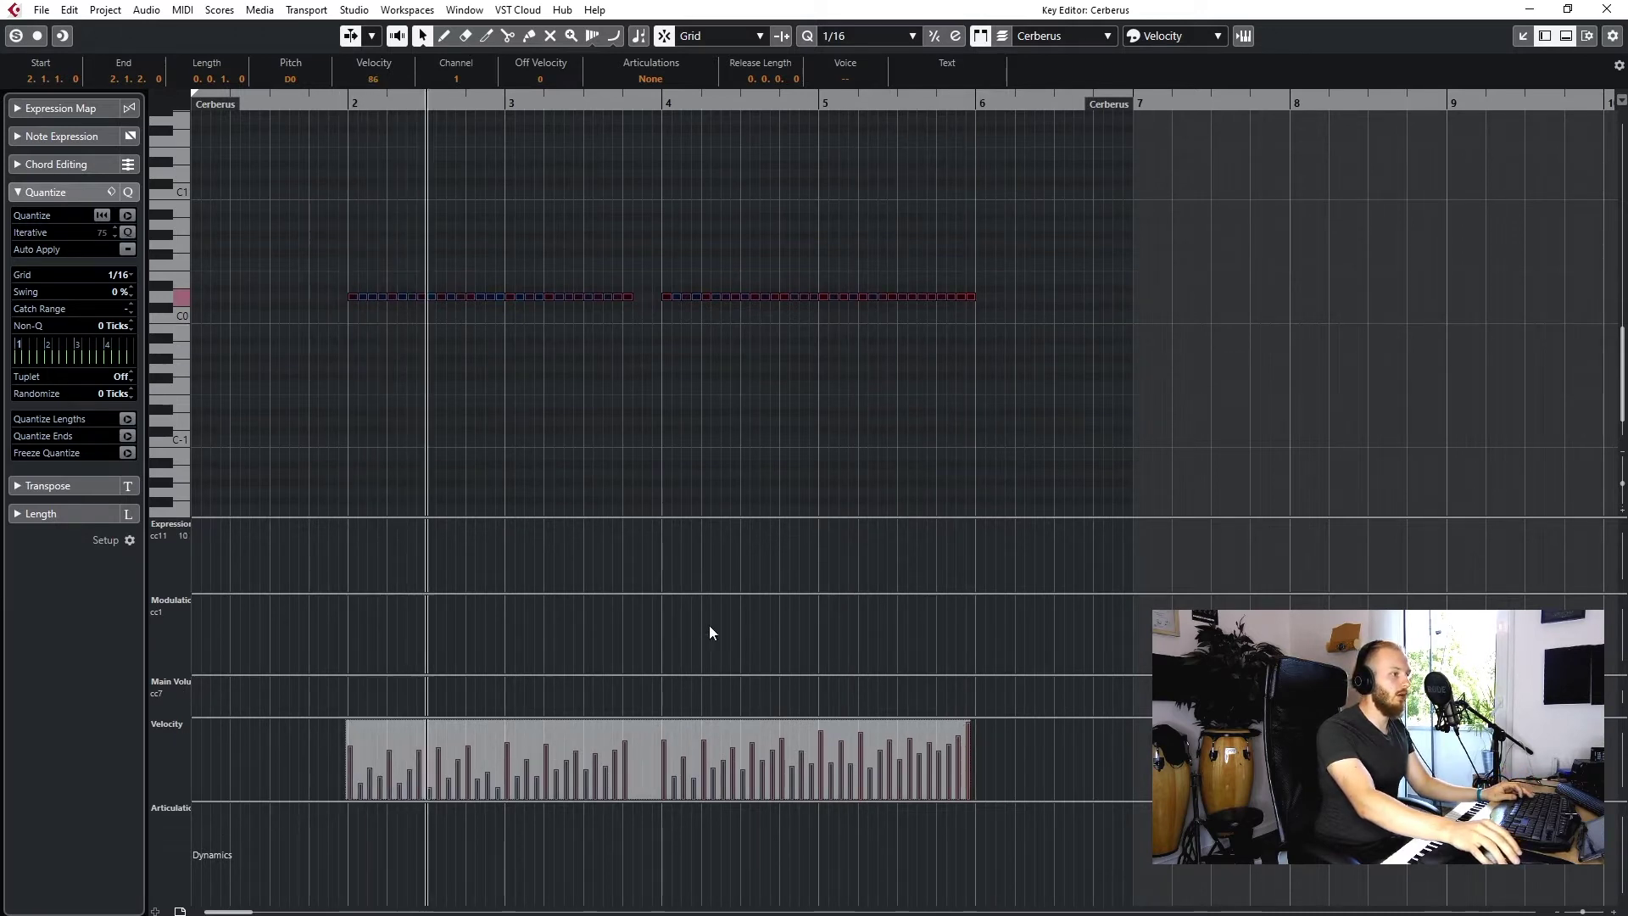
# Step: Compress the velocities of all notes into a narrower range, with the first note at 73, and play from bar 2
pyautogui.moveTo(962, 757); pyautogui.dragTo(966, 804)
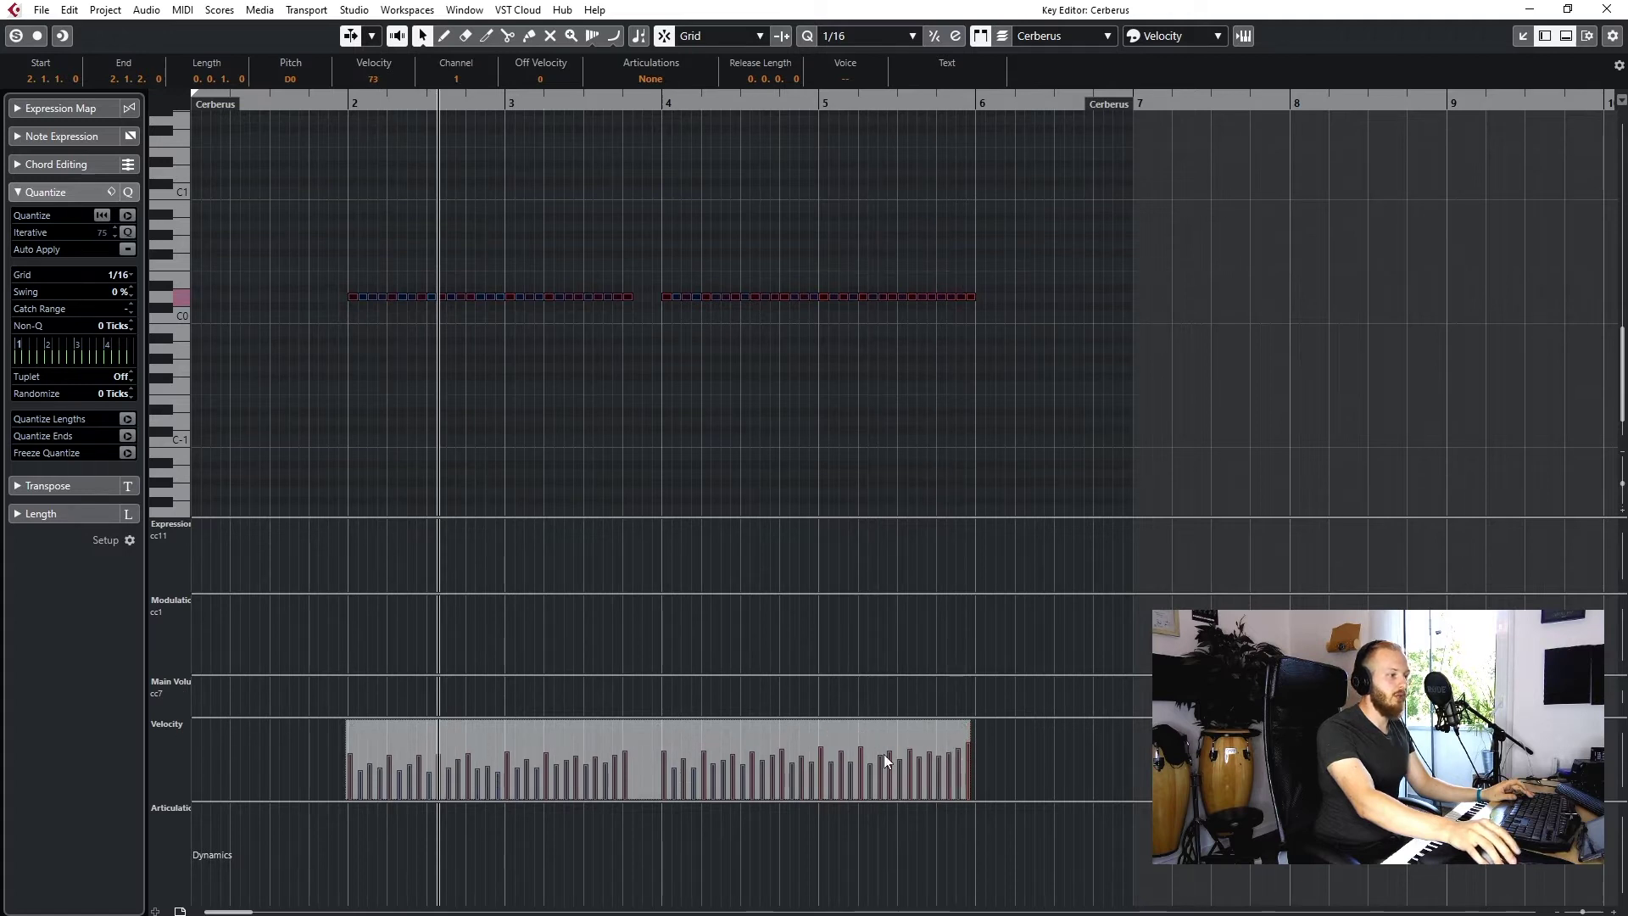
pyautogui.click(346, 101)
pyautogui.press('space')
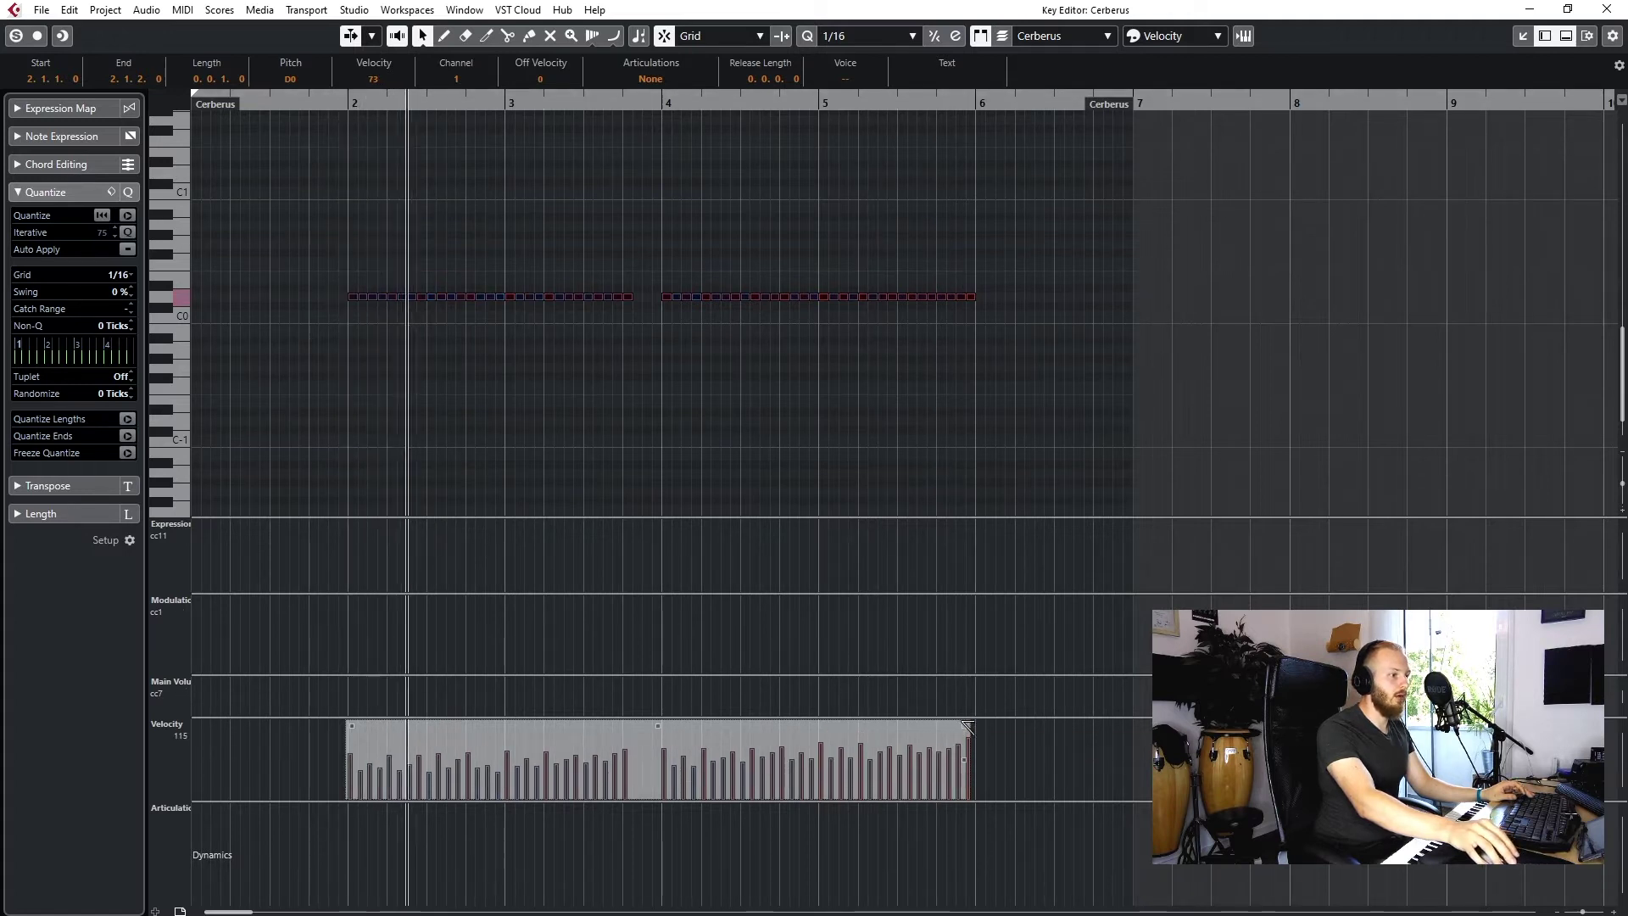
# Step: Try tilting the velocities into a crescendo starting at 42, audition it, and raise the starting velocities again
pyautogui.moveTo(397, 721); pyautogui.dragTo(351, 763)
pyautogui.click(347, 102)
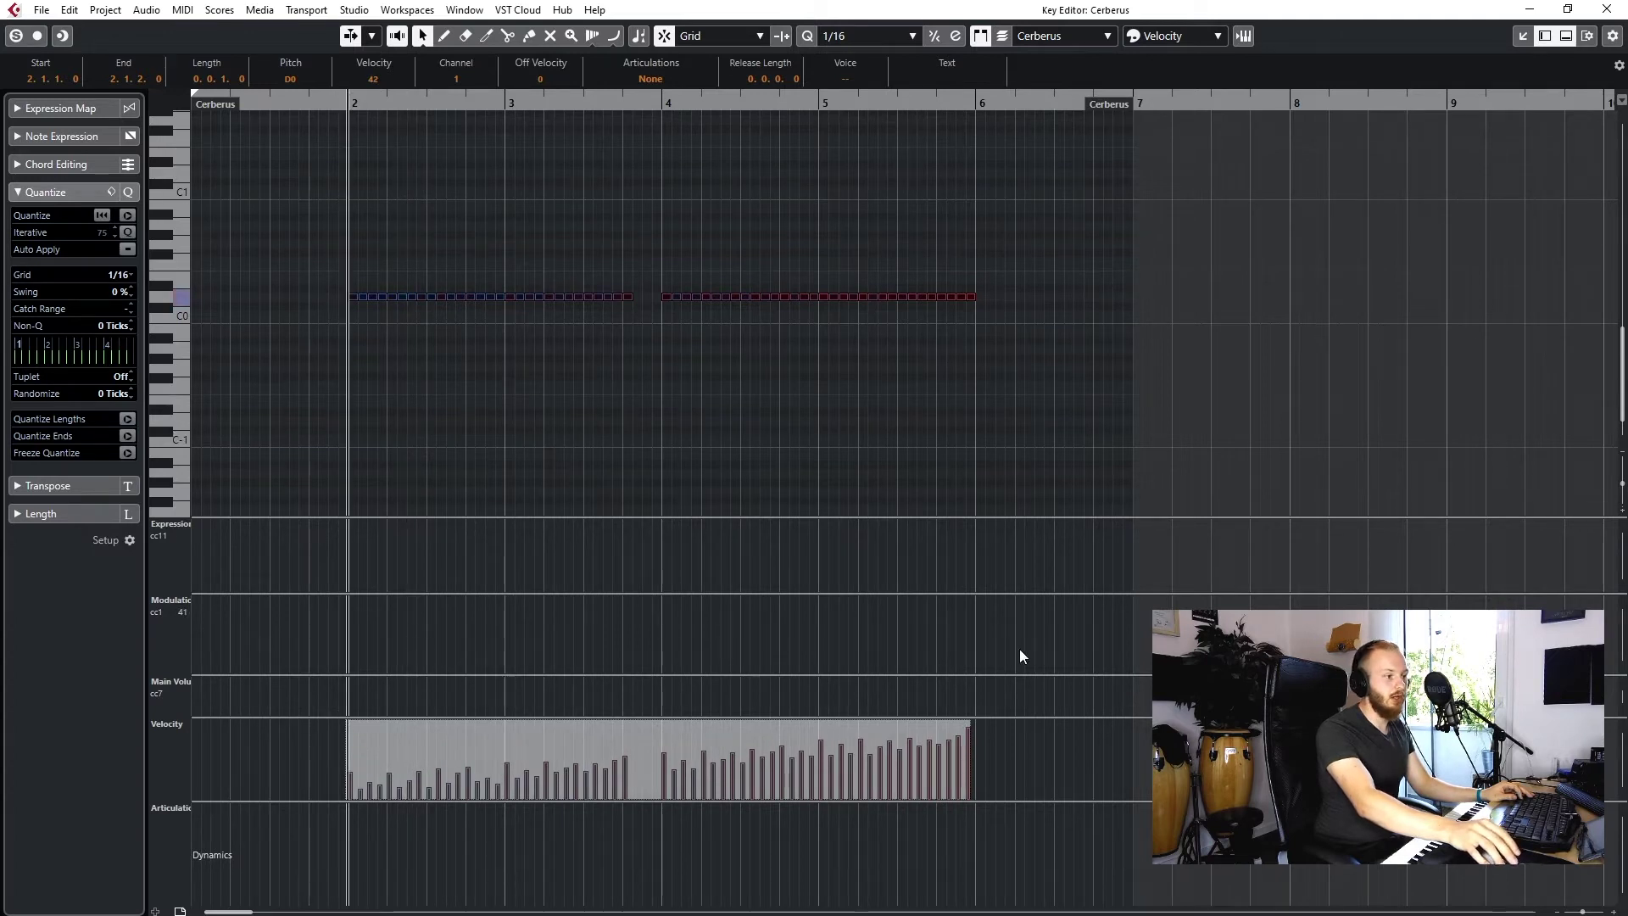
pyautogui.click(795, 103)
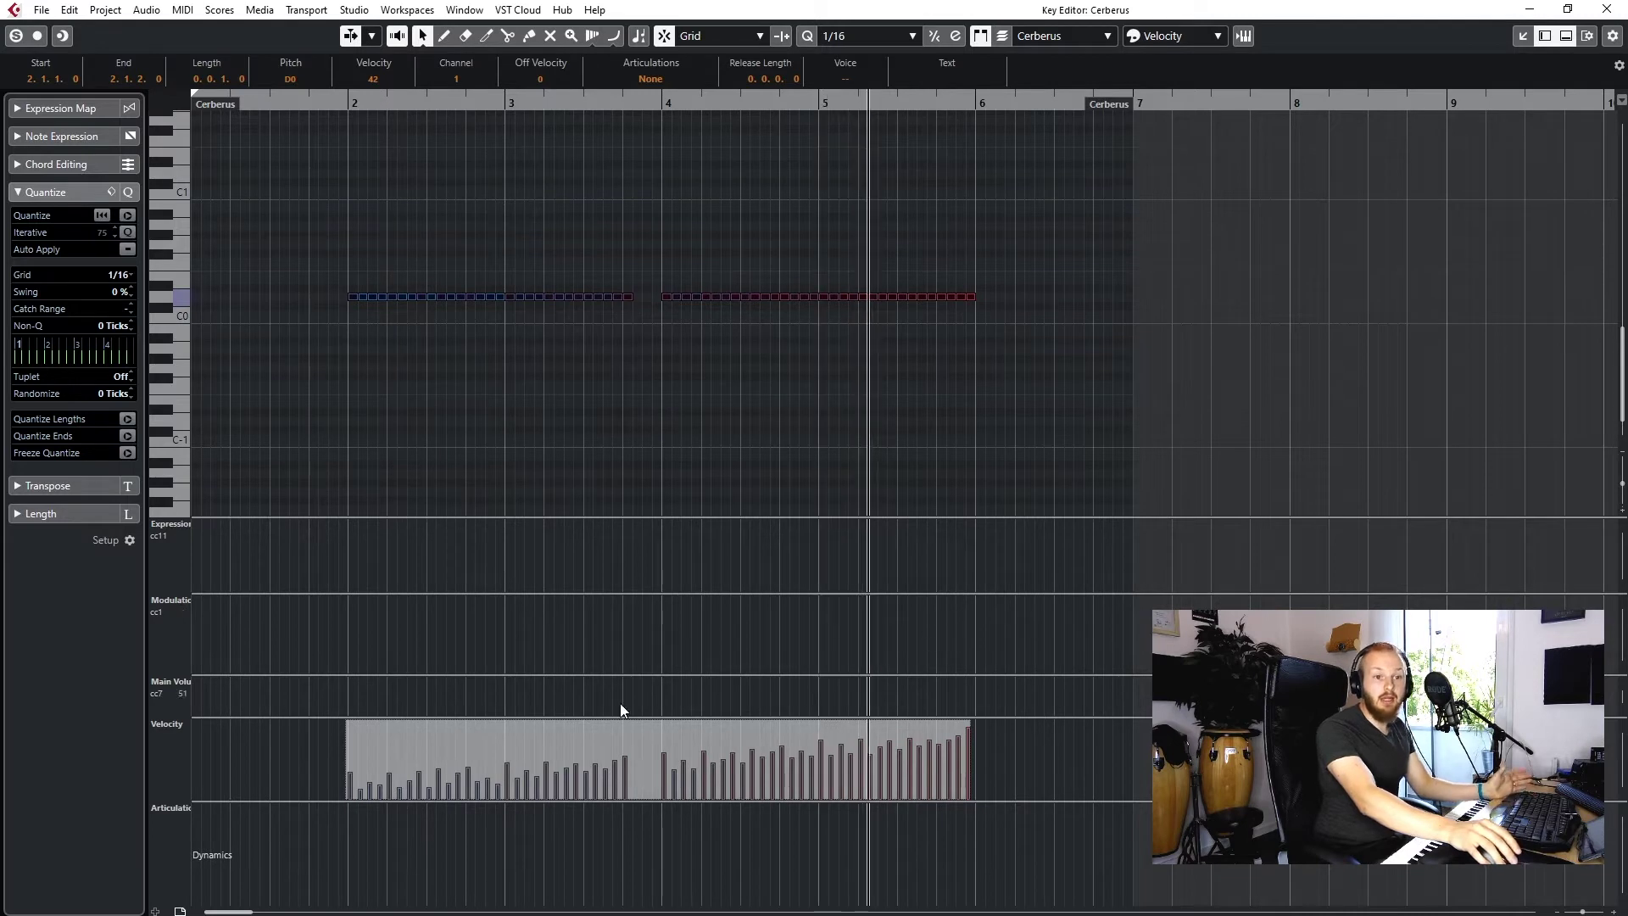
pyautogui.moveTo(348, 727); pyautogui.dragTo(339, 691)
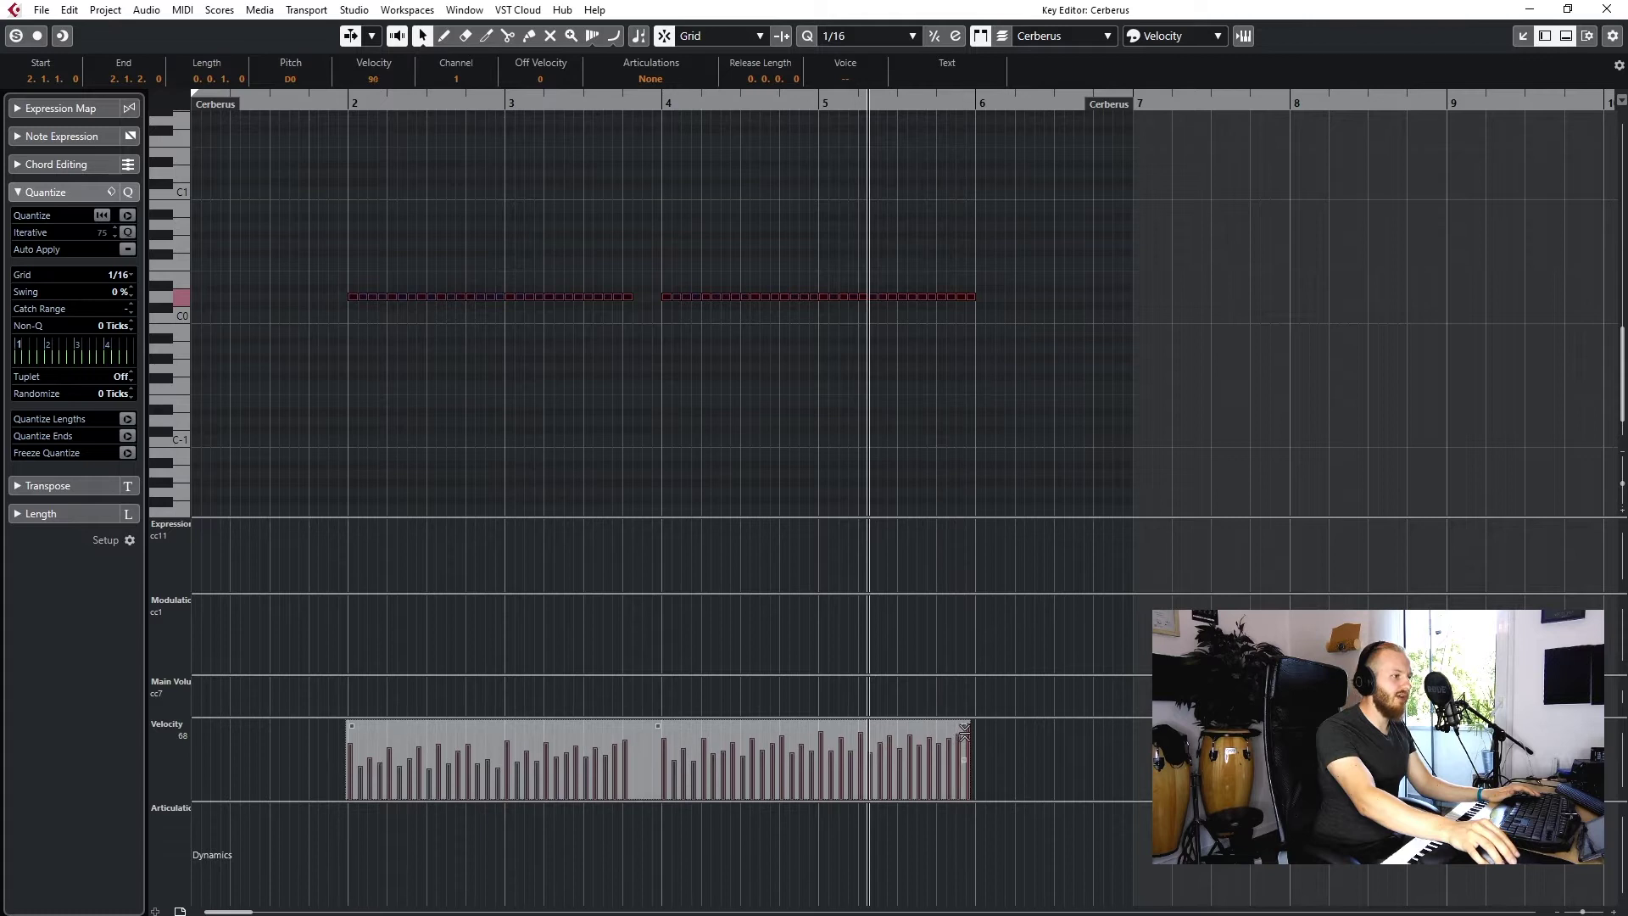
# Step: Widen the velocity range of the selected notes and audition the pattern from bar 2
pyautogui.moveTo(965, 729)
pyautogui.mouseDown()
pyautogui.moveTo(946, 728)
pyautogui.moveTo(963, 746)
pyautogui.moveTo(971, 730)
pyautogui.mouseUp()
pyautogui.click(343, 102)
pyautogui.press('space')
# Step: Close the note editor, copy the Cerberus part onto the JXL Percussion track and select that track
pyautogui.click(733, 243)
pyautogui.click(1605, 9)
pyautogui.moveTo(936, 301); pyautogui.dragTo(674, 212)
pyautogui.keyDown('alt'); pyautogui.moveTo(518, 179); pyautogui.dragTo(532, 251); pyautogui.keyUp('alt')
pyautogui.click(589, 358)
pyautogui.click(451, 288)
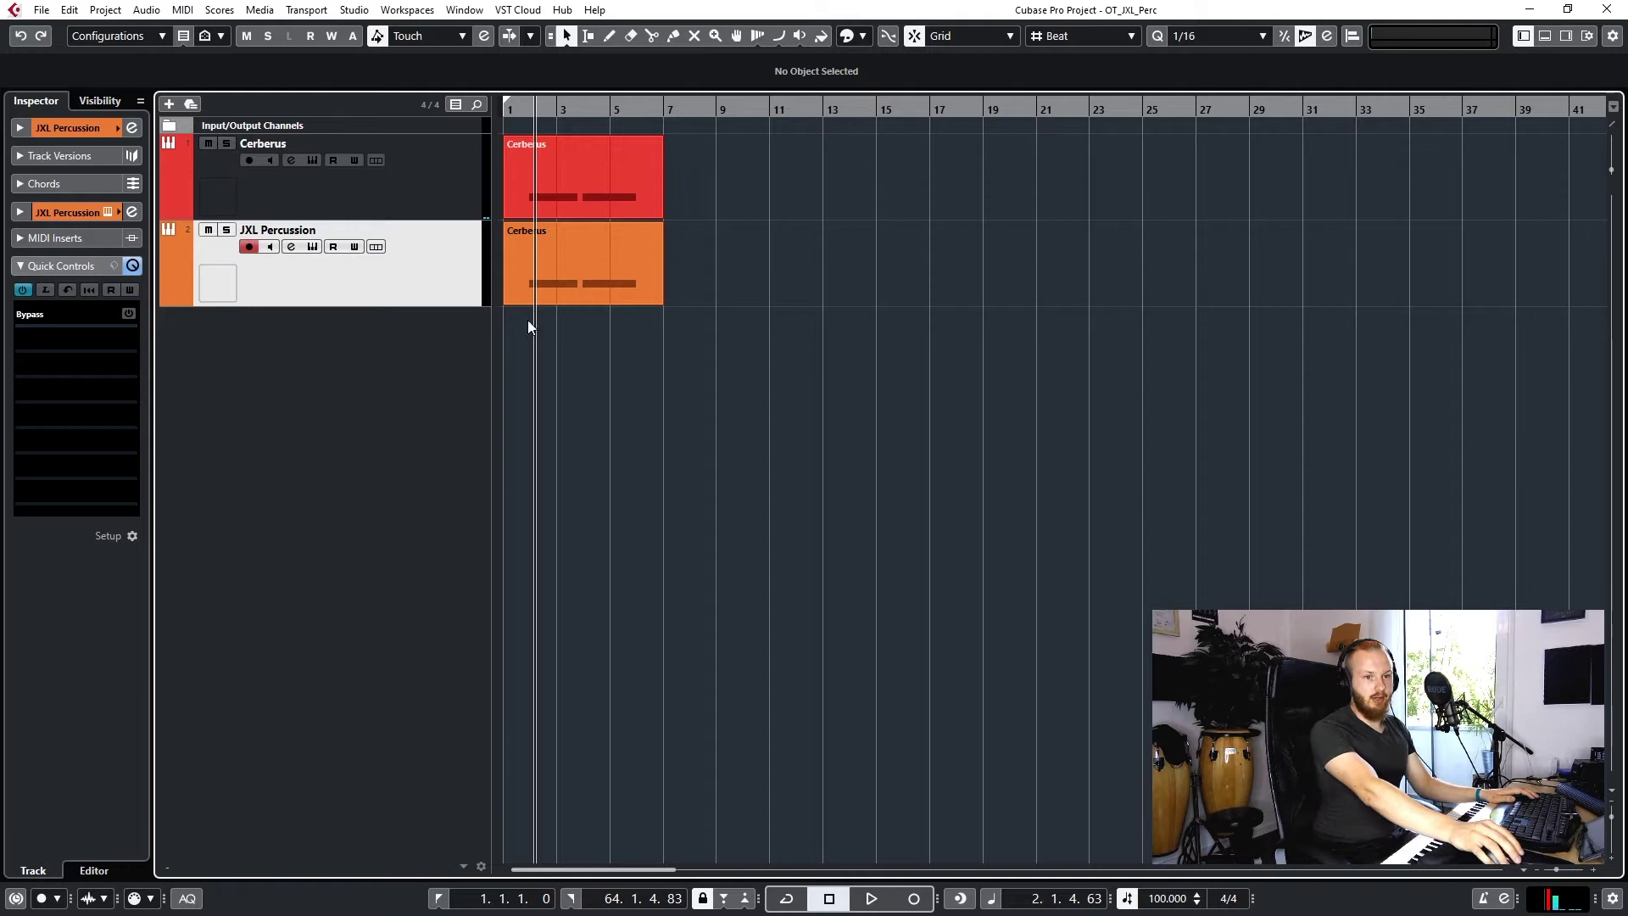
# Step: Open the copied part on the JXL Percussion track and transpose all its notes up three octaves to D3
pyautogui.doubleClick(599, 285)
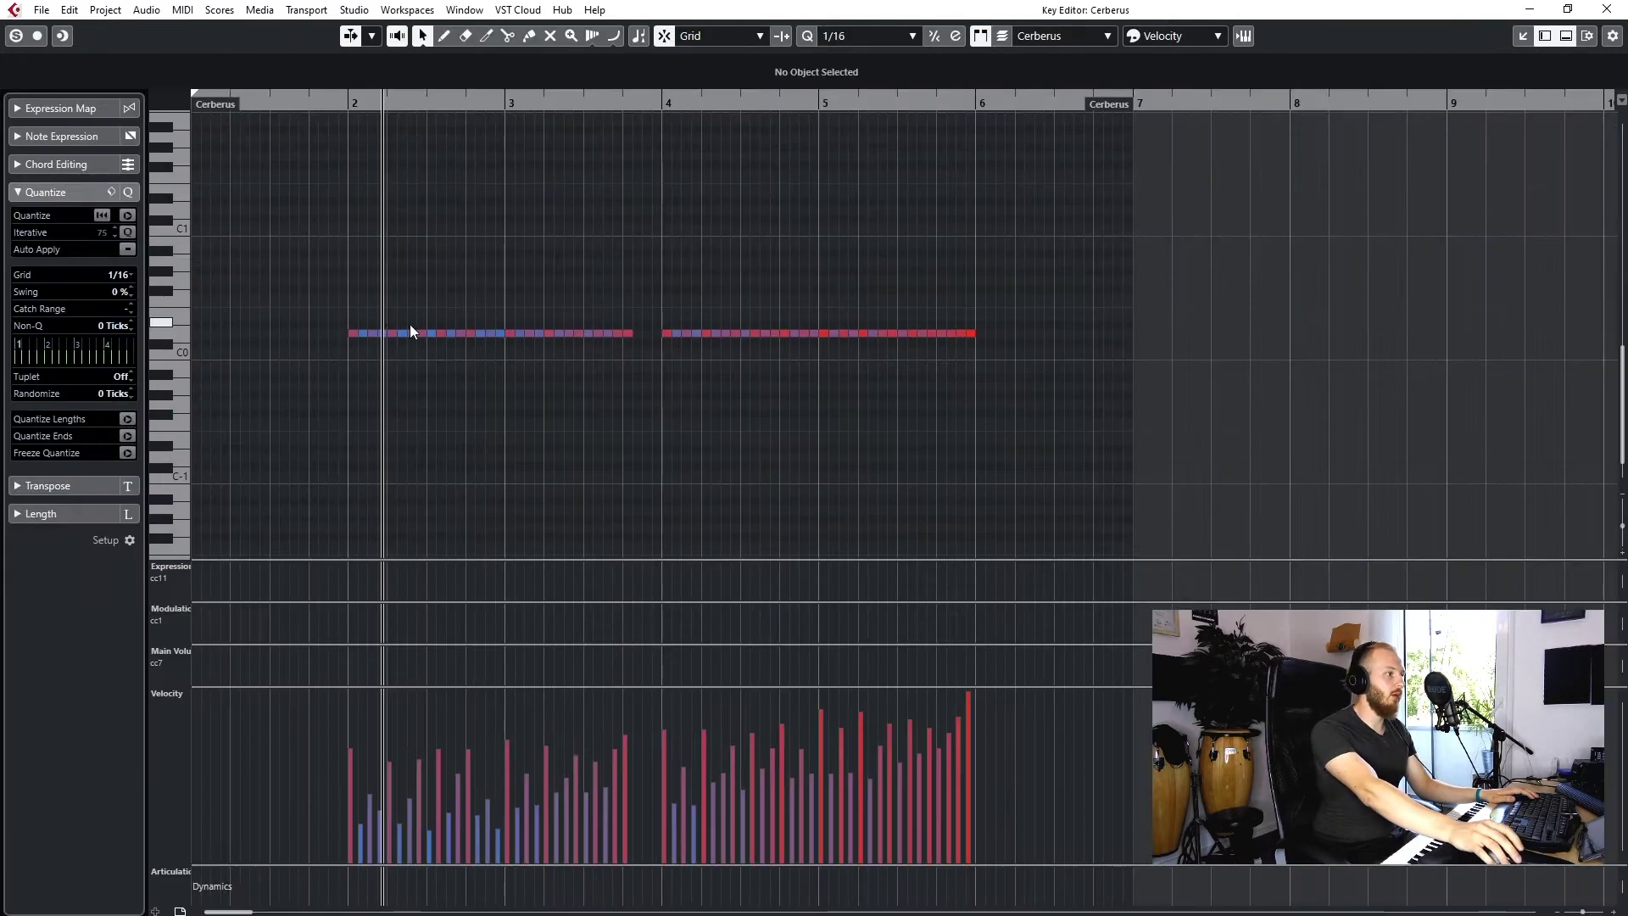
pyautogui.hotkey('ctrl', 'a')
pyautogui.hotkey('shift', 'Up')
pyautogui.hotkey('shift', 'Up')
pyautogui.scroll(3, 400, 486)
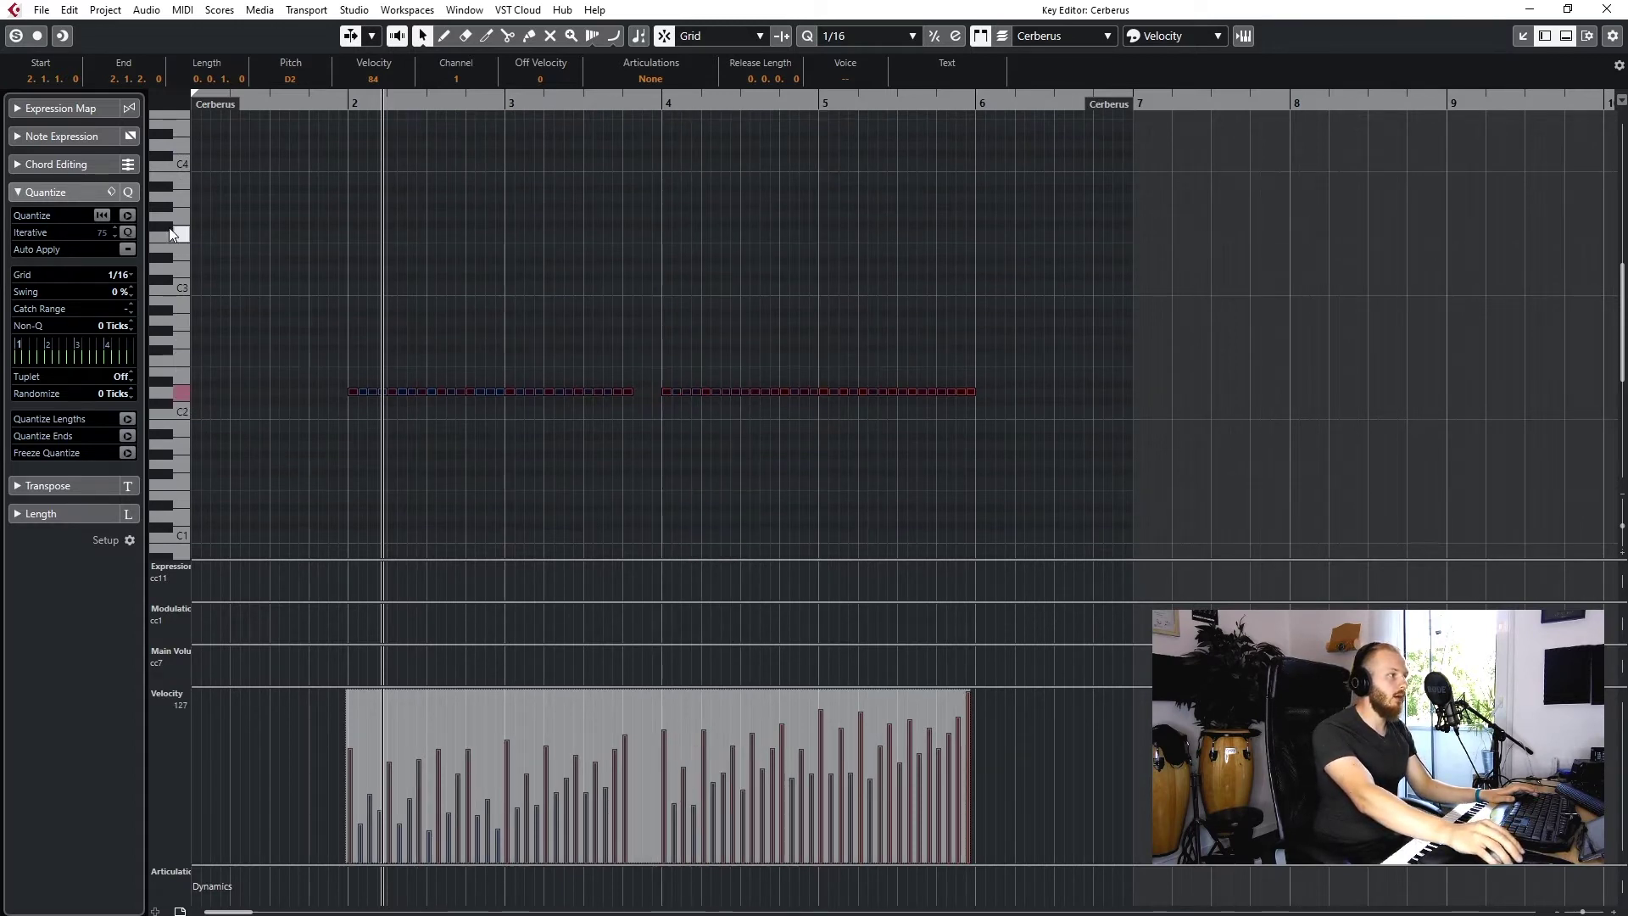
pyautogui.scroll(1, 263, 194)
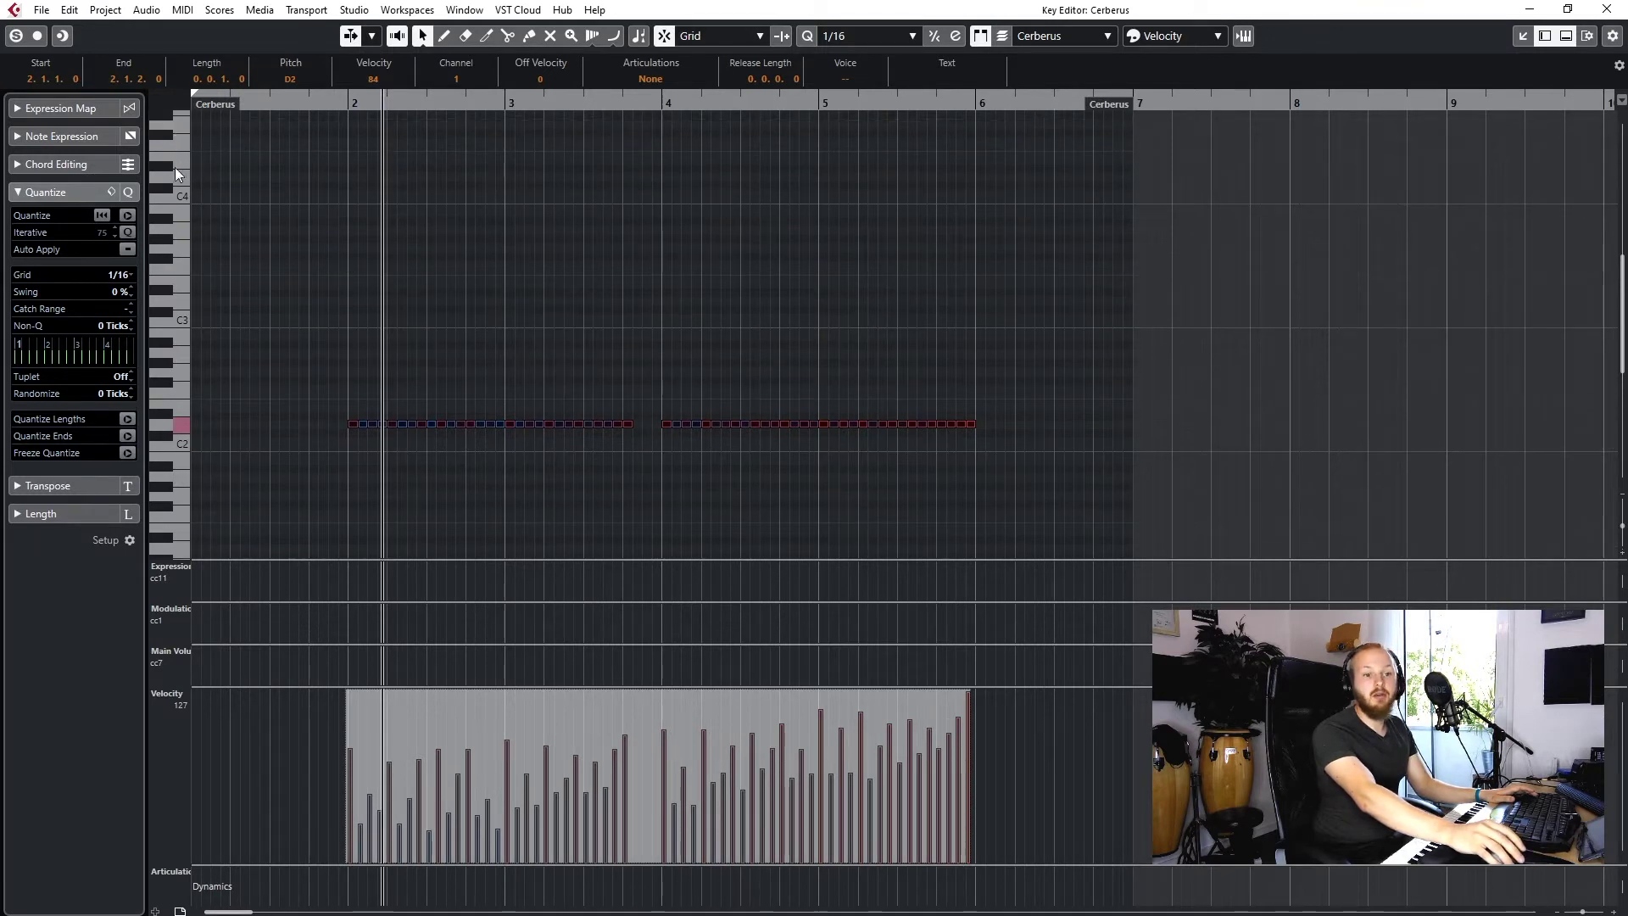
pyautogui.hotkey('shift', 'Up')
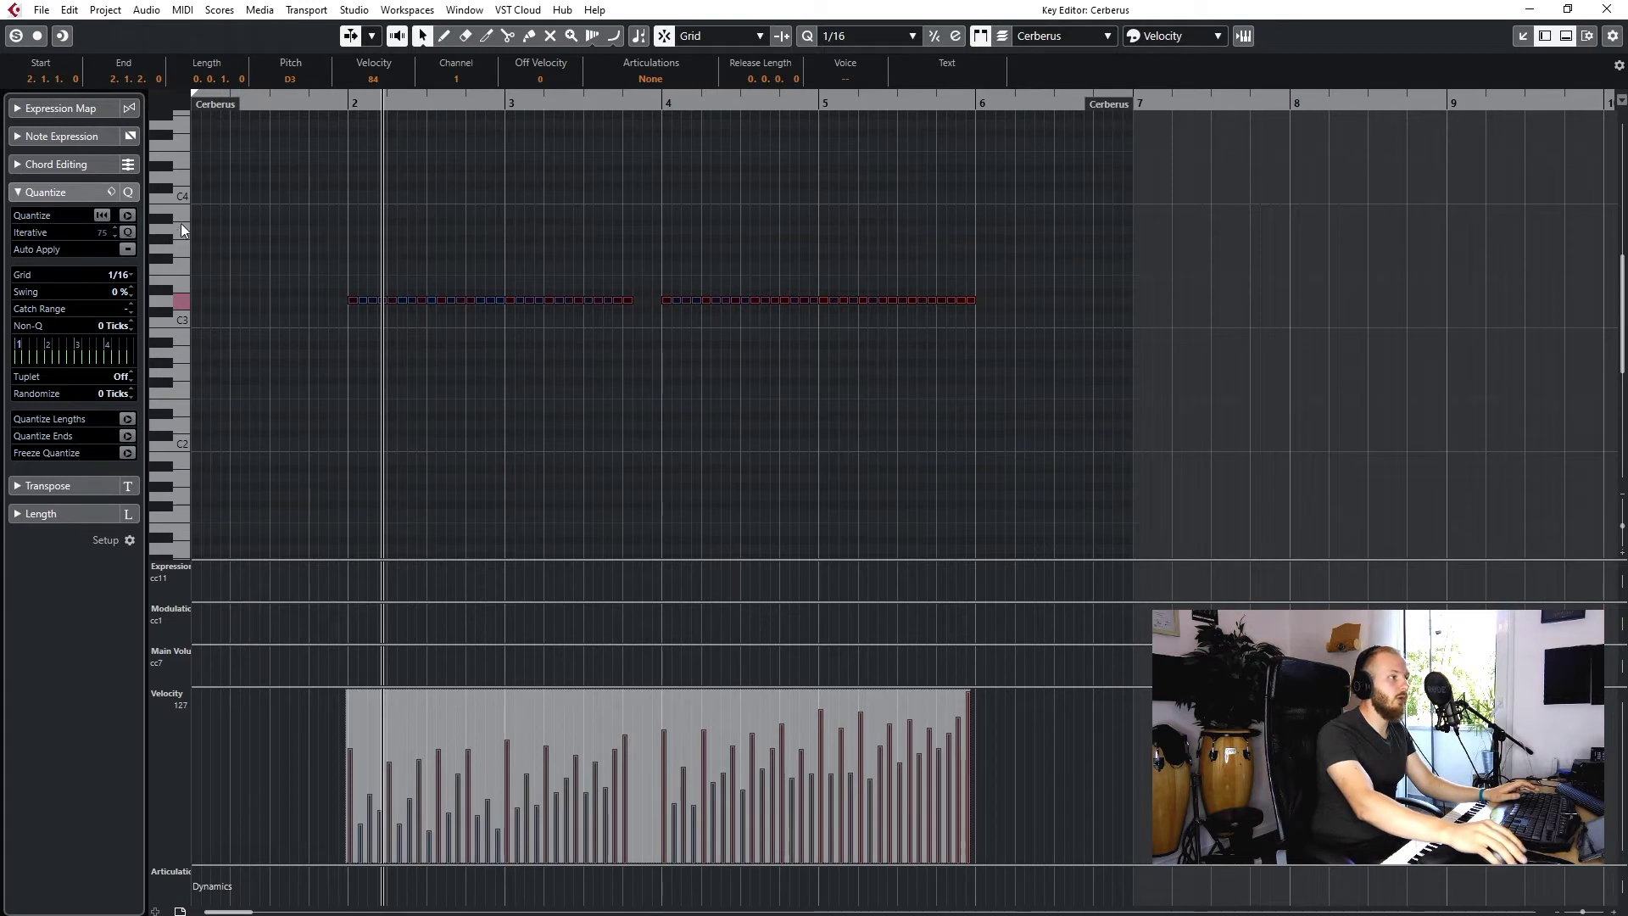
pyautogui.scroll(3, 716, 373)
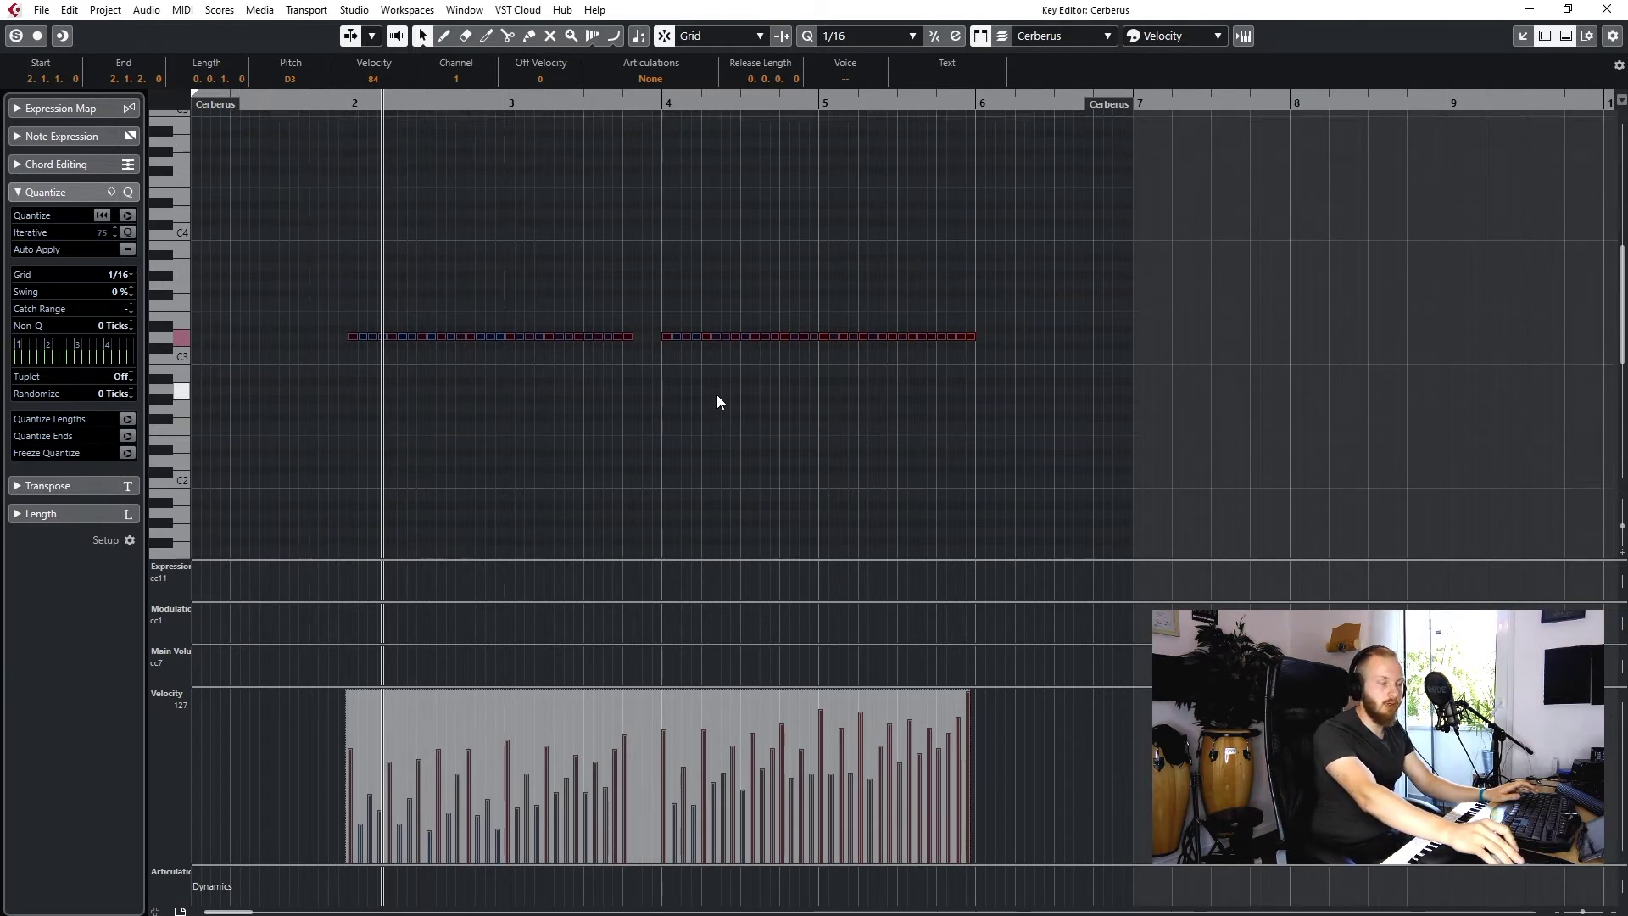
pyautogui.click(664, 405)
pyautogui.scroll(1, 389, 330)
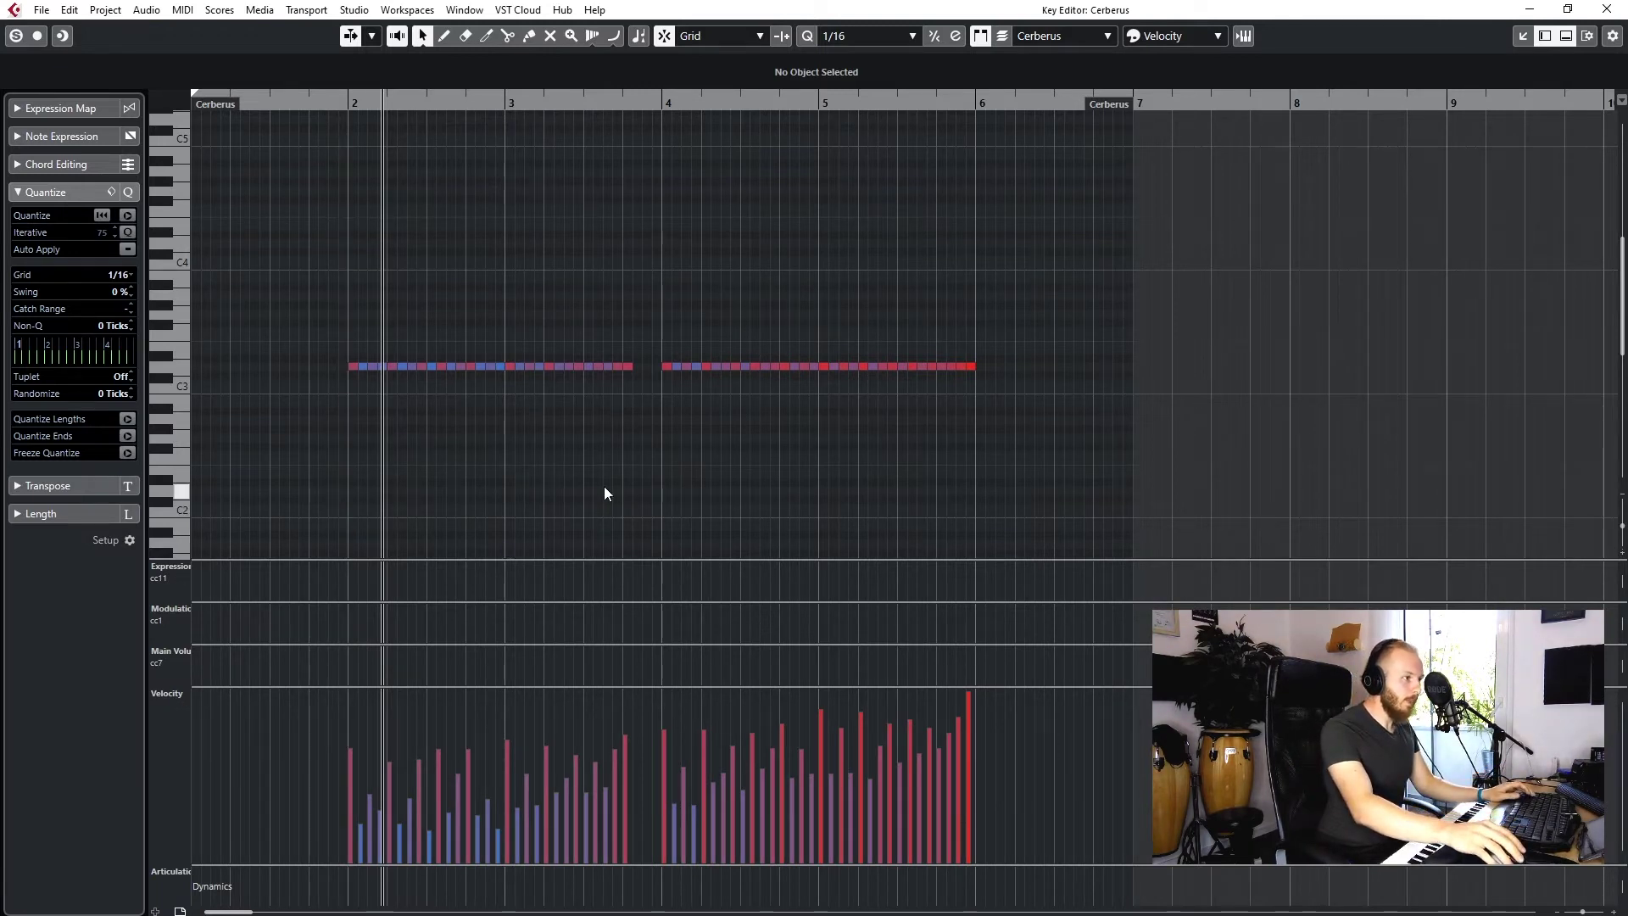
# Step: Narrow the velocity range of all notes and tilt it into a crescendo, with the first note at 51
pyautogui.hotkey('ctrl', 'a')
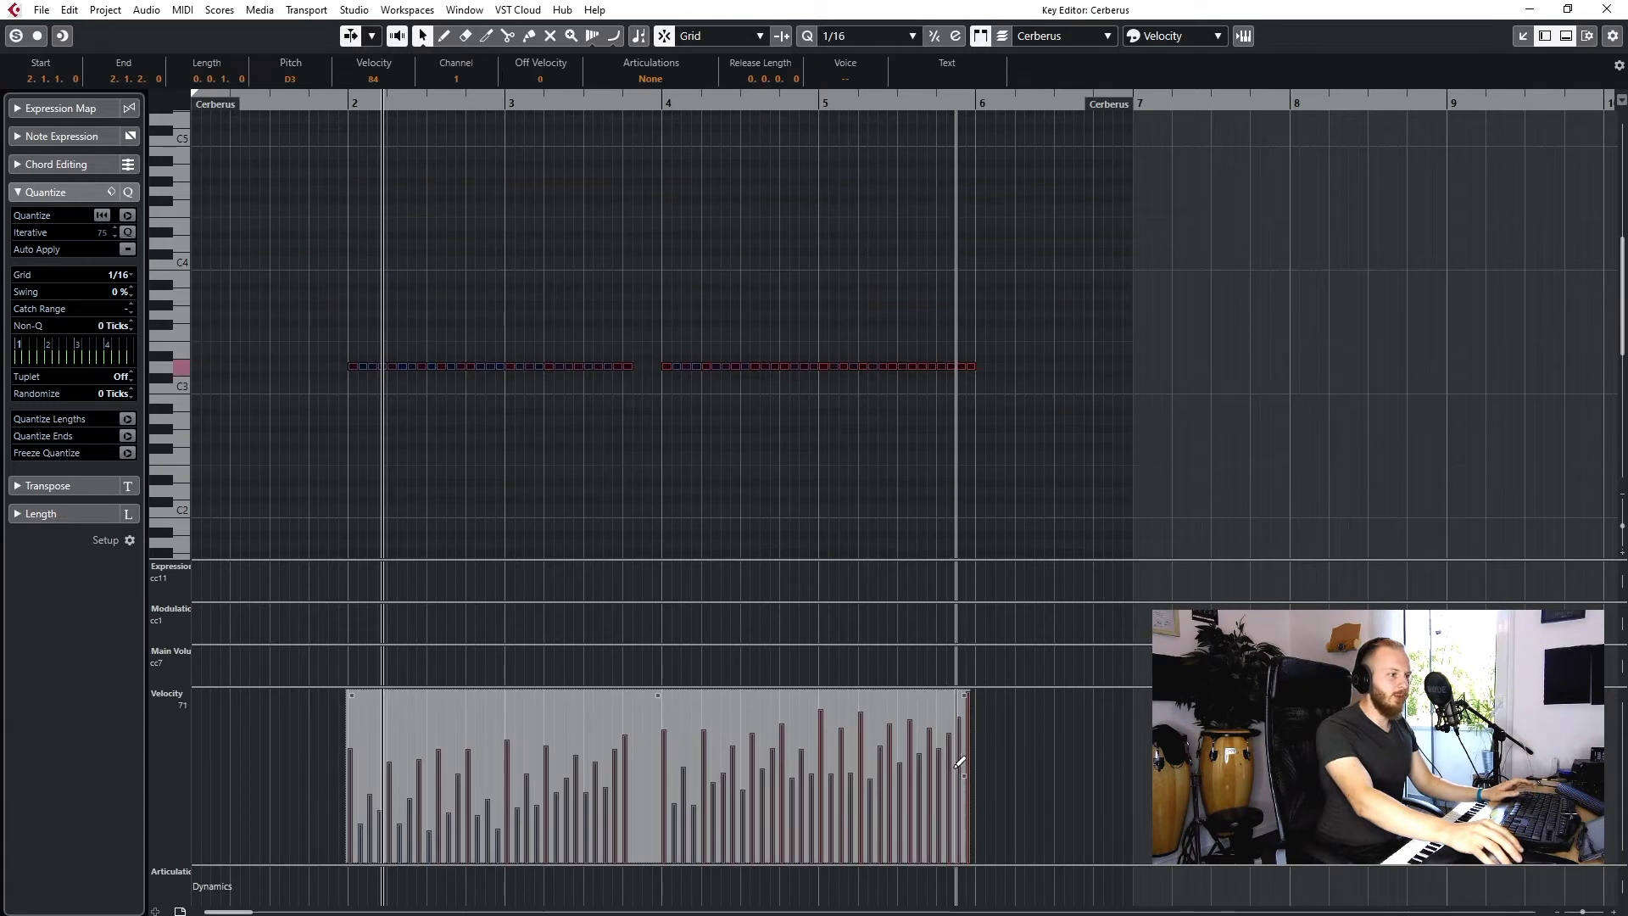
pyautogui.moveTo(963, 763); pyautogui.dragTo(946, 851)
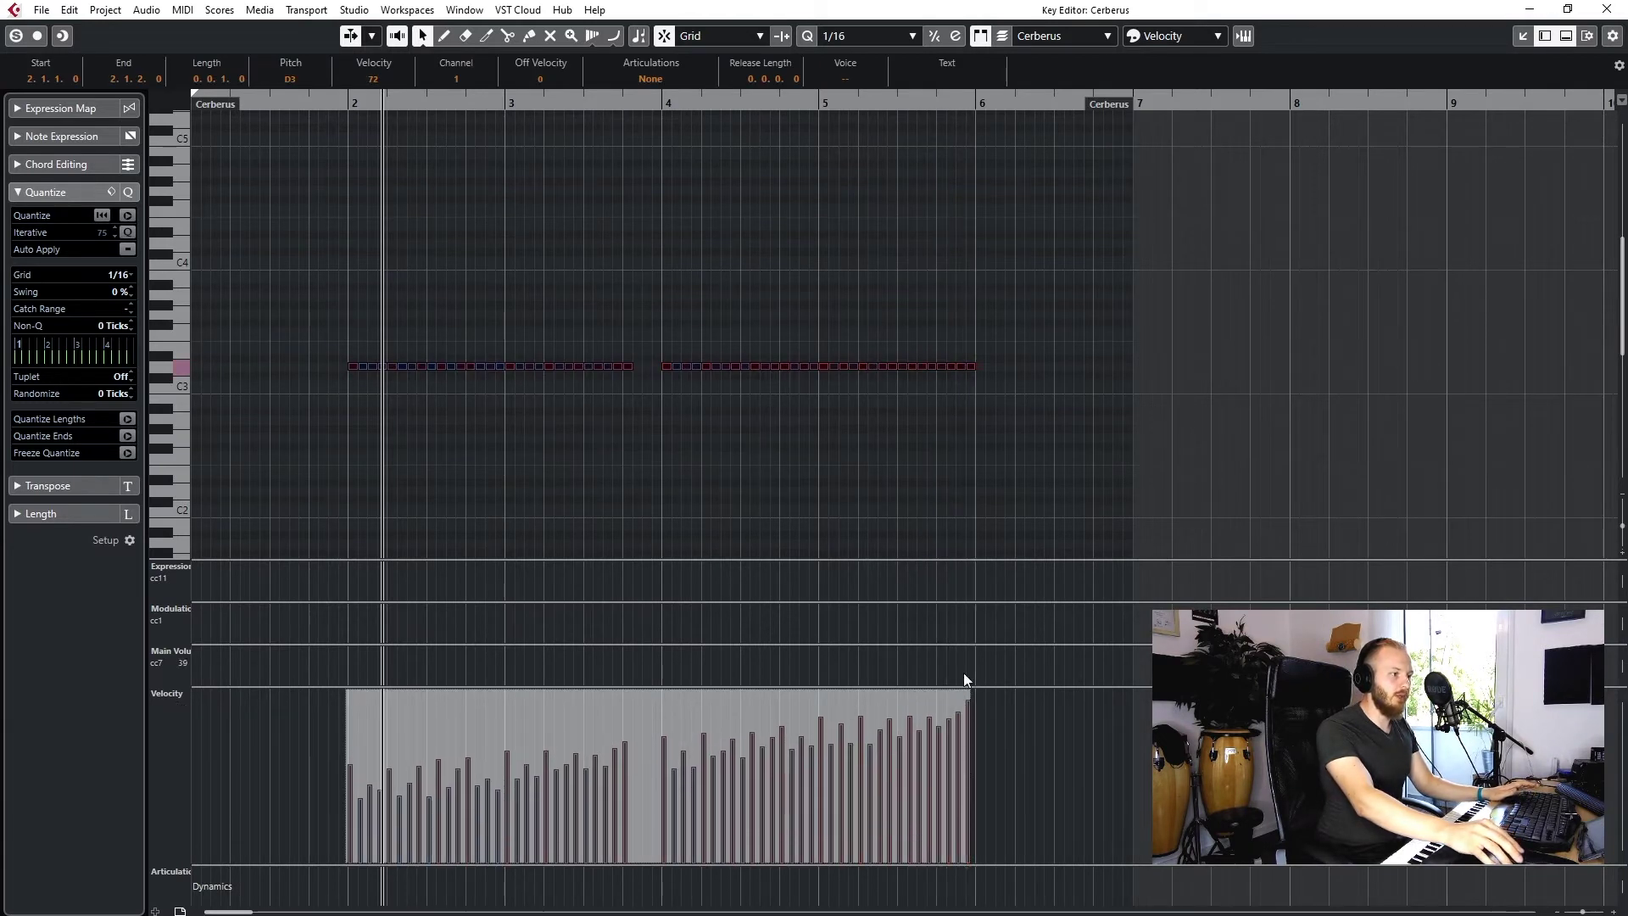
pyautogui.moveTo(349, 696); pyautogui.dragTo(345, 720)
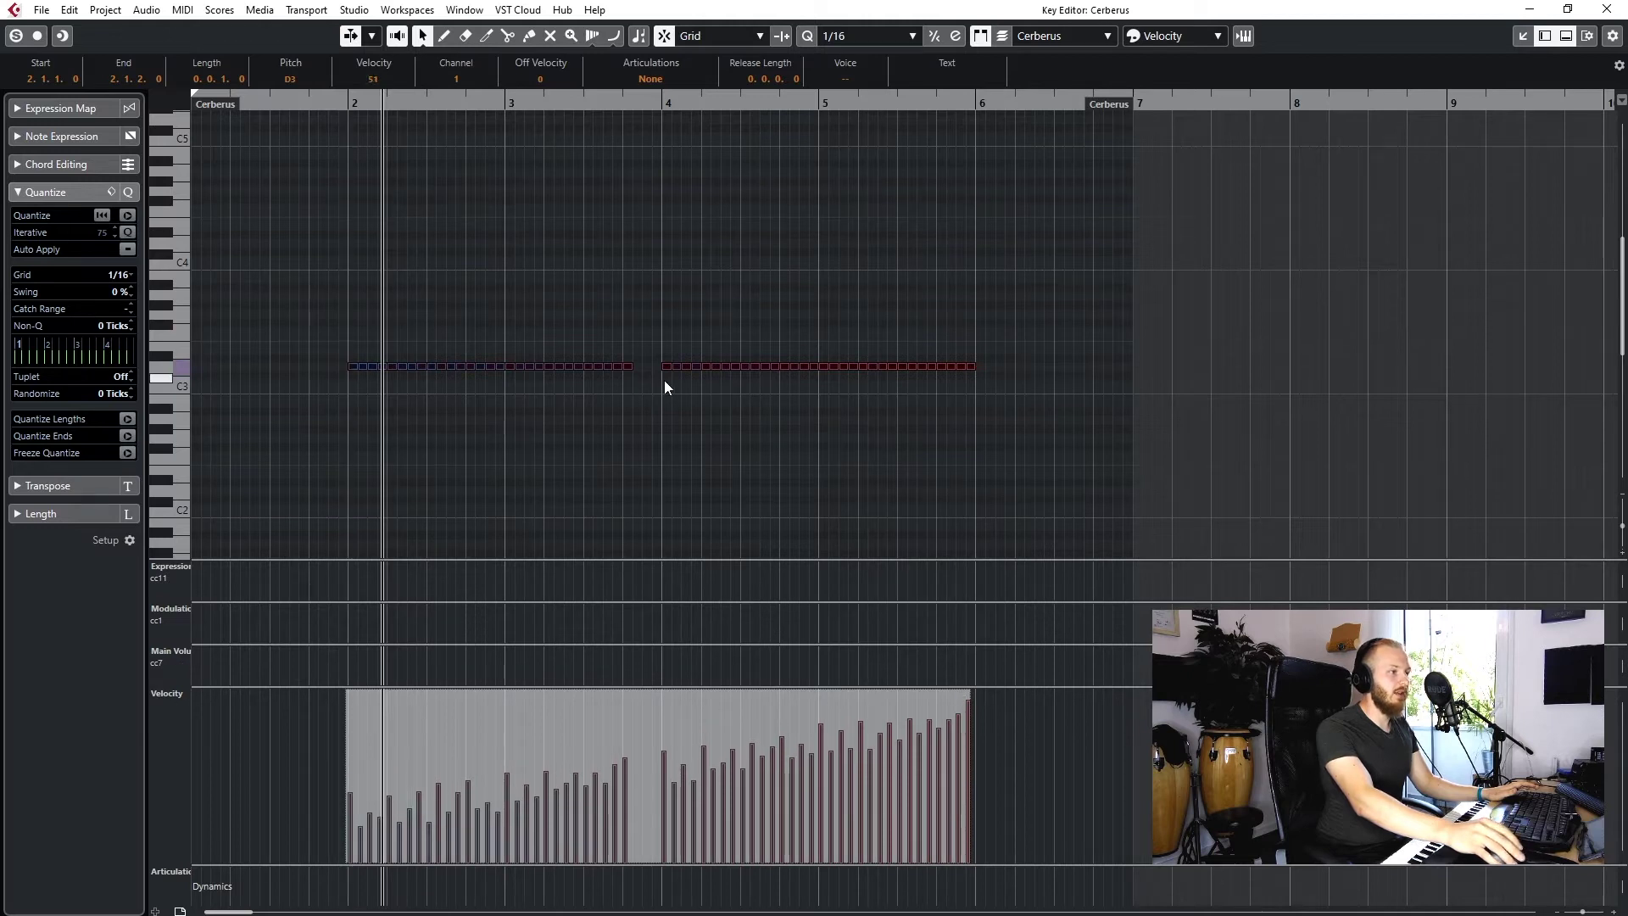
pyautogui.scroll(2, 665, 387)
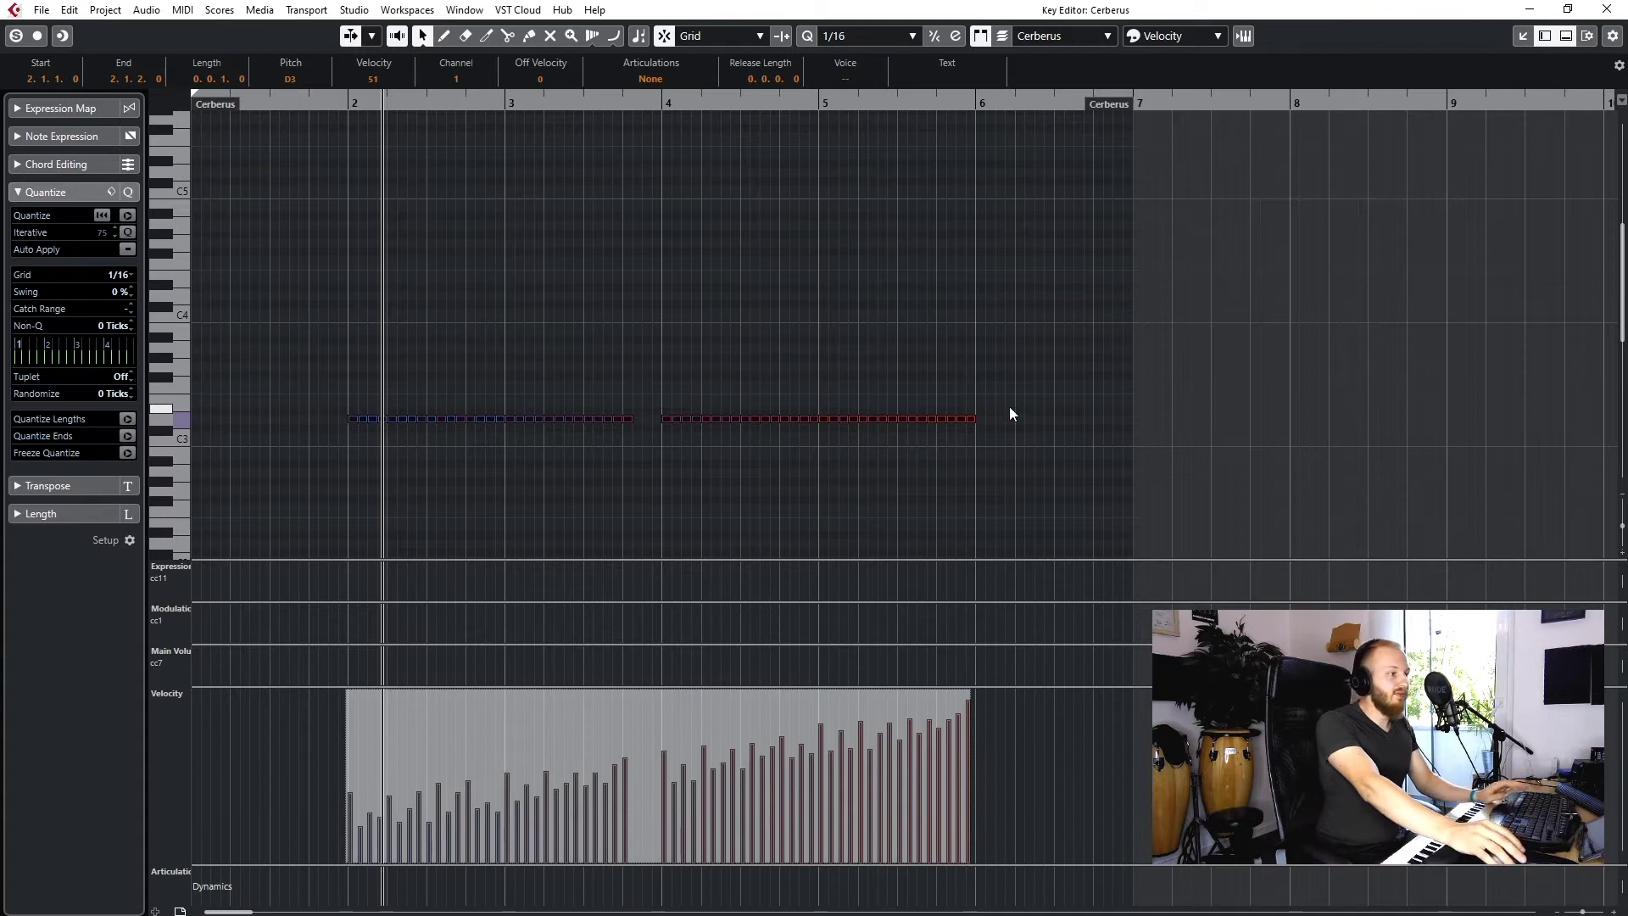
# Step: Transpose only the first note of the pattern up eleven semitones to C#4
pyautogui.click(350, 419)
pyautogui.press('Up')
pyautogui.press('Up')
pyautogui.press('Up')
pyautogui.press('Up')
pyautogui.press('Up')
pyautogui.press('Up')
pyautogui.press('Up')
pyautogui.press('Up')
pyautogui.press('Up')
pyautogui.press('Up')
pyautogui.press('Up')
pyautogui.click(367, 431)
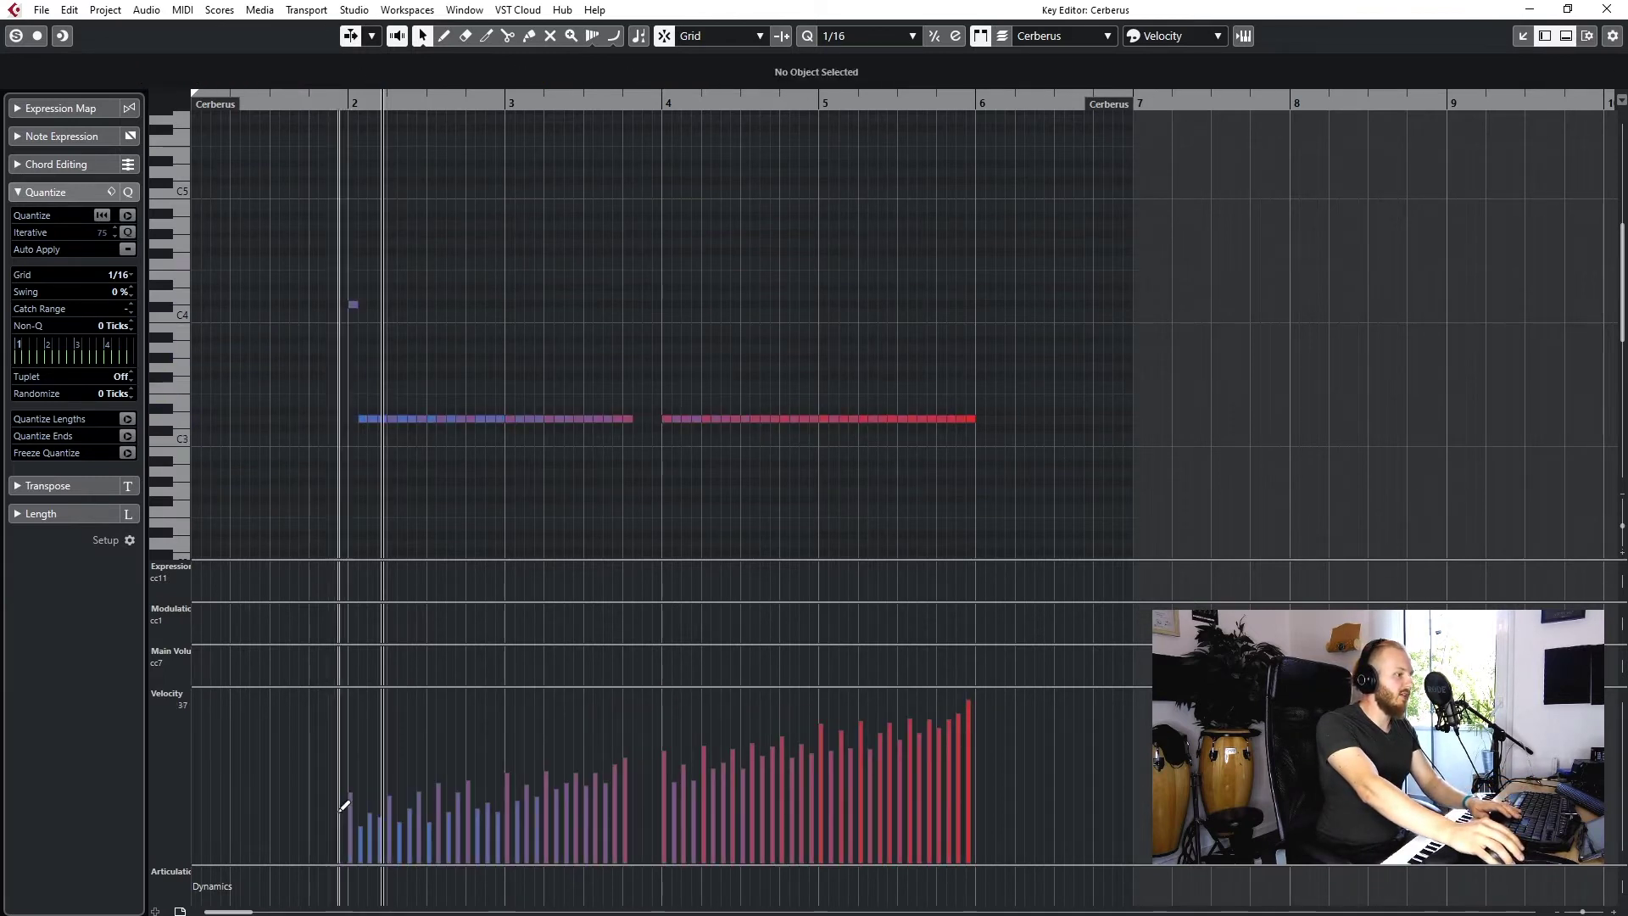
# Step: Transpose the third note of the pattern up five semitones to G3
pyautogui.click(370, 419)
pyautogui.press('Up')
pyautogui.press('Up')
pyautogui.press('Up')
pyautogui.press('Up')
pyautogui.press('Up')
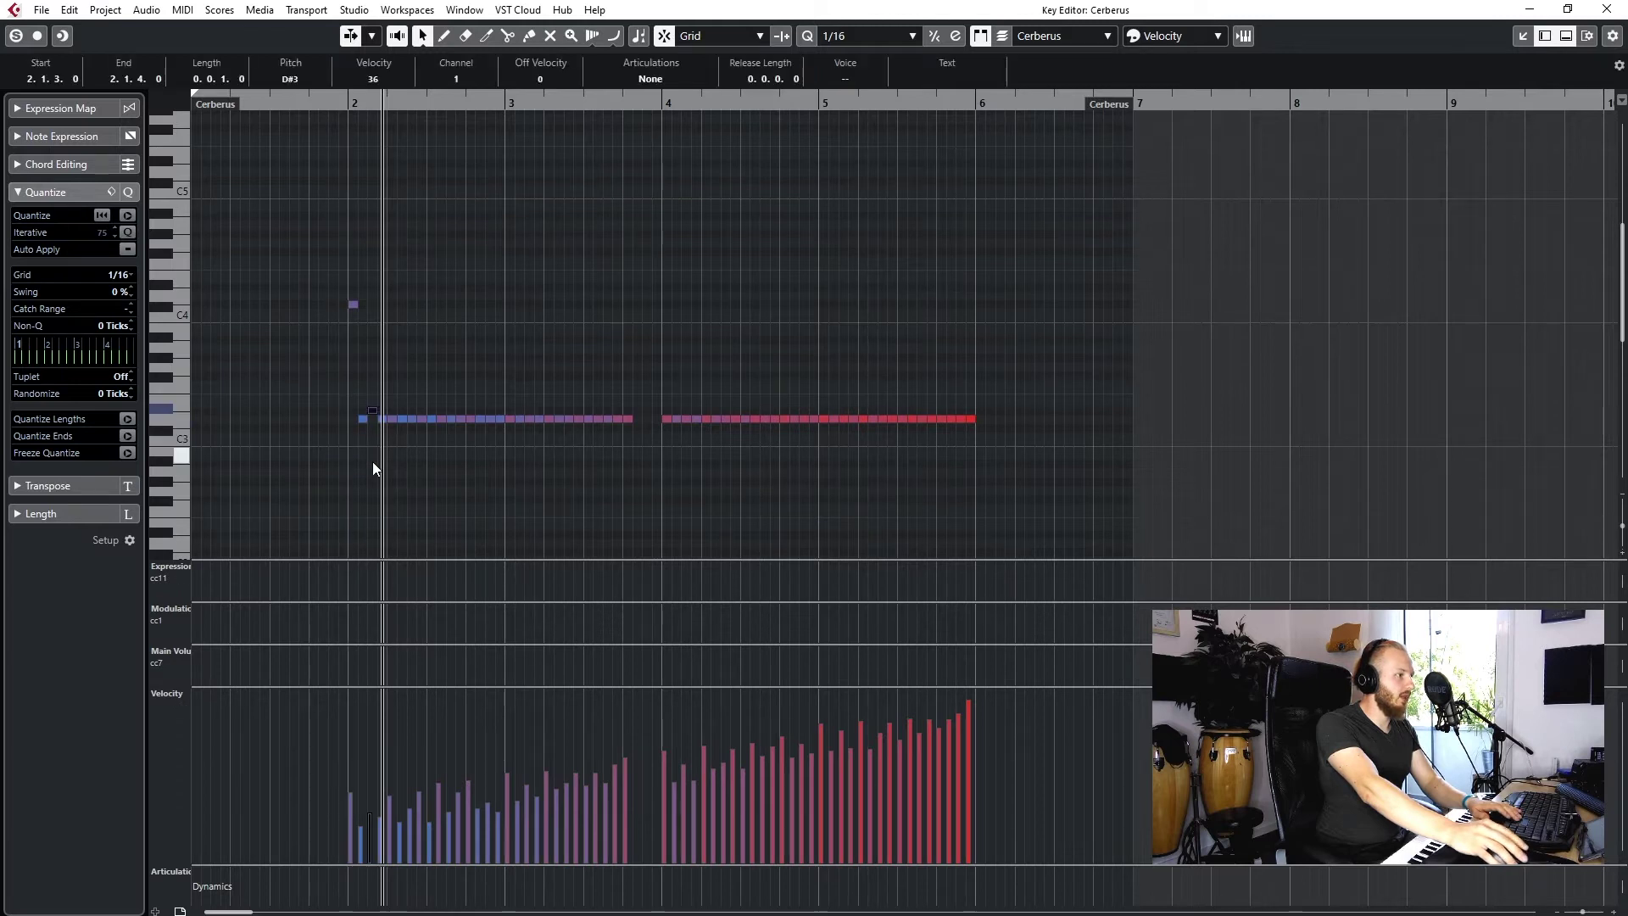
pyautogui.click(383, 433)
# Step: Transpose the fourth note of the pattern up three semitones to F3
pyautogui.click(382, 420)
pyautogui.press('Up')
pyautogui.press('Up')
pyautogui.press('Up')
pyautogui.click(384, 444)
# Step: Transpose the fifth note of the pattern, on beat 2.2, up to B3
pyautogui.click(390, 419)
pyautogui.press('Up')
pyautogui.press('Up')
pyautogui.press('Up')
pyautogui.press('Up')
pyautogui.press('Up')
pyautogui.press('Up')
pyautogui.press('Up')
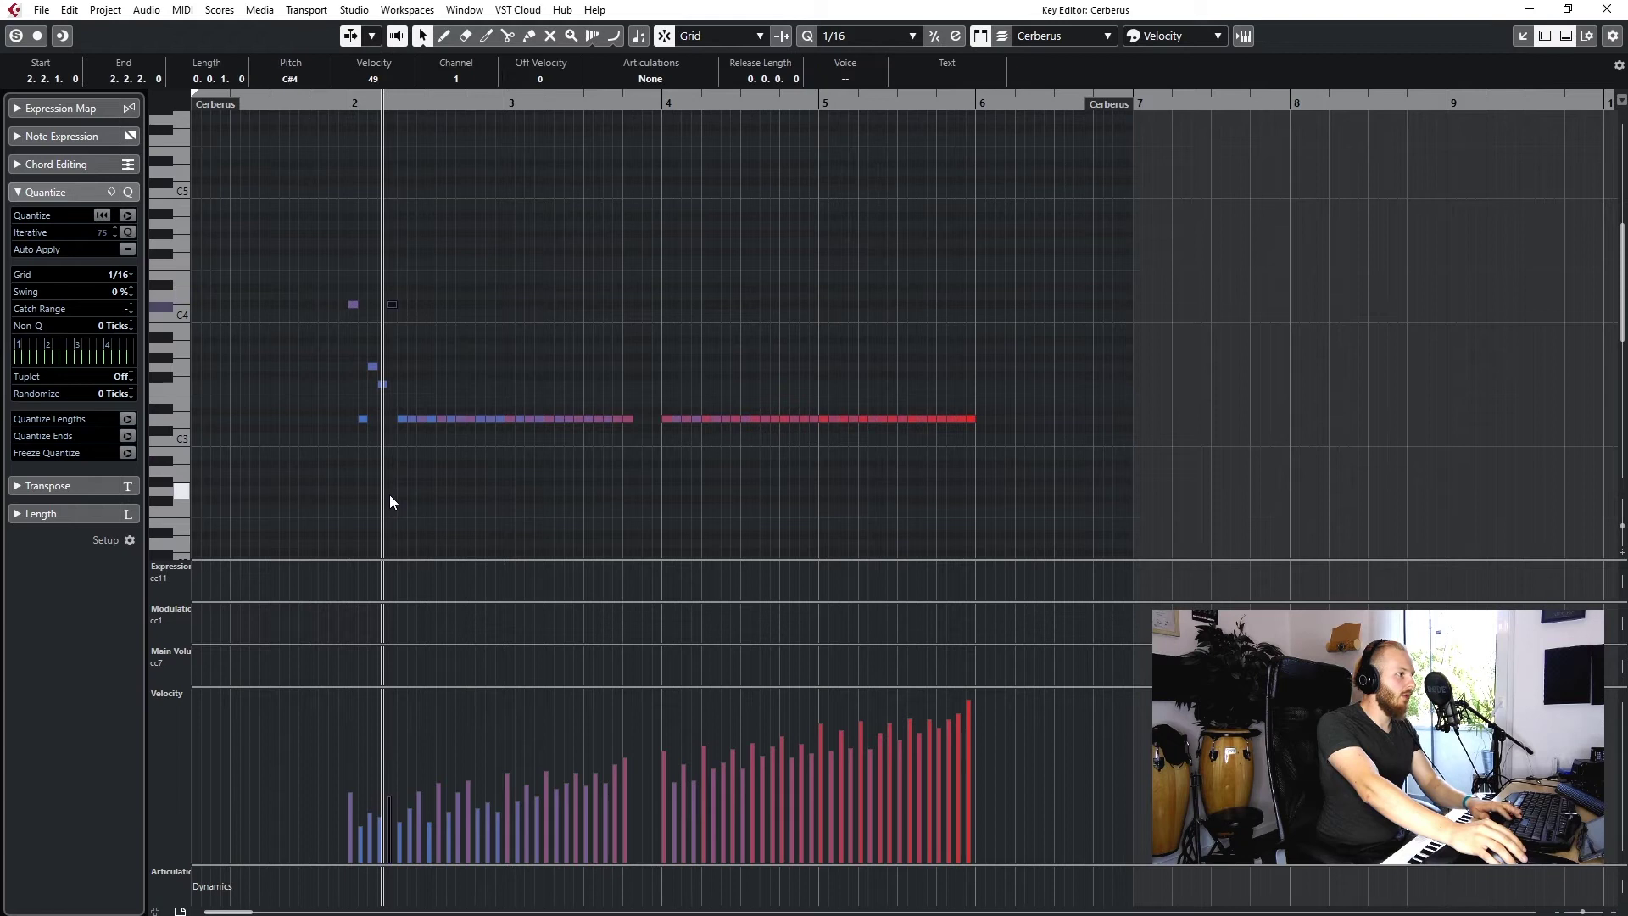
pyautogui.press('Down')
pyautogui.press('Down')
# Step: Transpose the sixth note up three semitones to F3 and put the playhead at bar 2
pyautogui.click(400, 417)
pyautogui.press('Up')
pyautogui.press('Up')
pyautogui.press('Up')
pyautogui.click(346, 97)
pyautogui.click(356, 179)
# Step: Spread the pitches of all notes according to their velocities, so louder hits get higher notes
pyautogui.press('h')
pyautogui.press('h')
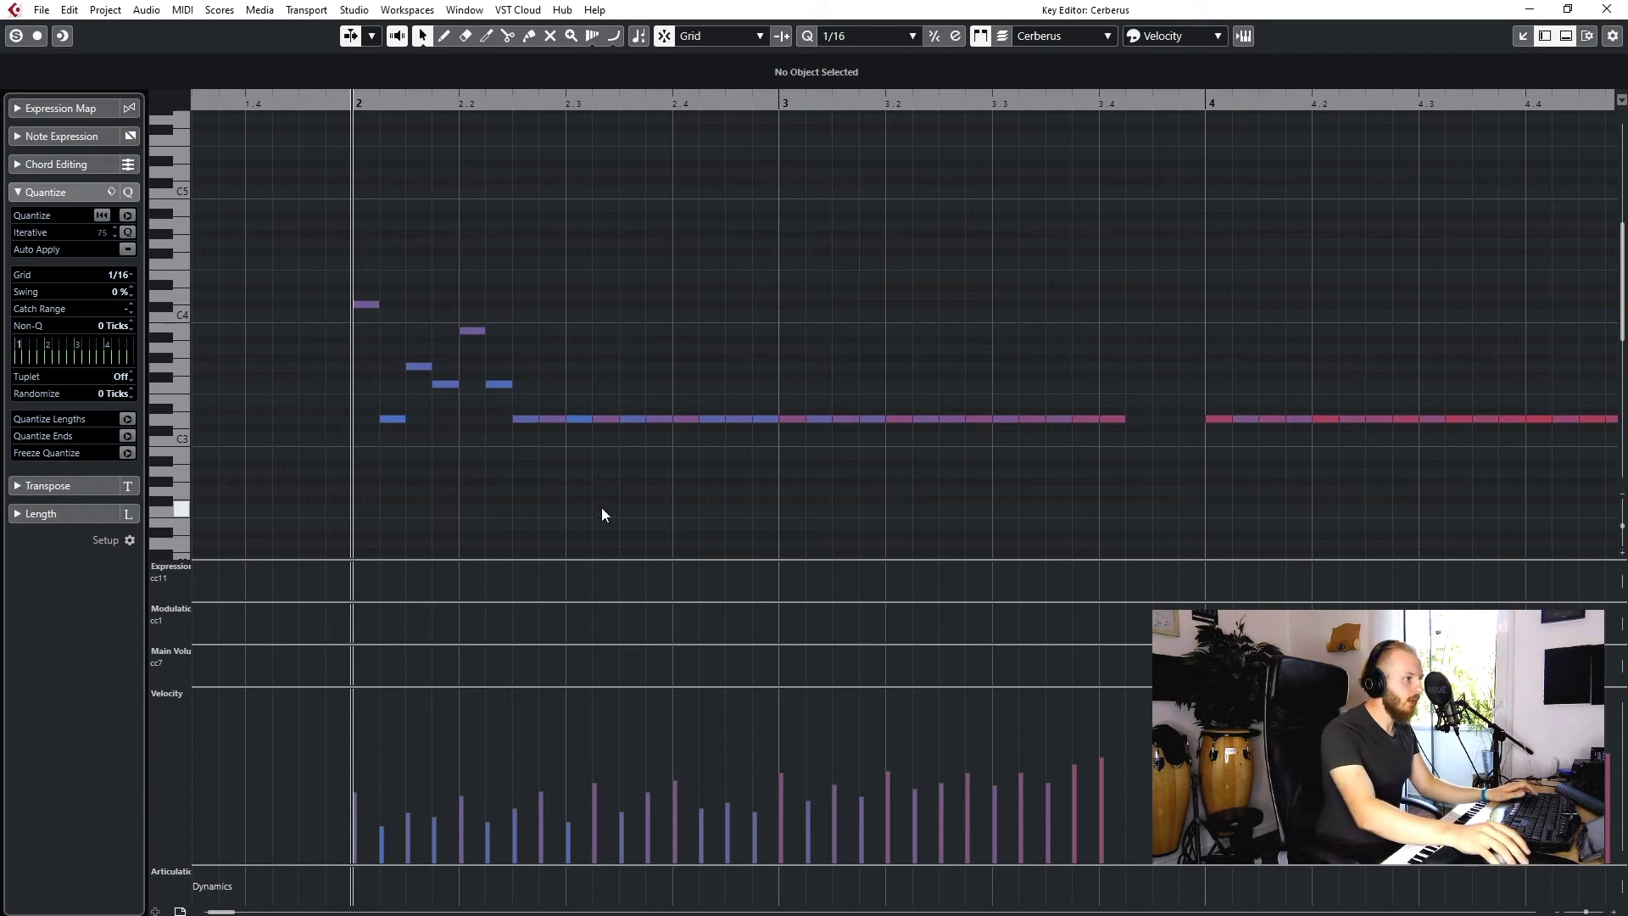
pyautogui.keyDown('ctrl'); pyautogui.scroll(-2, 496, 493); pyautogui.keyUp('ctrl')
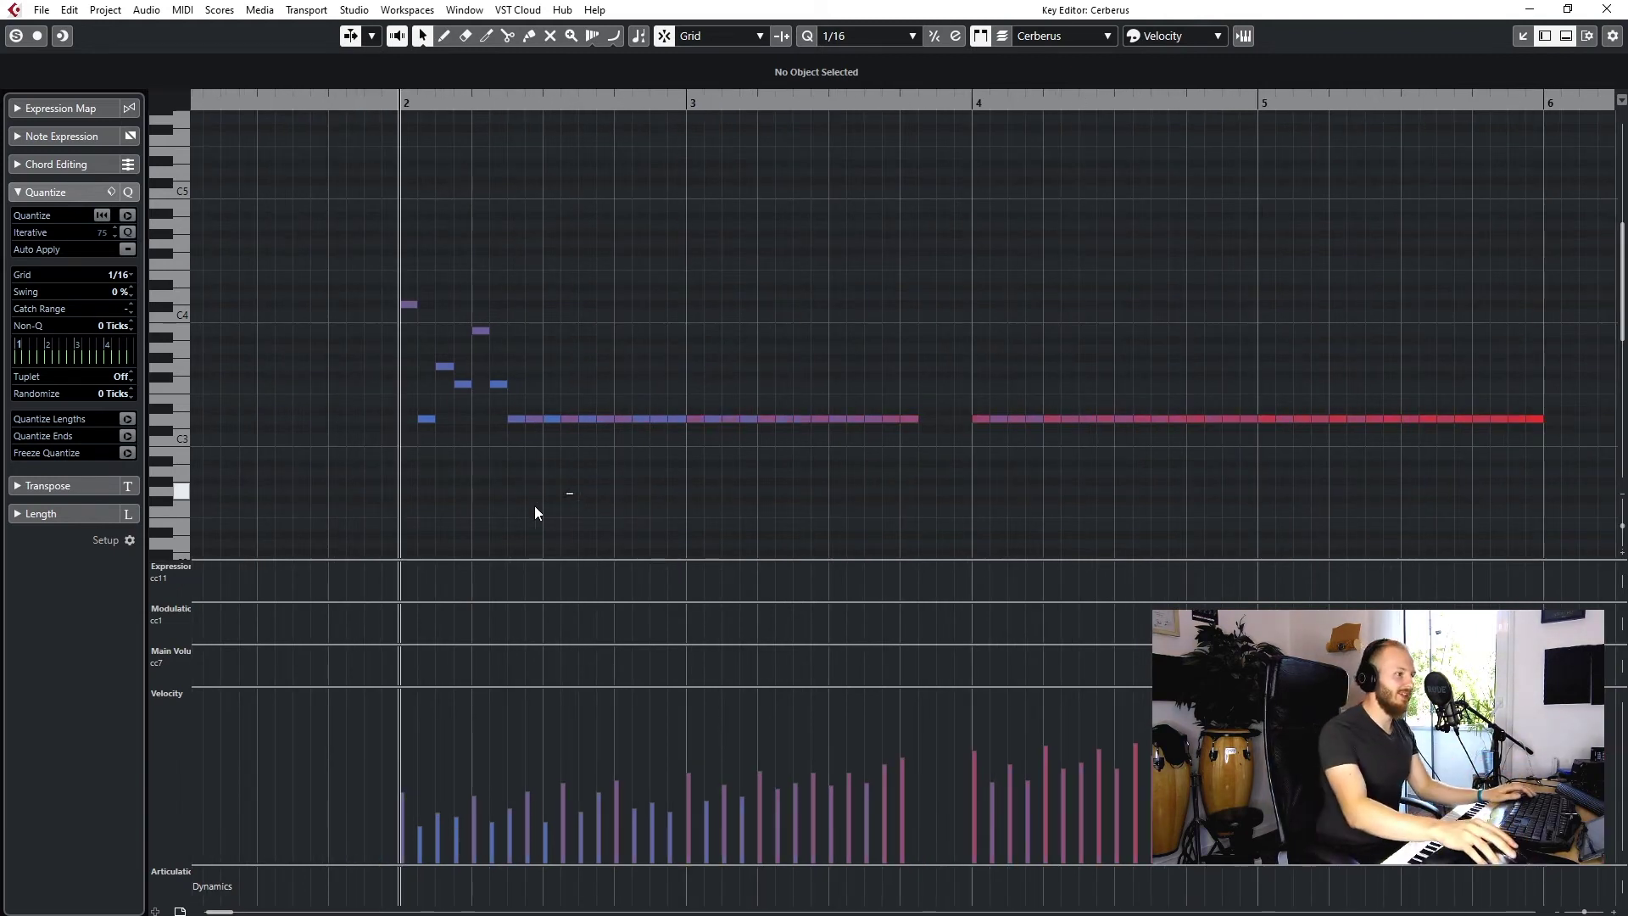
pyautogui.hotkey('ctrl', 'a')
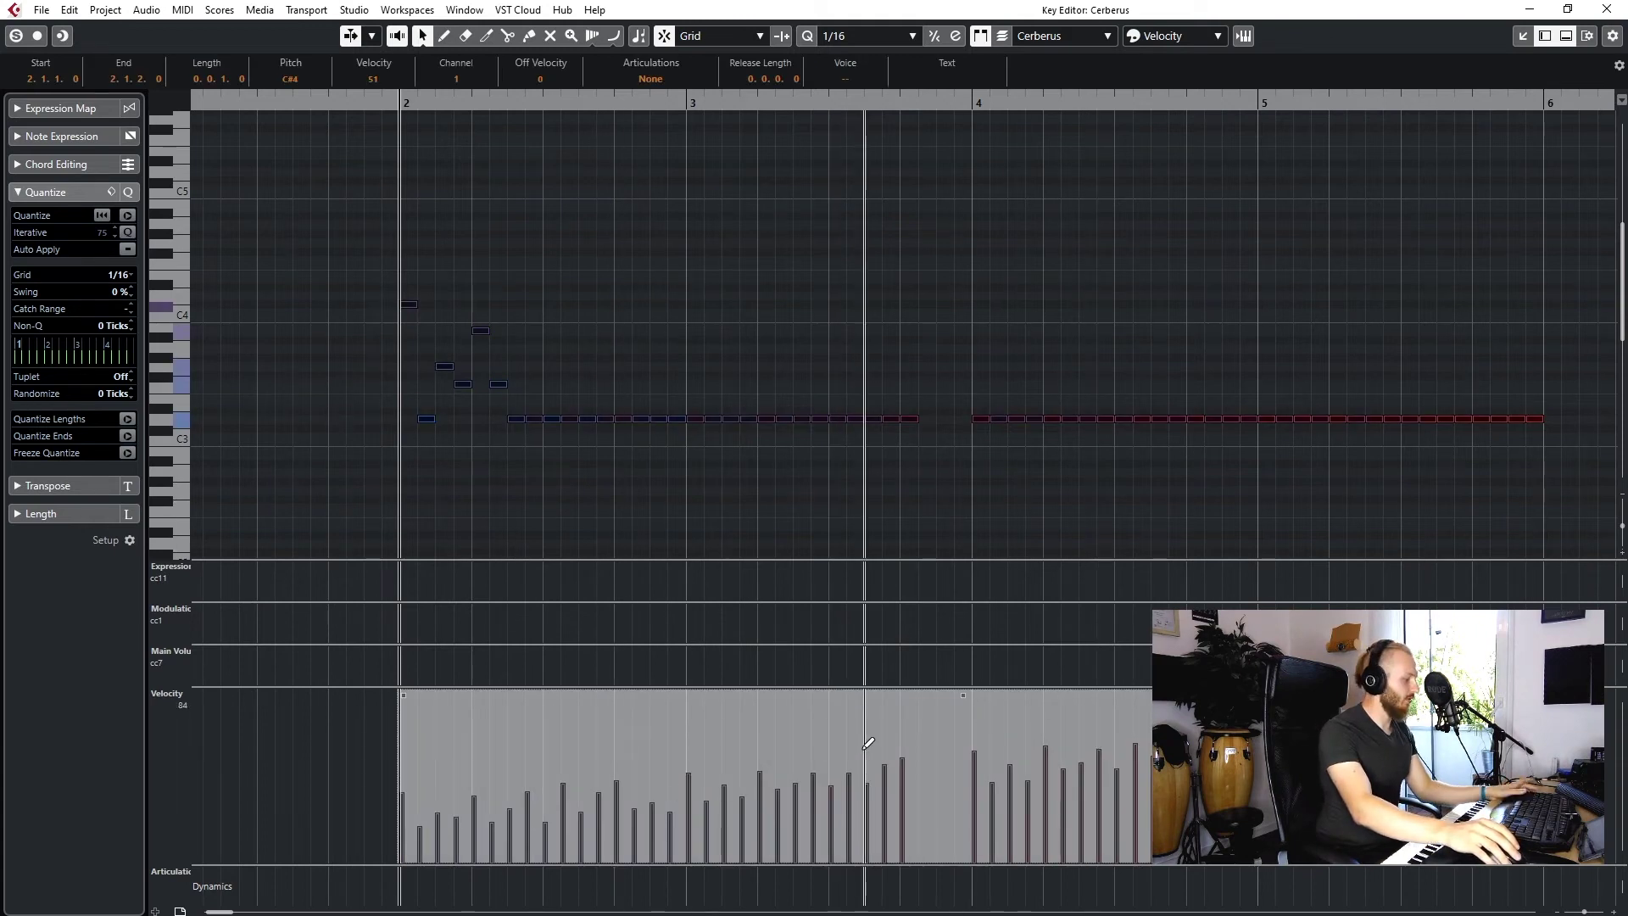
pyautogui.moveTo(748, 439); pyautogui.dragTo(699, 461)
pyautogui.hotkey('ctrl', 'z')
pyautogui.moveTo(799, 444); pyautogui.dragTo(773, 471)
pyautogui.moveTo(940, 390); pyautogui.dragTo(893, 475)
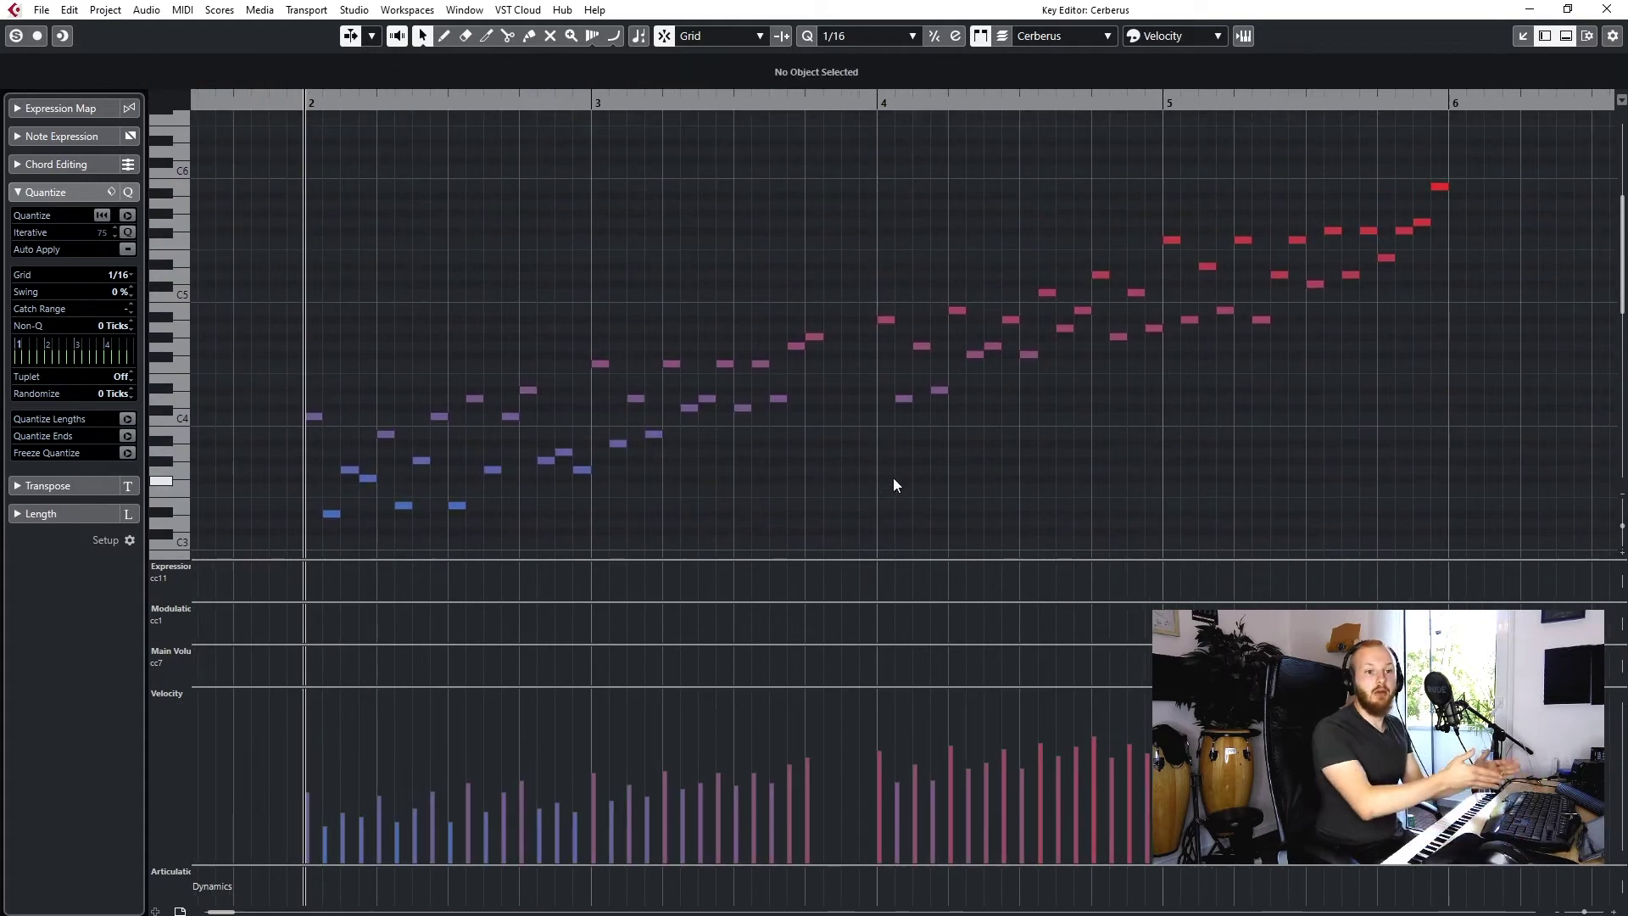
# Step: Raise the starting velocities to 86 on the first note, lower the ending ones, and remap the pitches to the velocities
pyautogui.hotkey('ctrl', 'a')
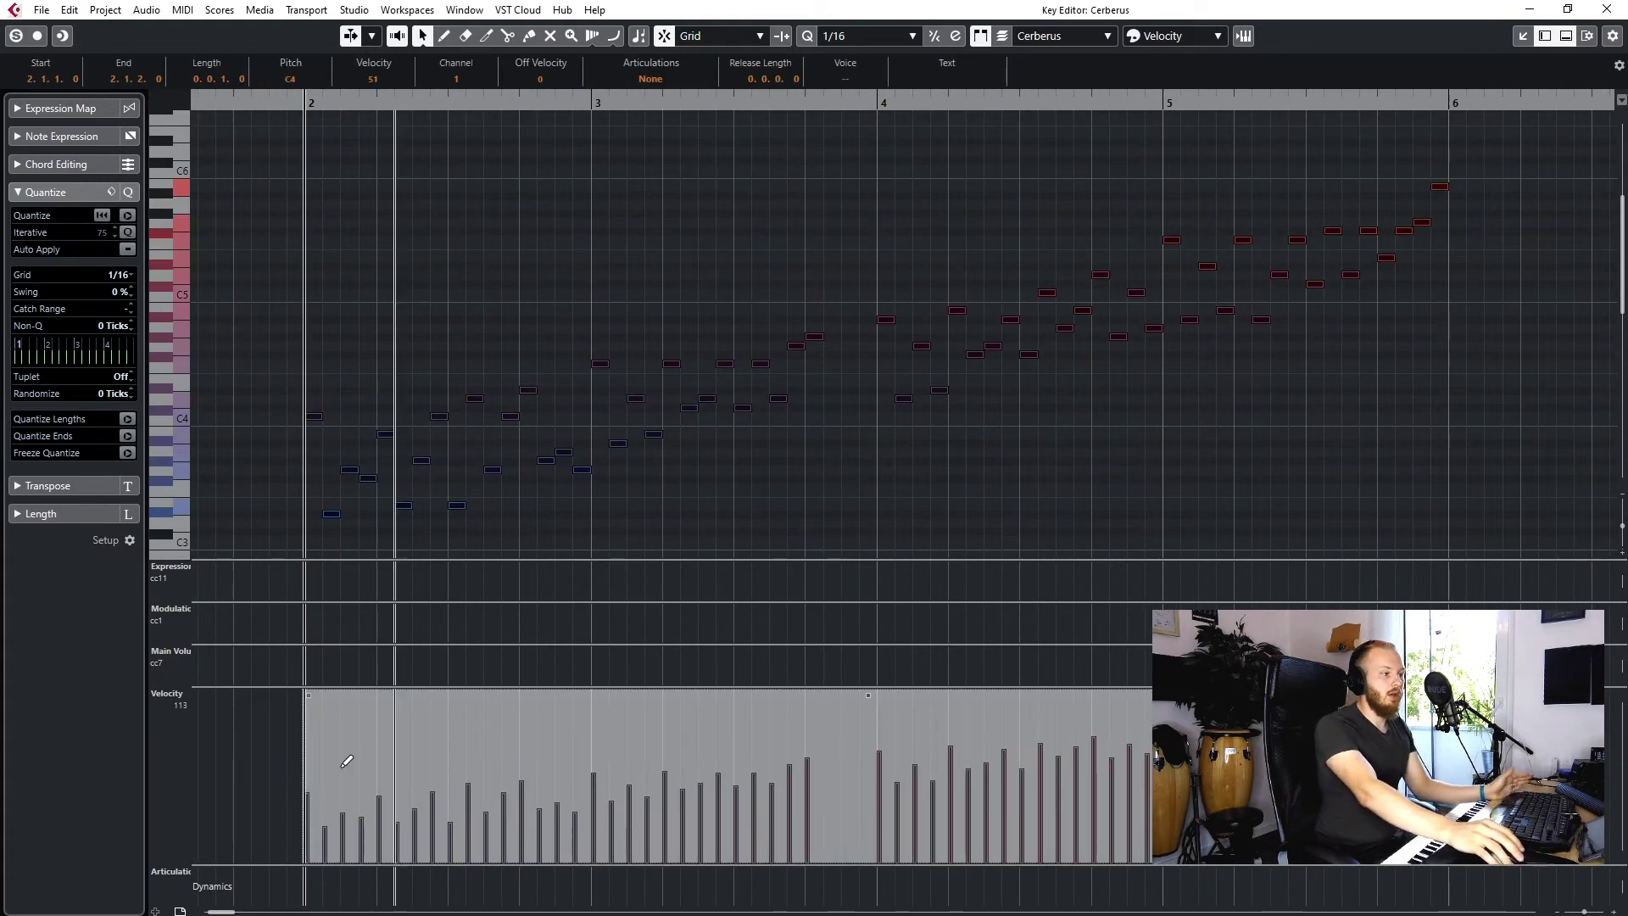
pyautogui.moveTo(298, 705); pyautogui.dragTo(305, 657)
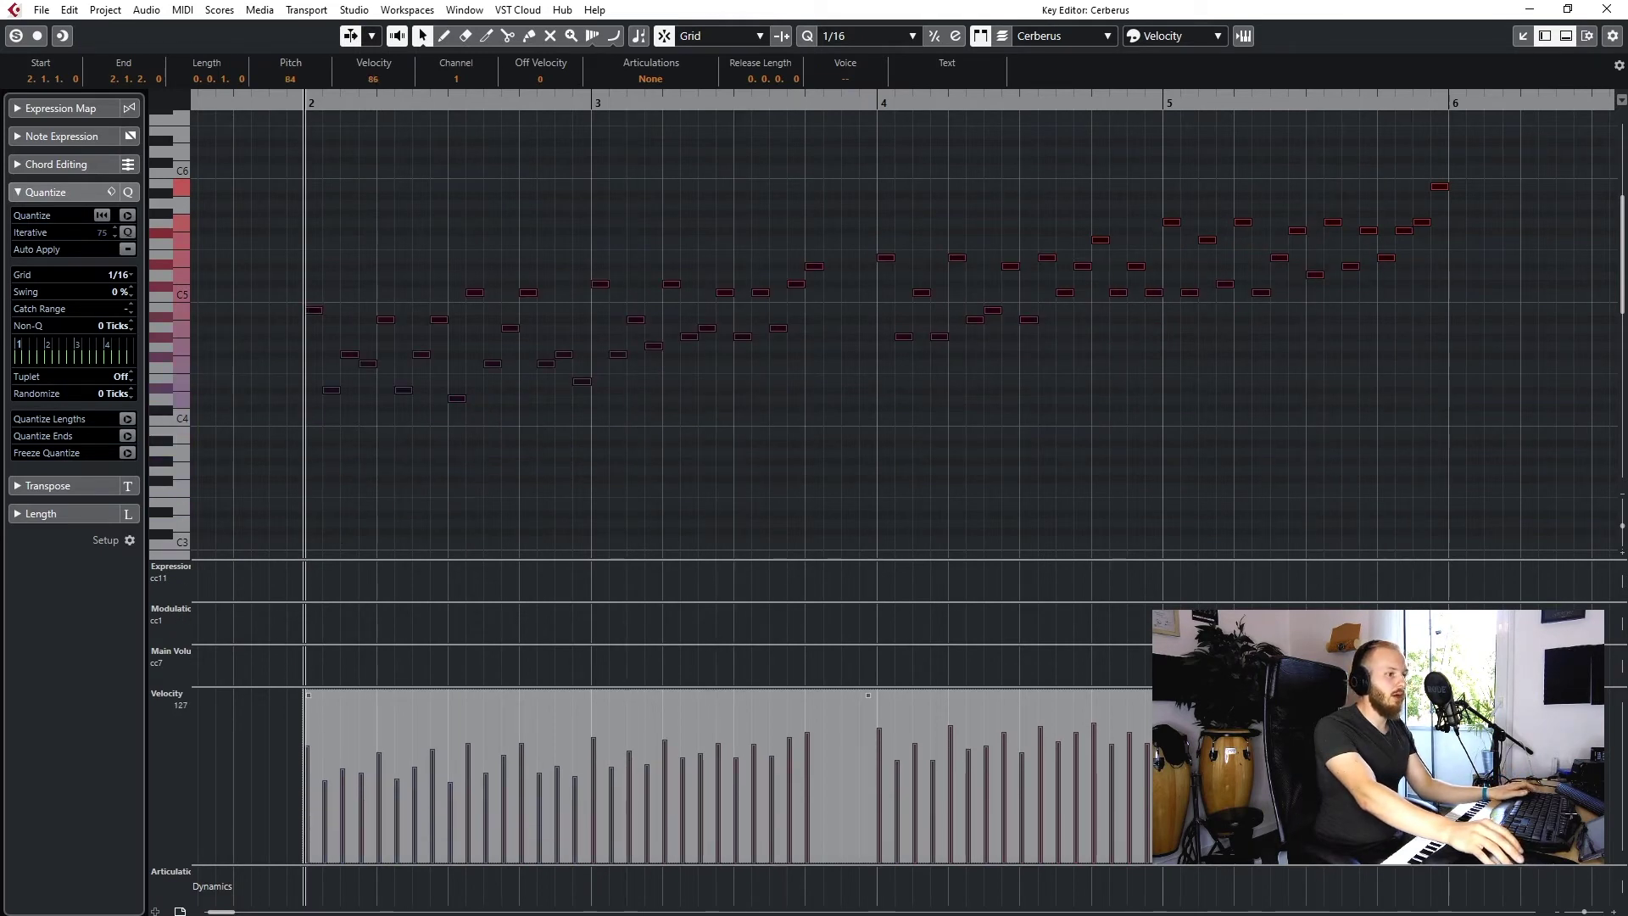
pyautogui.moveTo(1442, 695); pyautogui.dragTo(1442, 795)
pyautogui.scroll(-2, 1263, 429)
pyautogui.click(1057, 480)
# Step: Raise the ending velocities again, widen the overall range to 111 on the first note, and remap the pitches to match
pyautogui.hotkey('ctrl', 'a')
pyautogui.moveTo(1400, 695); pyautogui.dragTo(1399, 641)
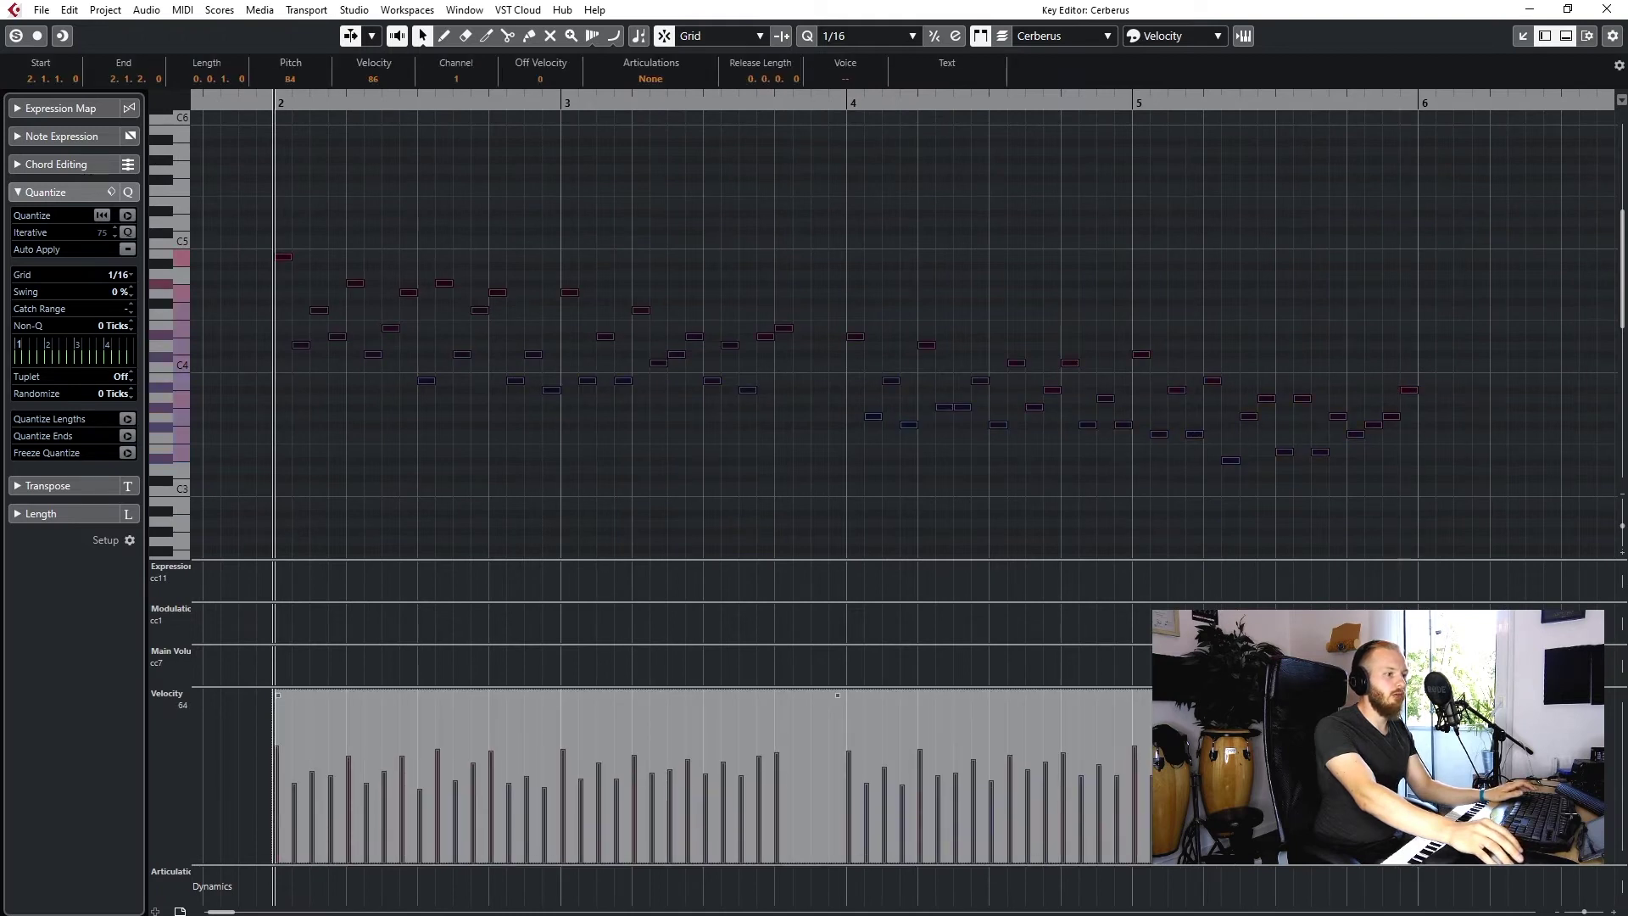
pyautogui.moveTo(1400, 776); pyautogui.dragTo(1399, 721)
pyautogui.hotkey('ctrl', 'p')
pyautogui.scroll(2, 1092, 371)
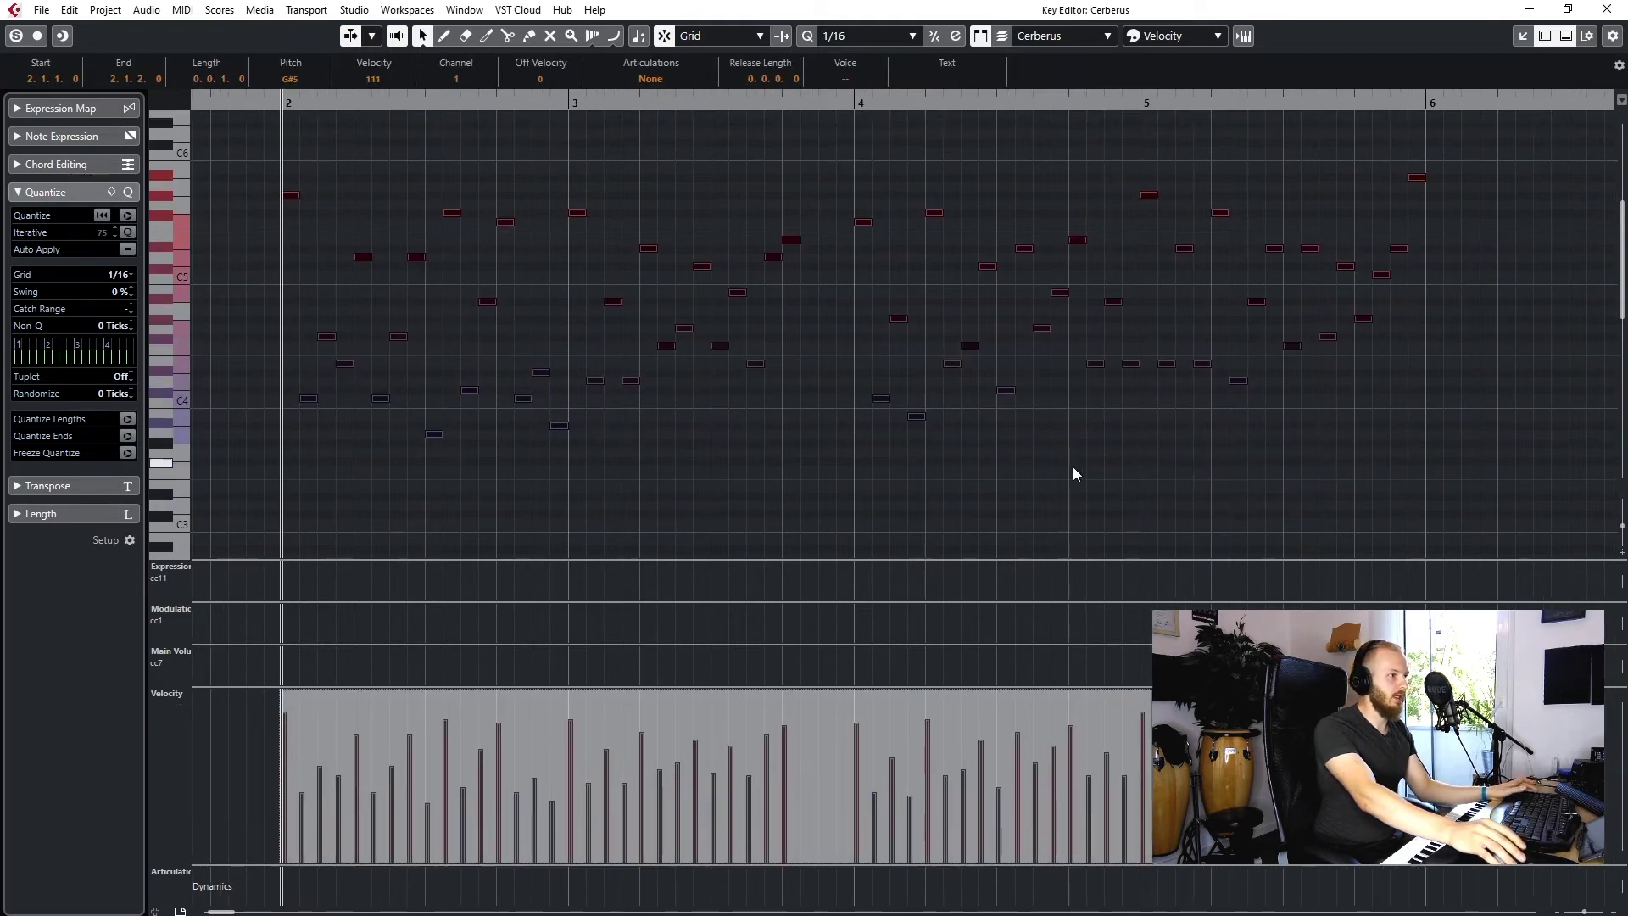
# Step: Narrow the velocities of all notes, raise them to 123 on the first note, and remap the pitches to velocity
pyautogui.click(1071, 469)
pyautogui.hotkey('ctrl', 'a')
pyautogui.moveTo(1399, 776); pyautogui.dragTo(1400, 829)
pyautogui.hotkey('ctrl', 'p')
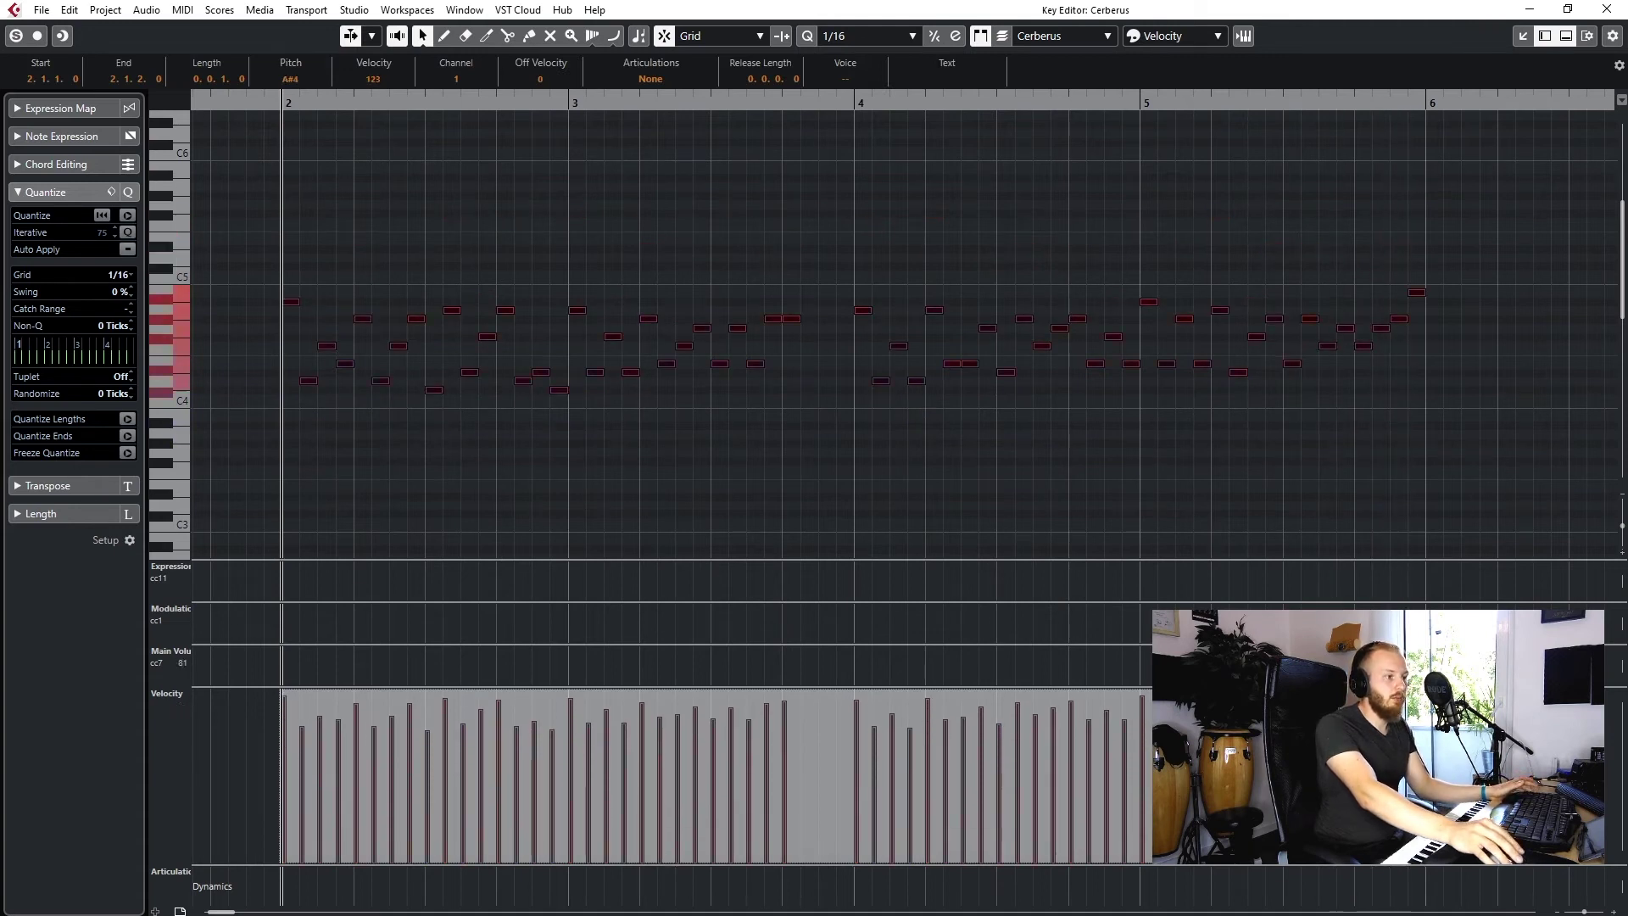
# Step: Lower all velocities to 46 and raise them to 86 on the first note, remapping the pitches from the velocities
pyautogui.moveTo(1318, 692); pyautogui.dragTo(1318, 635)
pyautogui.hotkey('ctrl', 'p')
pyautogui.moveTo(1318, 693); pyautogui.dragTo(1318, 798)
pyautogui.press('4')
pyautogui.hotkey('ctrl', 'z')
pyautogui.press('1')
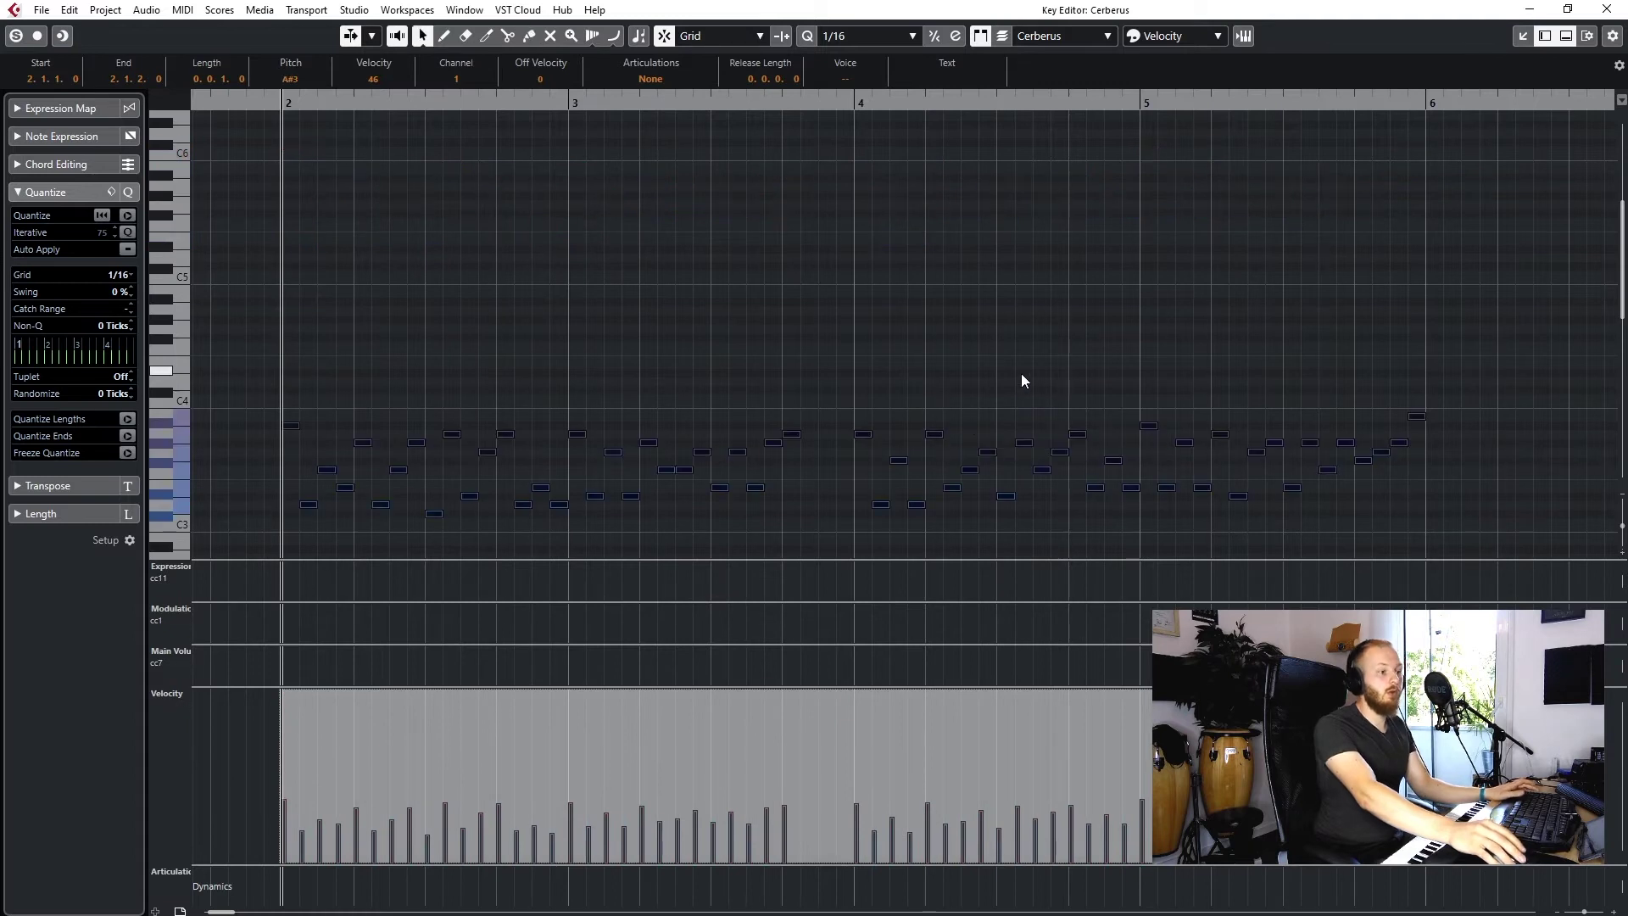
pyautogui.hotkey('ctrl', 'z')
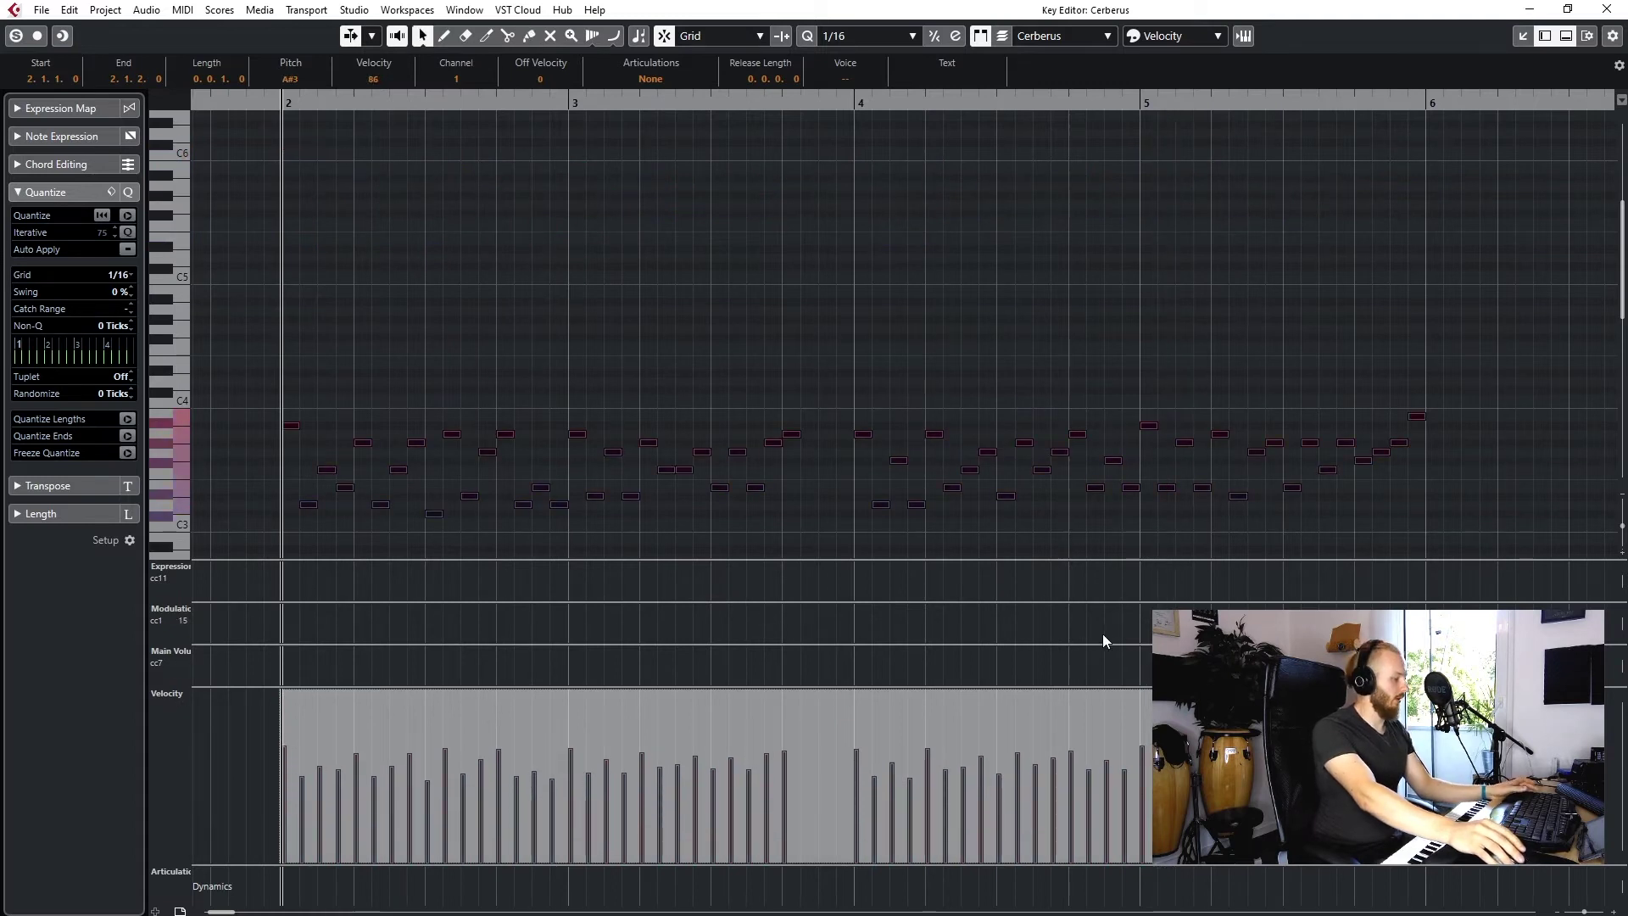
pyautogui.hotkey('ctrl', 'z')
# Step: Shift the lower rows of notes down by semitones so that they share pitches
pyautogui.click(939, 496)
pyautogui.moveTo(1474, 458); pyautogui.dragTo(260, 369)
pyautogui.press('Down')
pyautogui.press('Down')
pyautogui.moveTo(1414, 378); pyautogui.dragTo(308, 344)
pyautogui.press('Down')
# Step: Shift the upper rows of notes up by semitones so the phrase uses fewer distinct pitches
pyautogui.moveTo(1499, 226); pyautogui.dragTo(258, 302)
pyautogui.press('Up')
pyautogui.press('Up')
pyautogui.press('Up')
pyautogui.moveTo(1436, 296); pyautogui.dragTo(348, 314)
pyautogui.press('Up')
pyautogui.click(1378, 378)
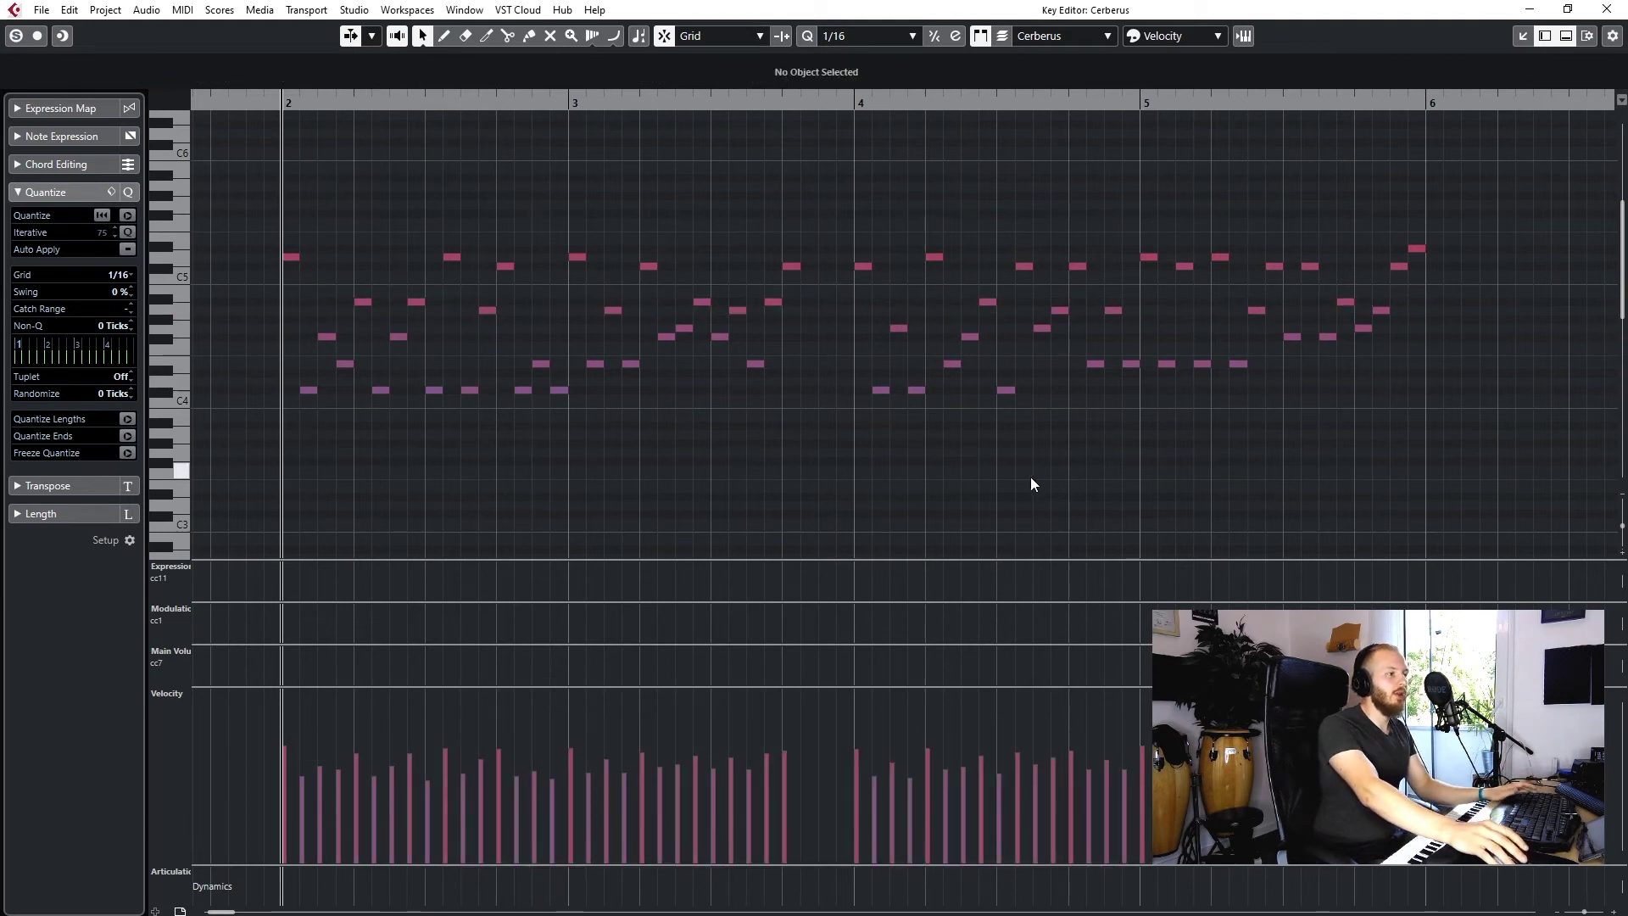
# Step: Widen the velocity range of all notes to 109 on the first note and remap the pitches to match
pyautogui.hotkey('ctrl', 'a')
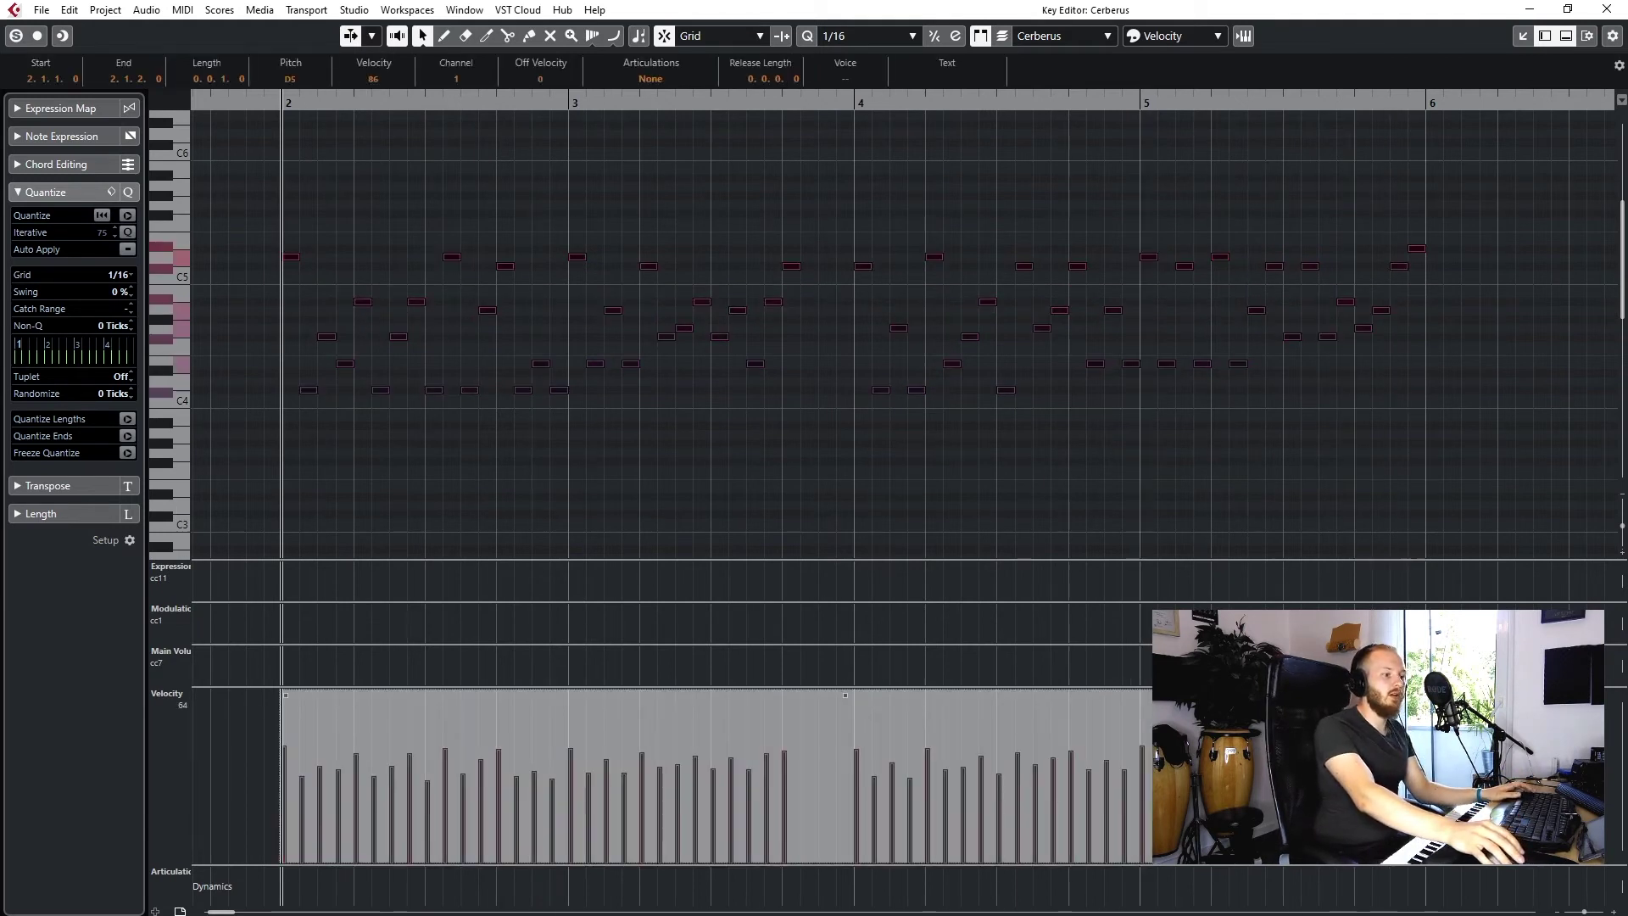
pyautogui.moveTo(1408, 776); pyautogui.dragTo(1408, 805)
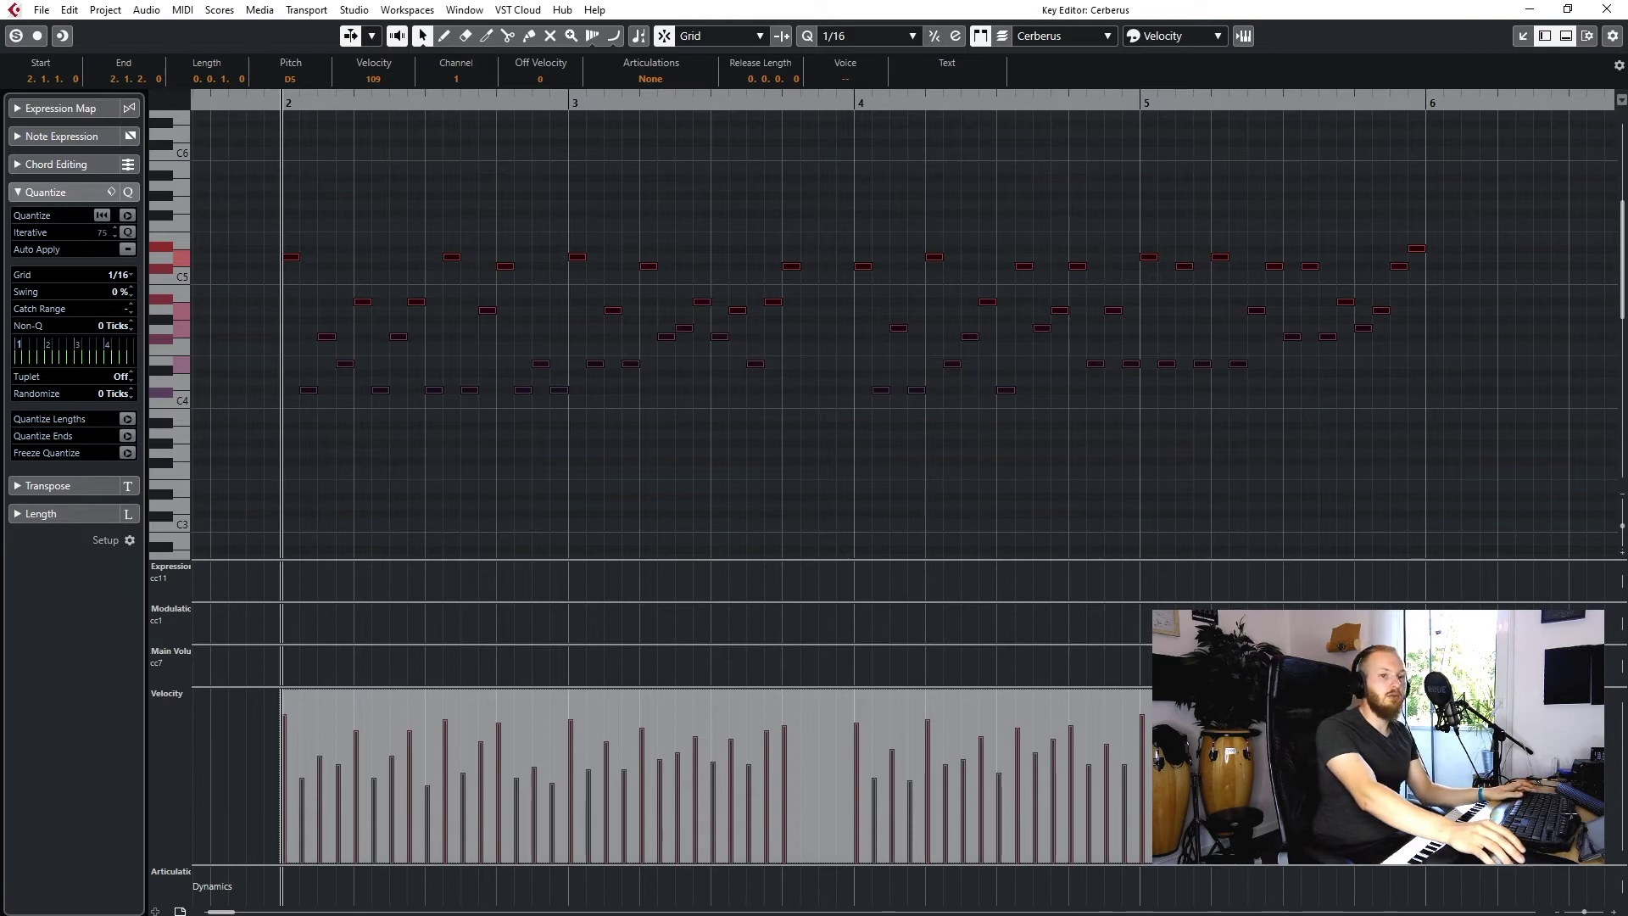
pyautogui.hotkey('ctrl', 'z')
pyautogui.click(928, 403)
pyautogui.moveTo(709, 393); pyautogui.dragTo(779, 436)
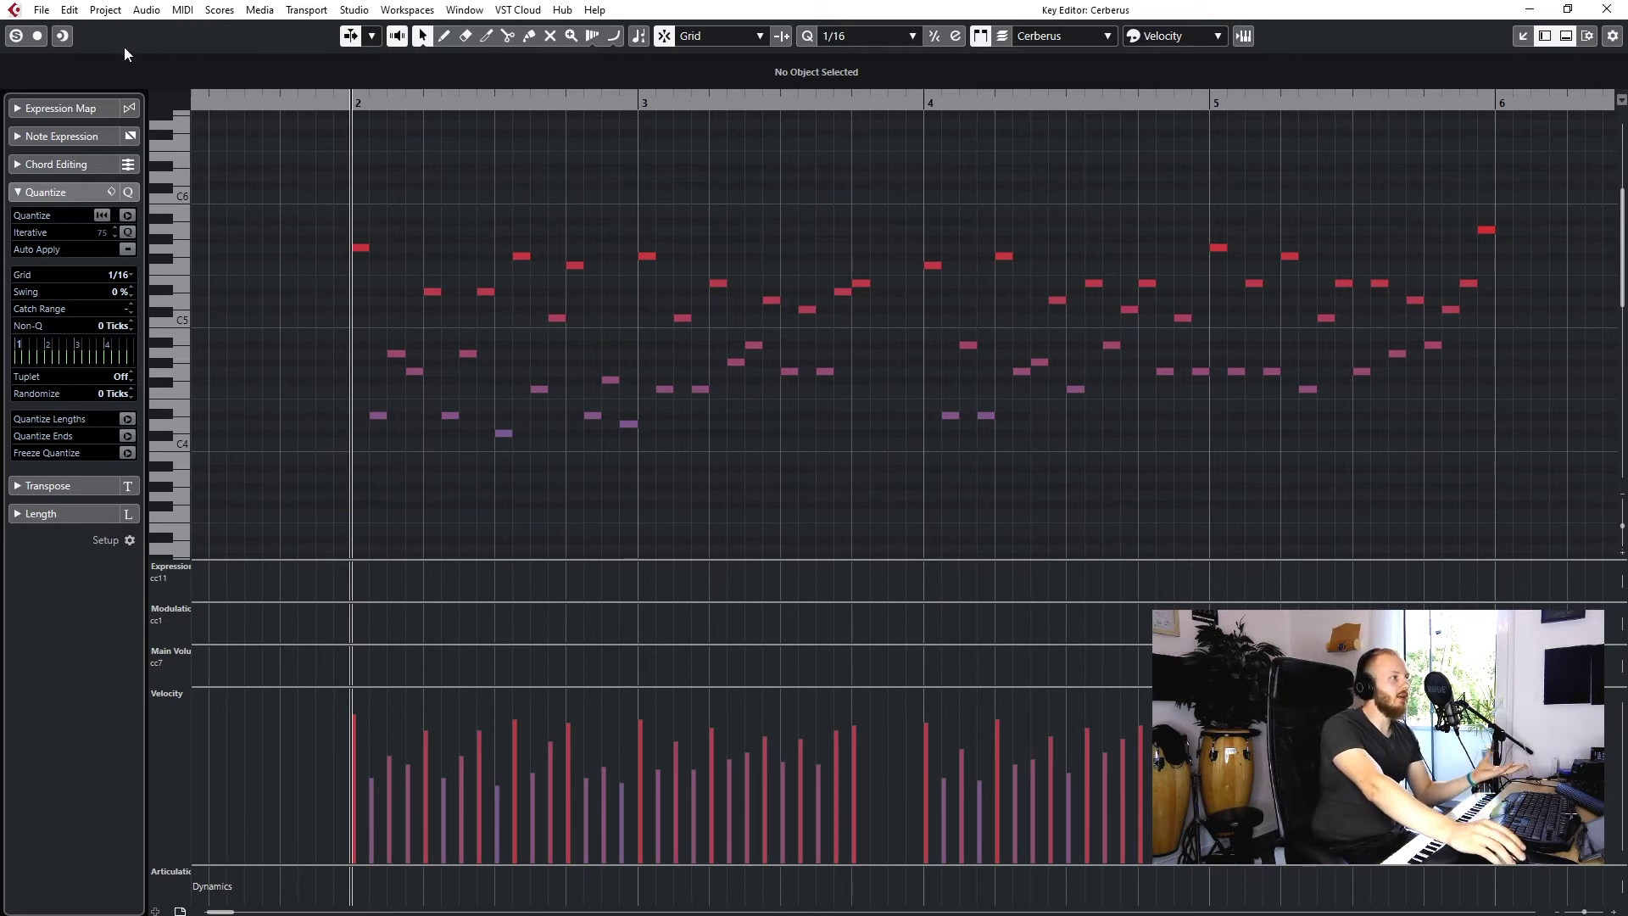
# Step: Open the Logical Editor and load the init preset
pyautogui.click(183, 12)
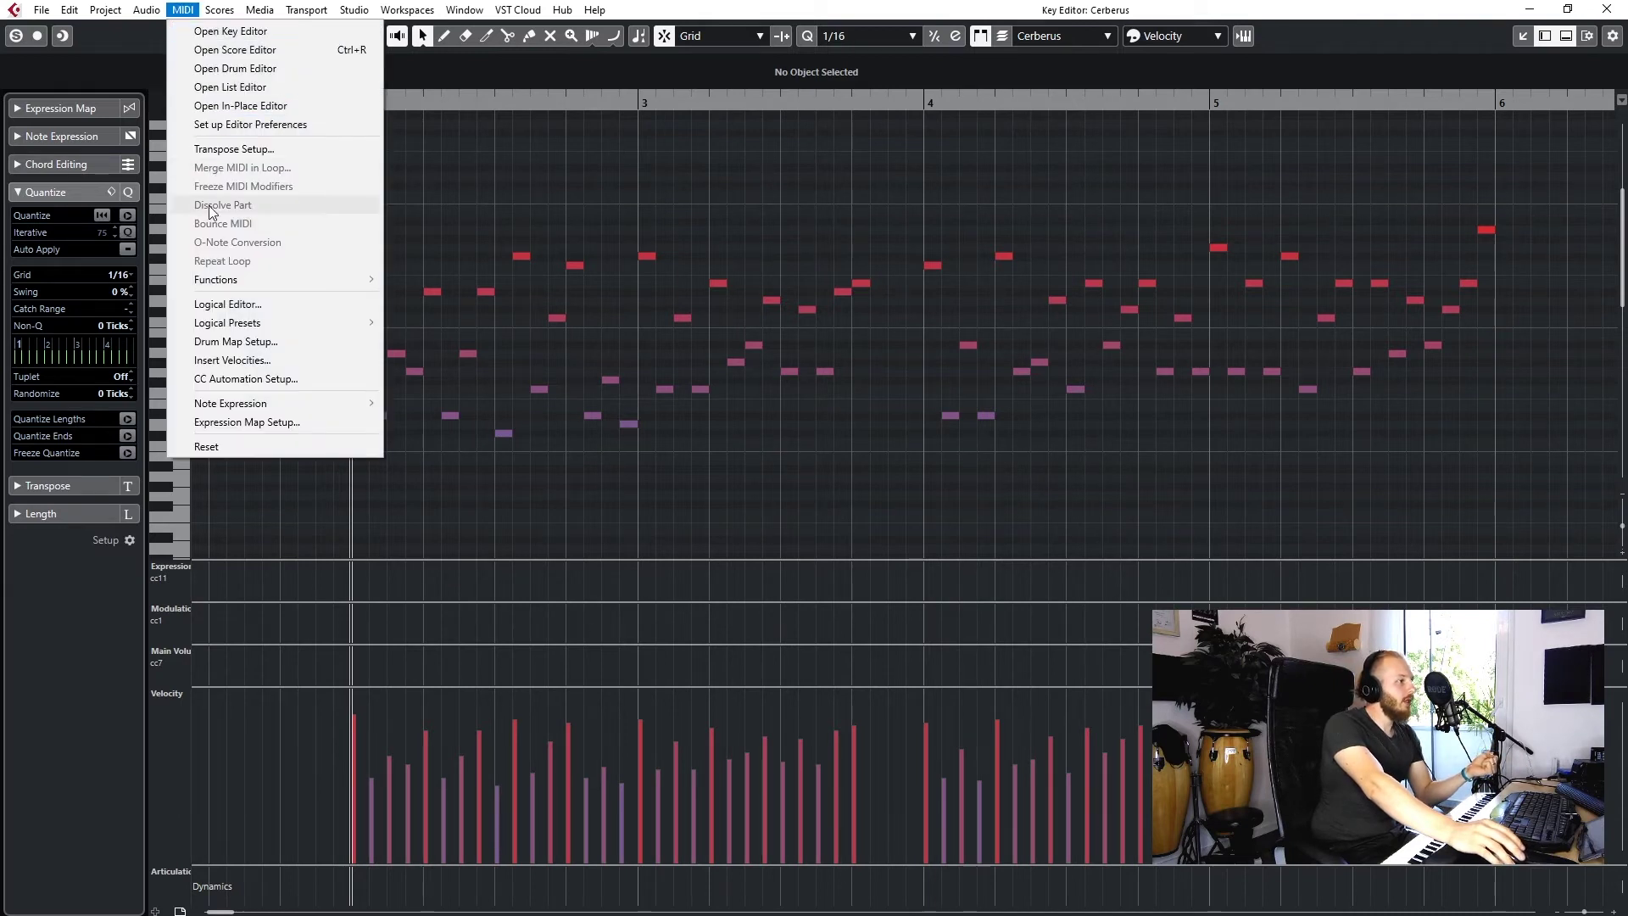
pyautogui.click(241, 303)
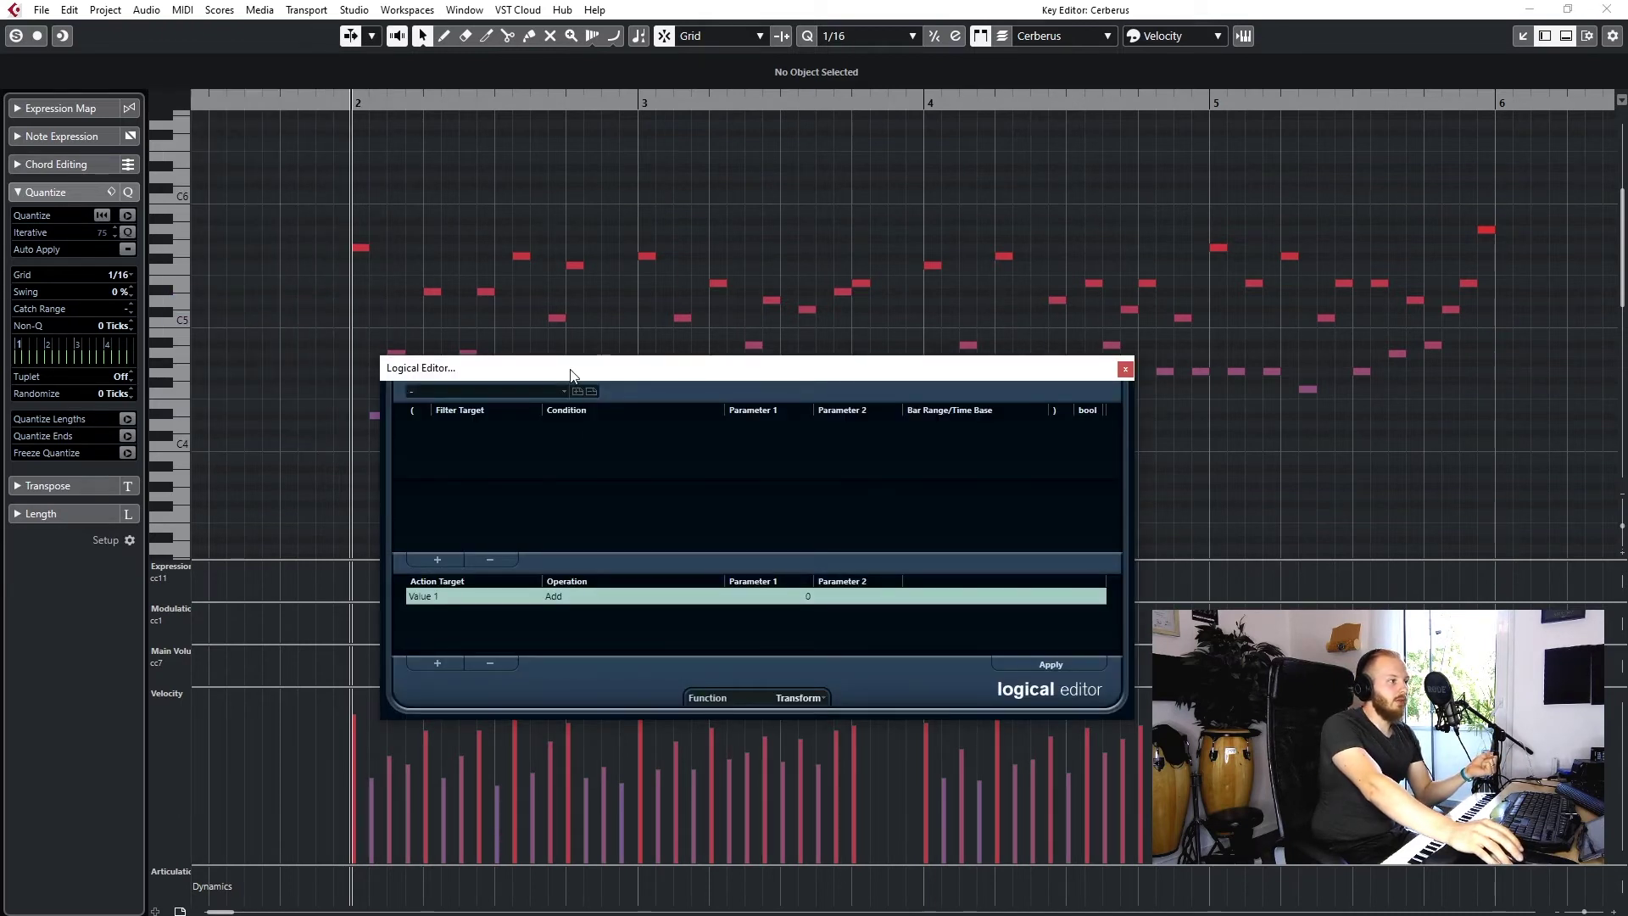
pyautogui.moveTo(570, 374); pyautogui.dragTo(717, 400)
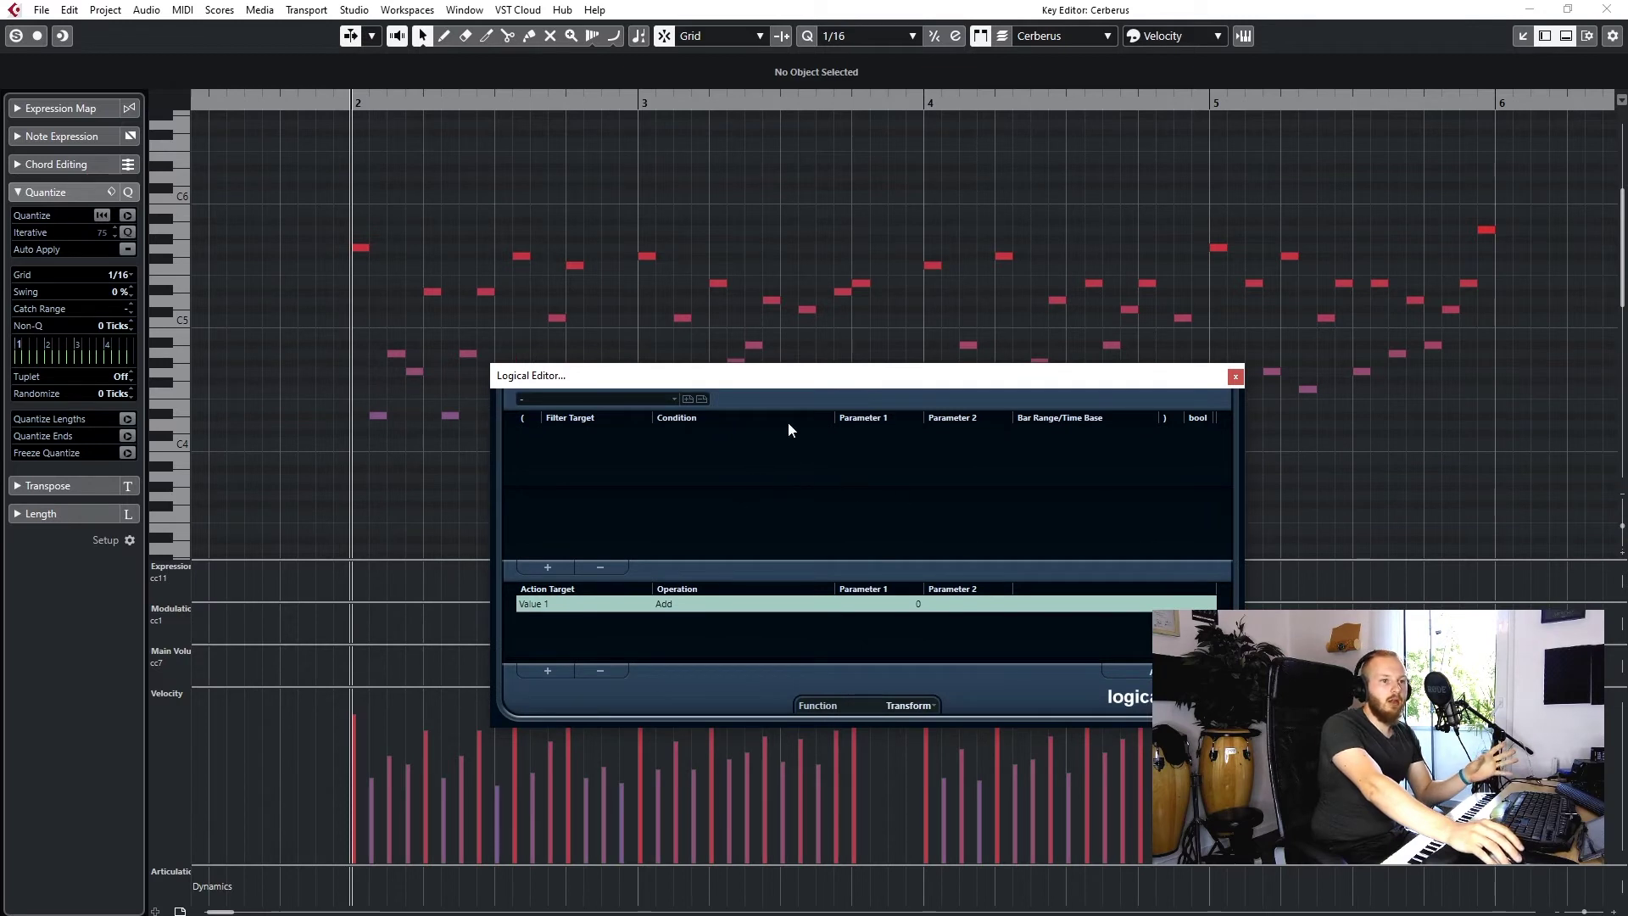
pyautogui.click(575, 400)
pyautogui.click(575, 577)
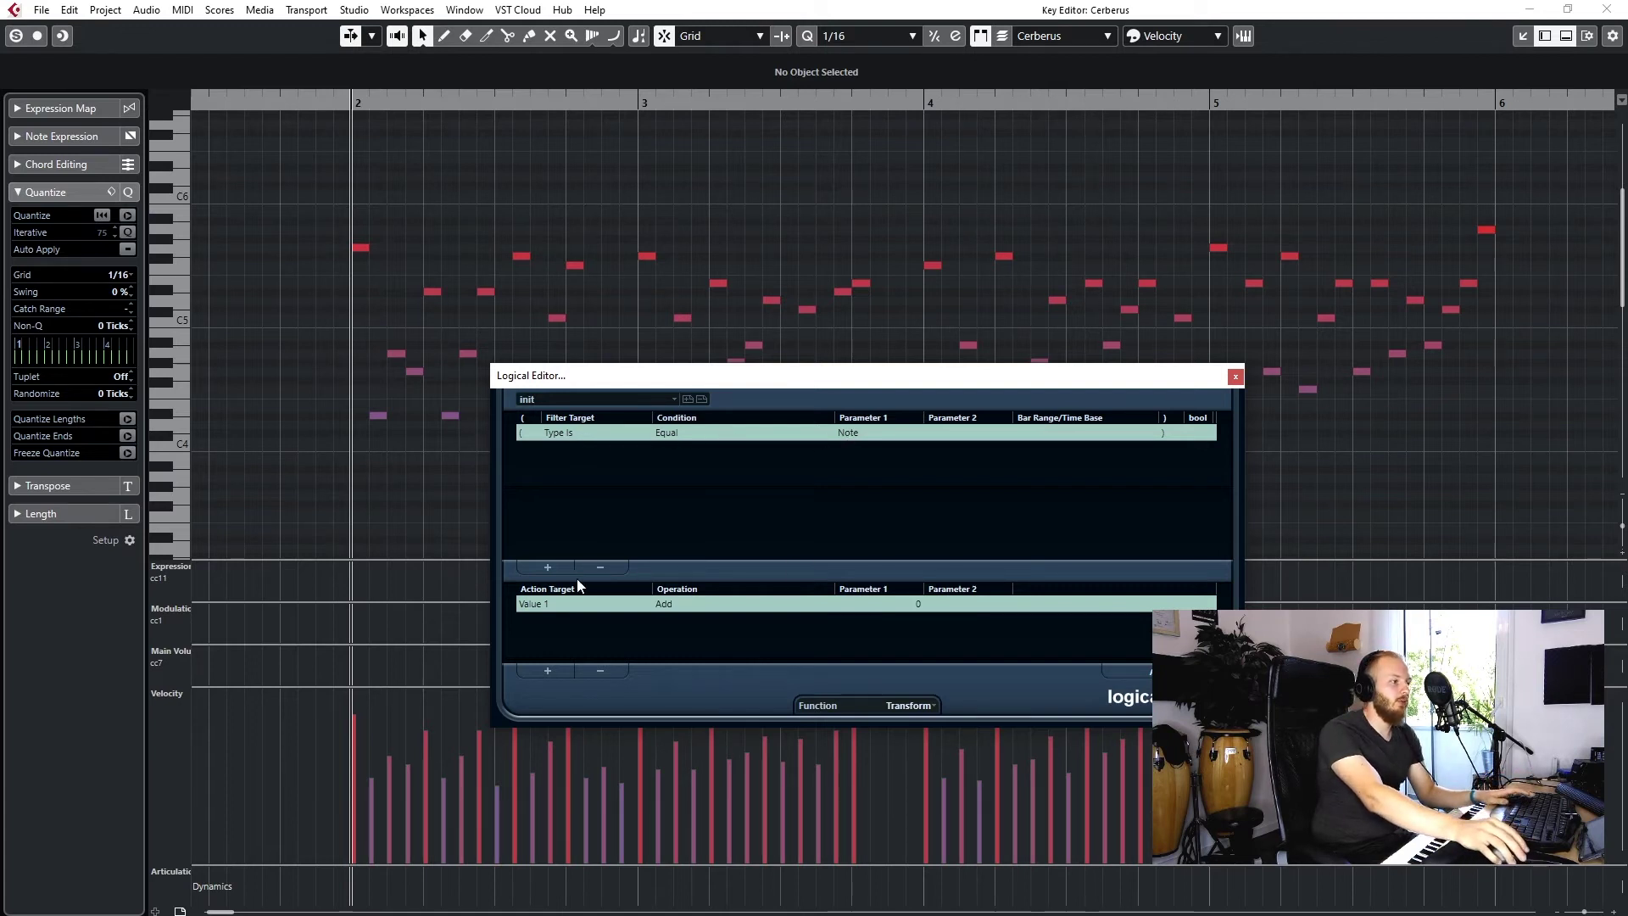
# Step: Add a second filter line that matches velocity with the Inside Range condition
pyautogui.click(543, 568)
pyautogui.click(567, 450)
pyautogui.click(583, 507)
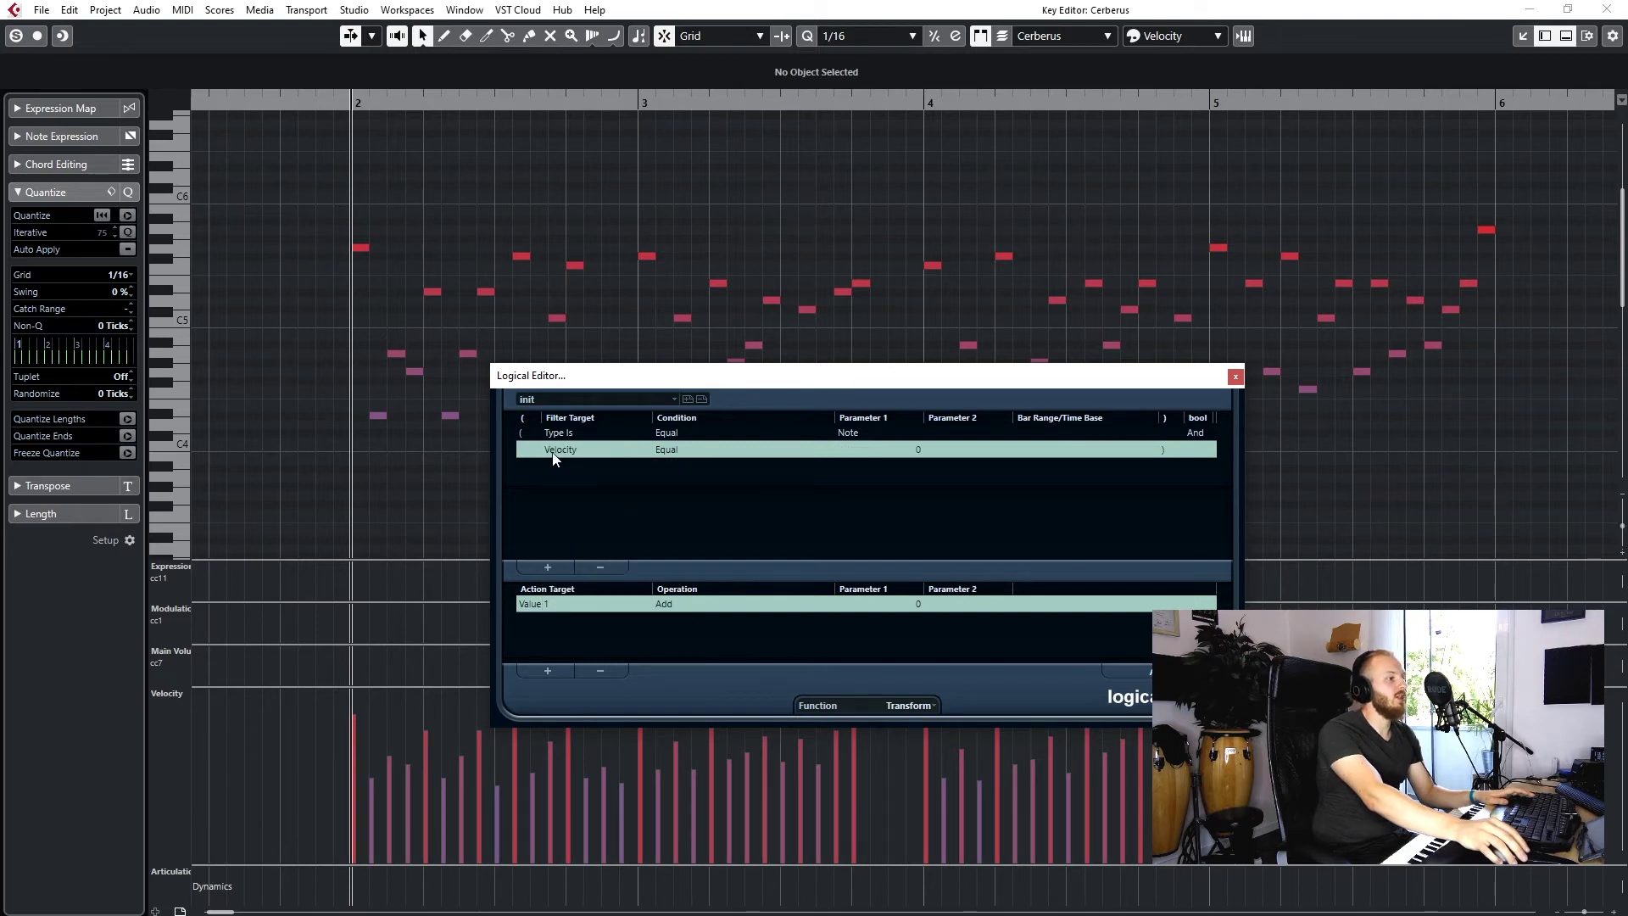
pyautogui.click(683, 451)
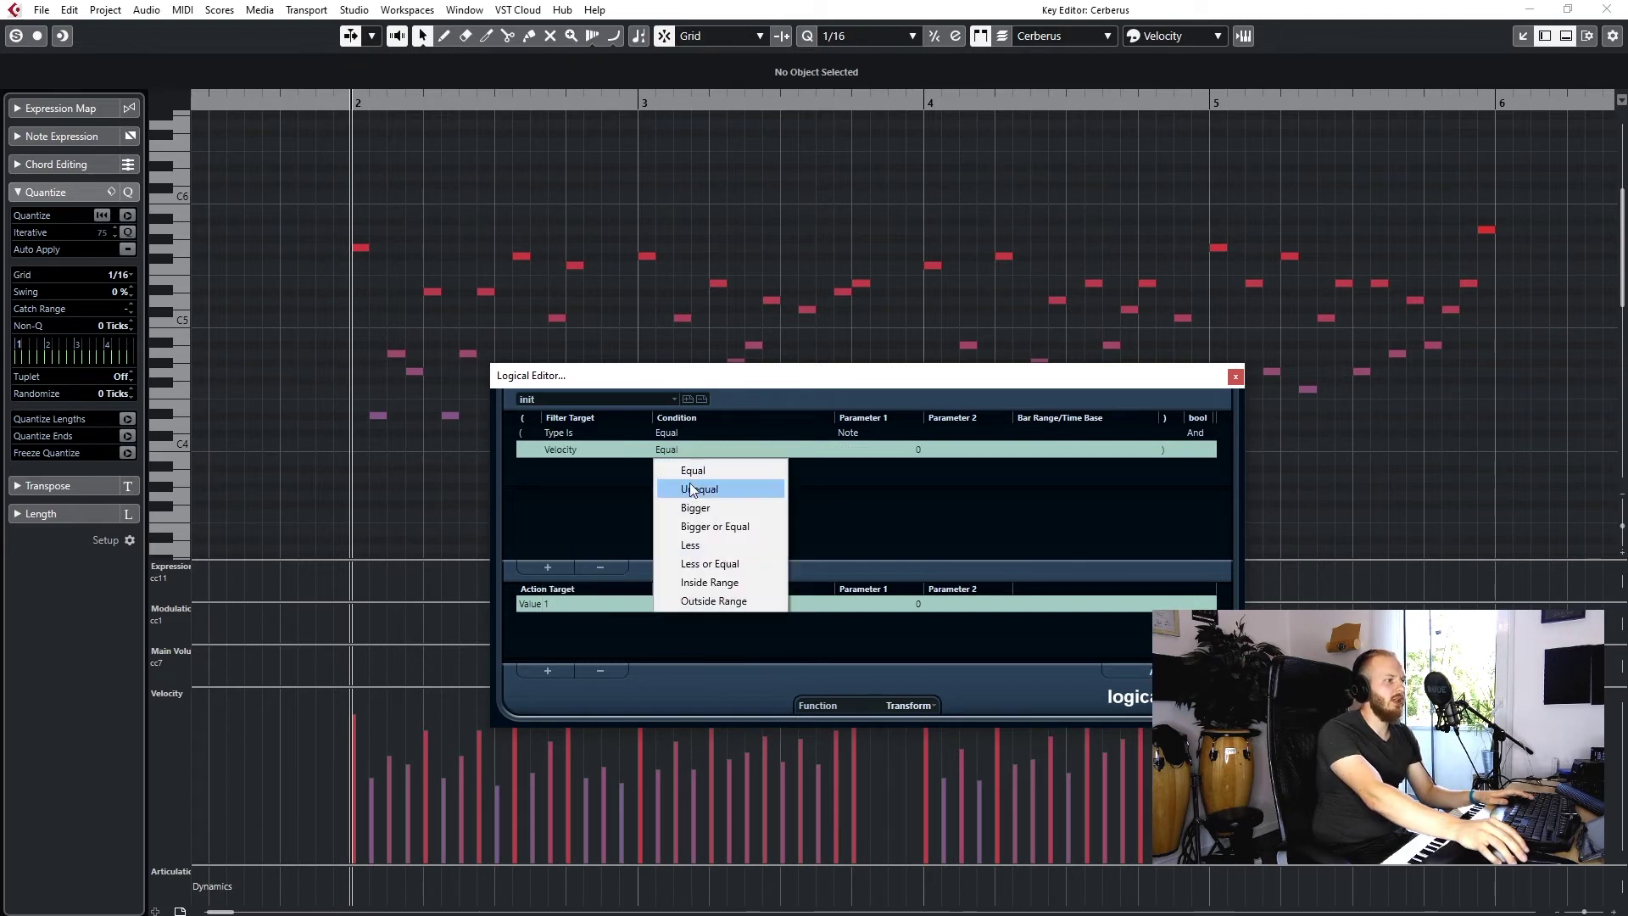
pyautogui.click(709, 582)
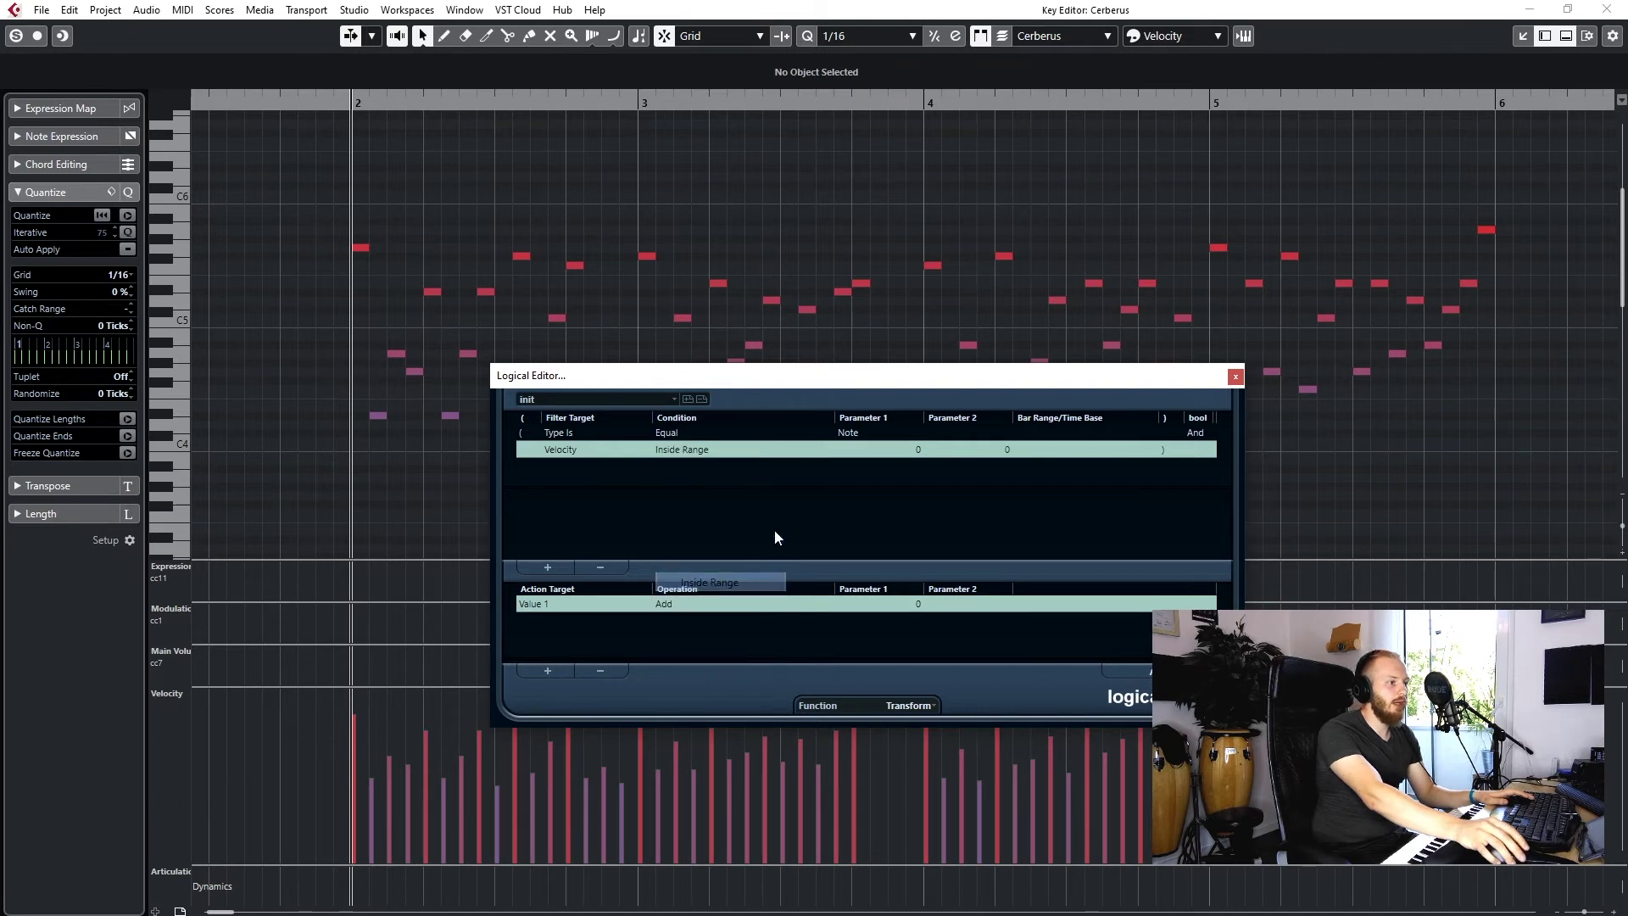
# Step: Set the velocity filter's range from 1 to 127
pyautogui.click(918, 450)
pyautogui.write('1')
pyautogui.press('Return')
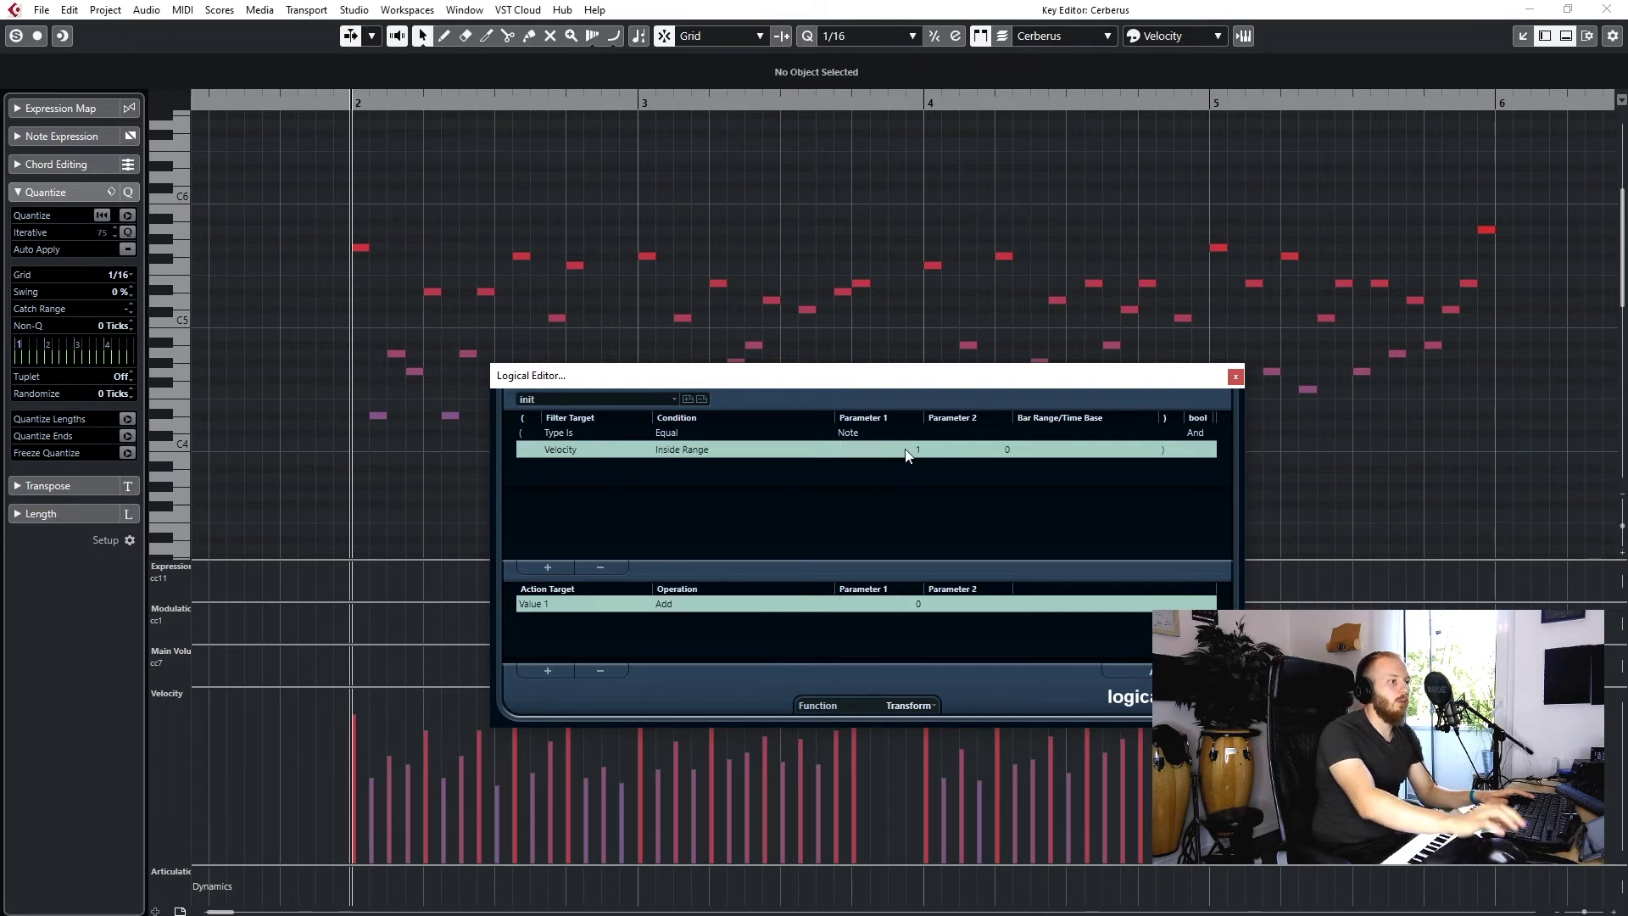
pyautogui.click(941, 458)
pyautogui.write('127')
pyautogui.press('Return')
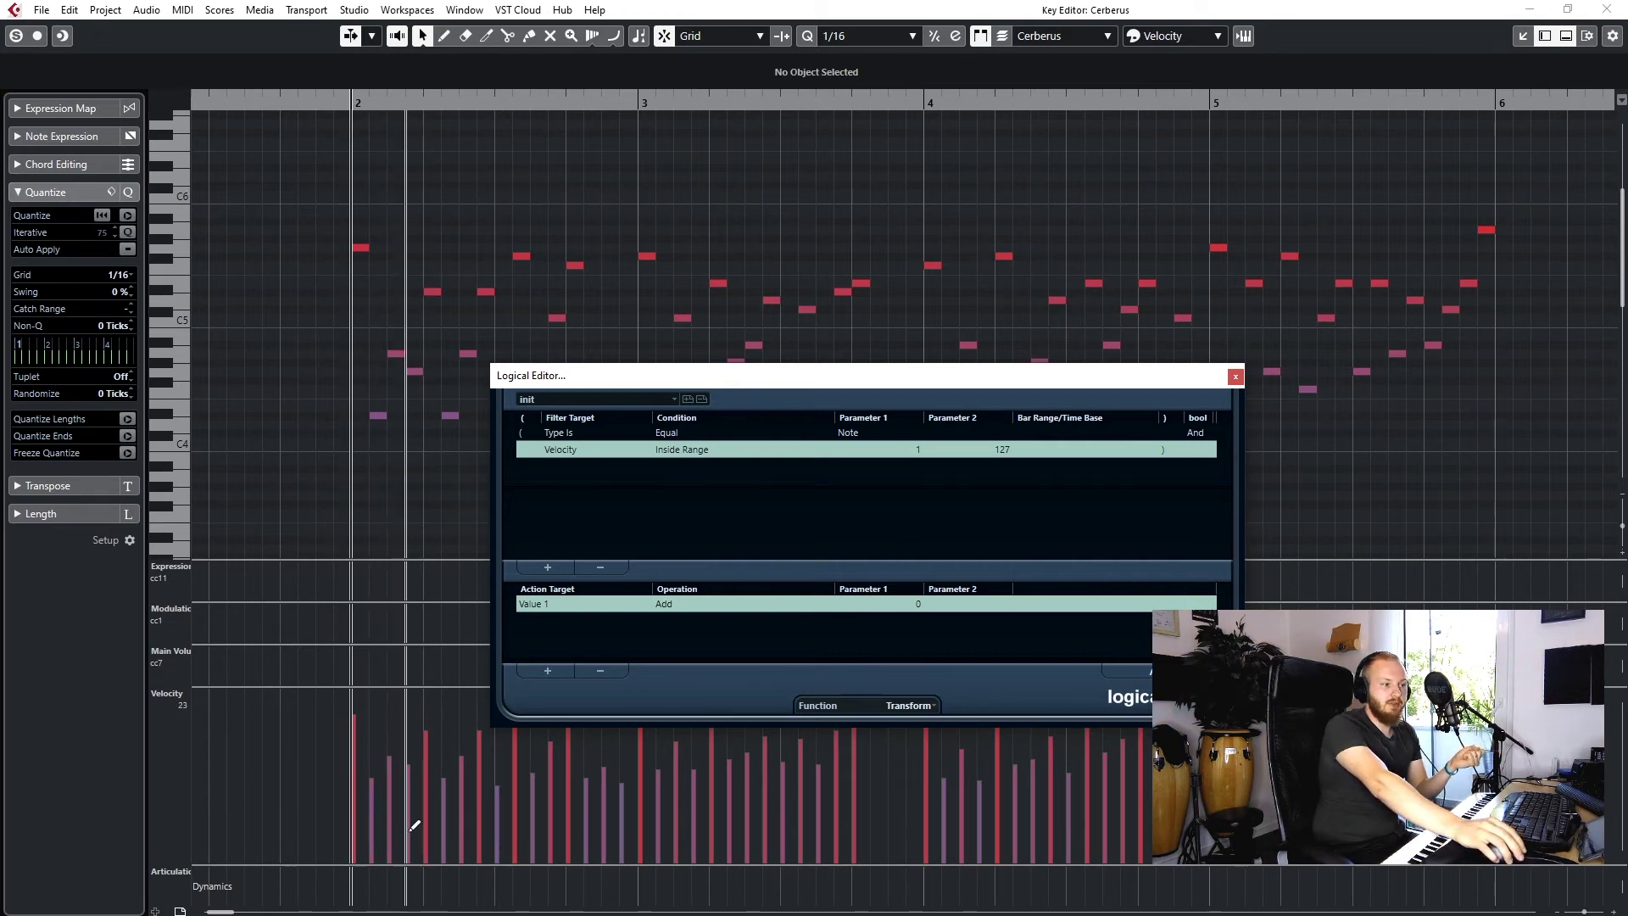
pyautogui.click(906, 449)
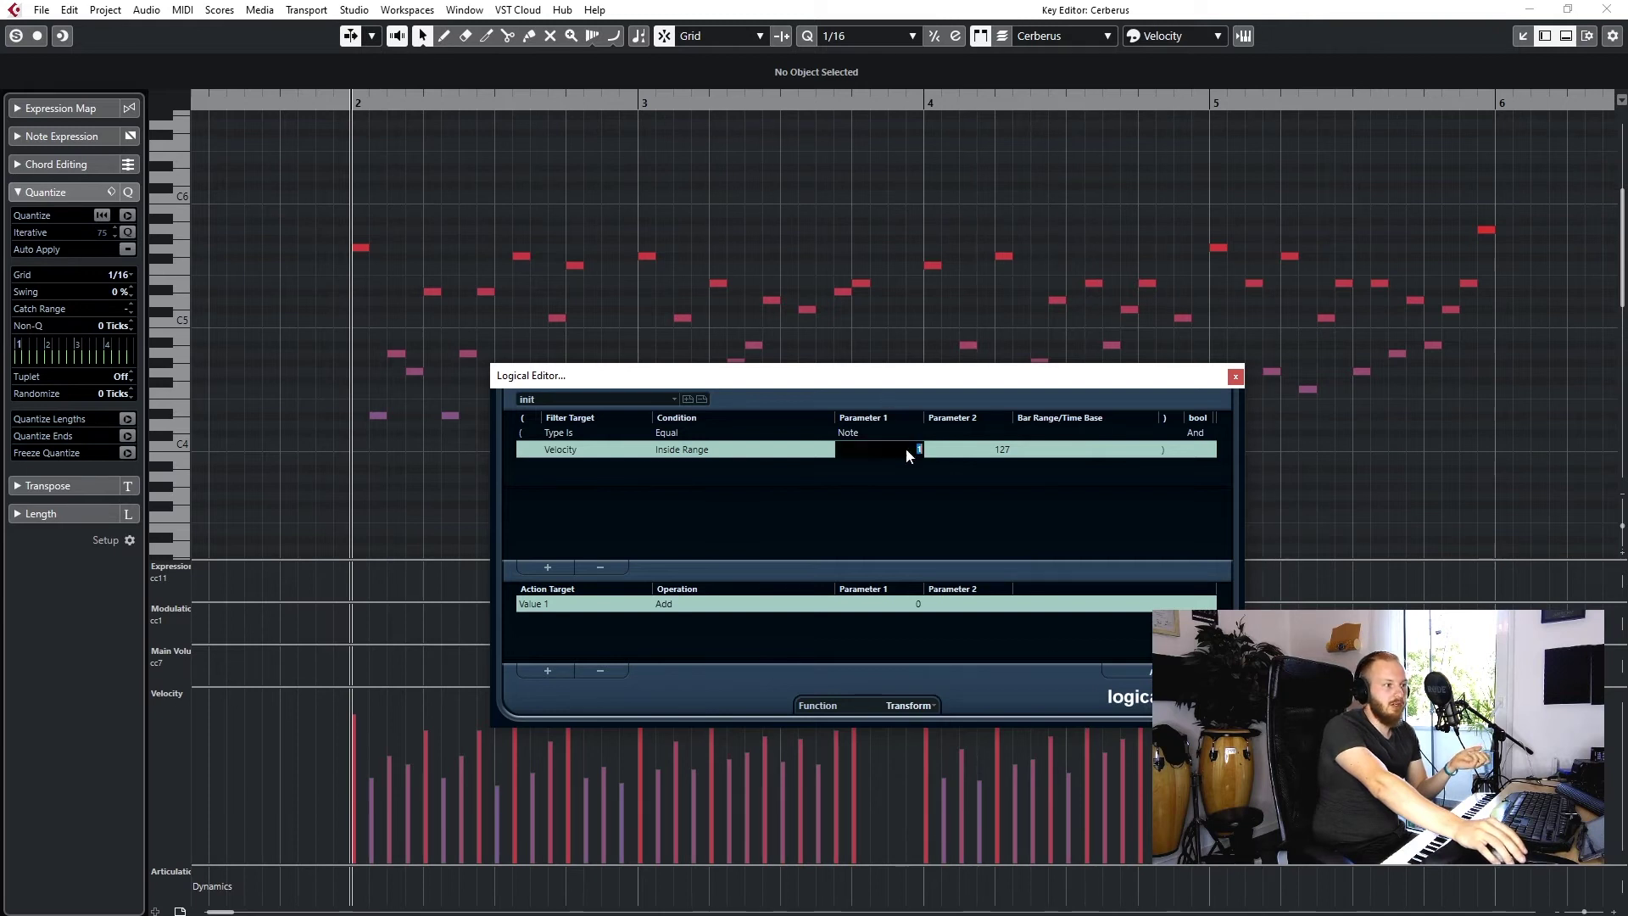
pyautogui.scroll(20, 908, 451)
pyautogui.click(907, 451)
pyautogui.write('1')
pyautogui.press('Return')
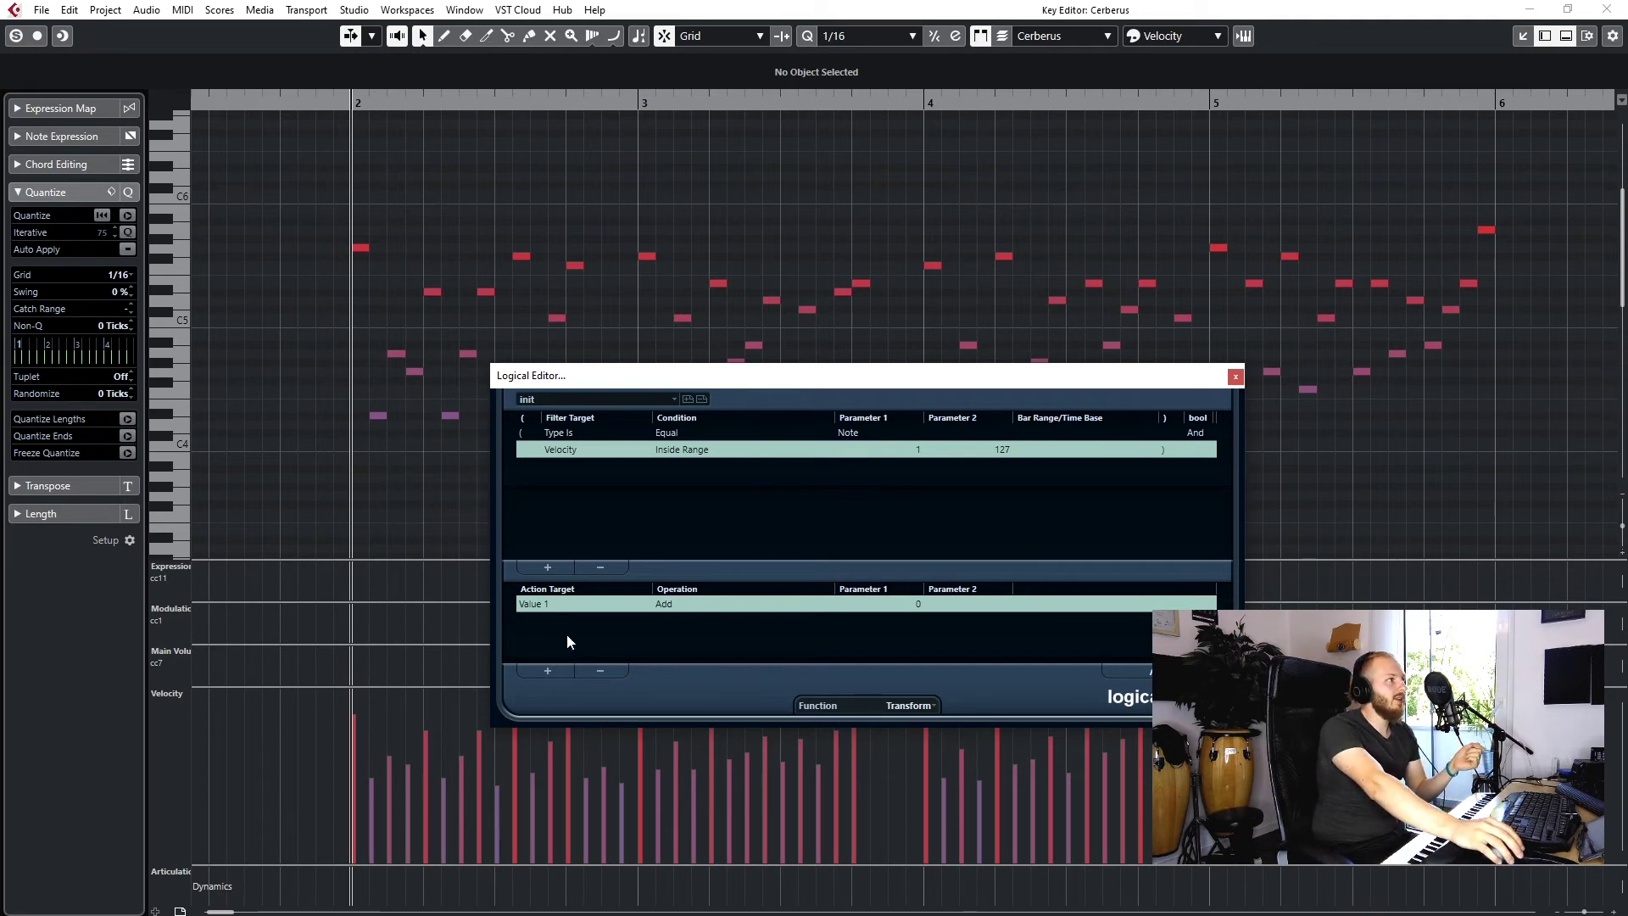
# Step: Set the first action on Value 1 to Use Value 2 and add a second one that divides Value 1 by 3
pyautogui.click(668, 607)
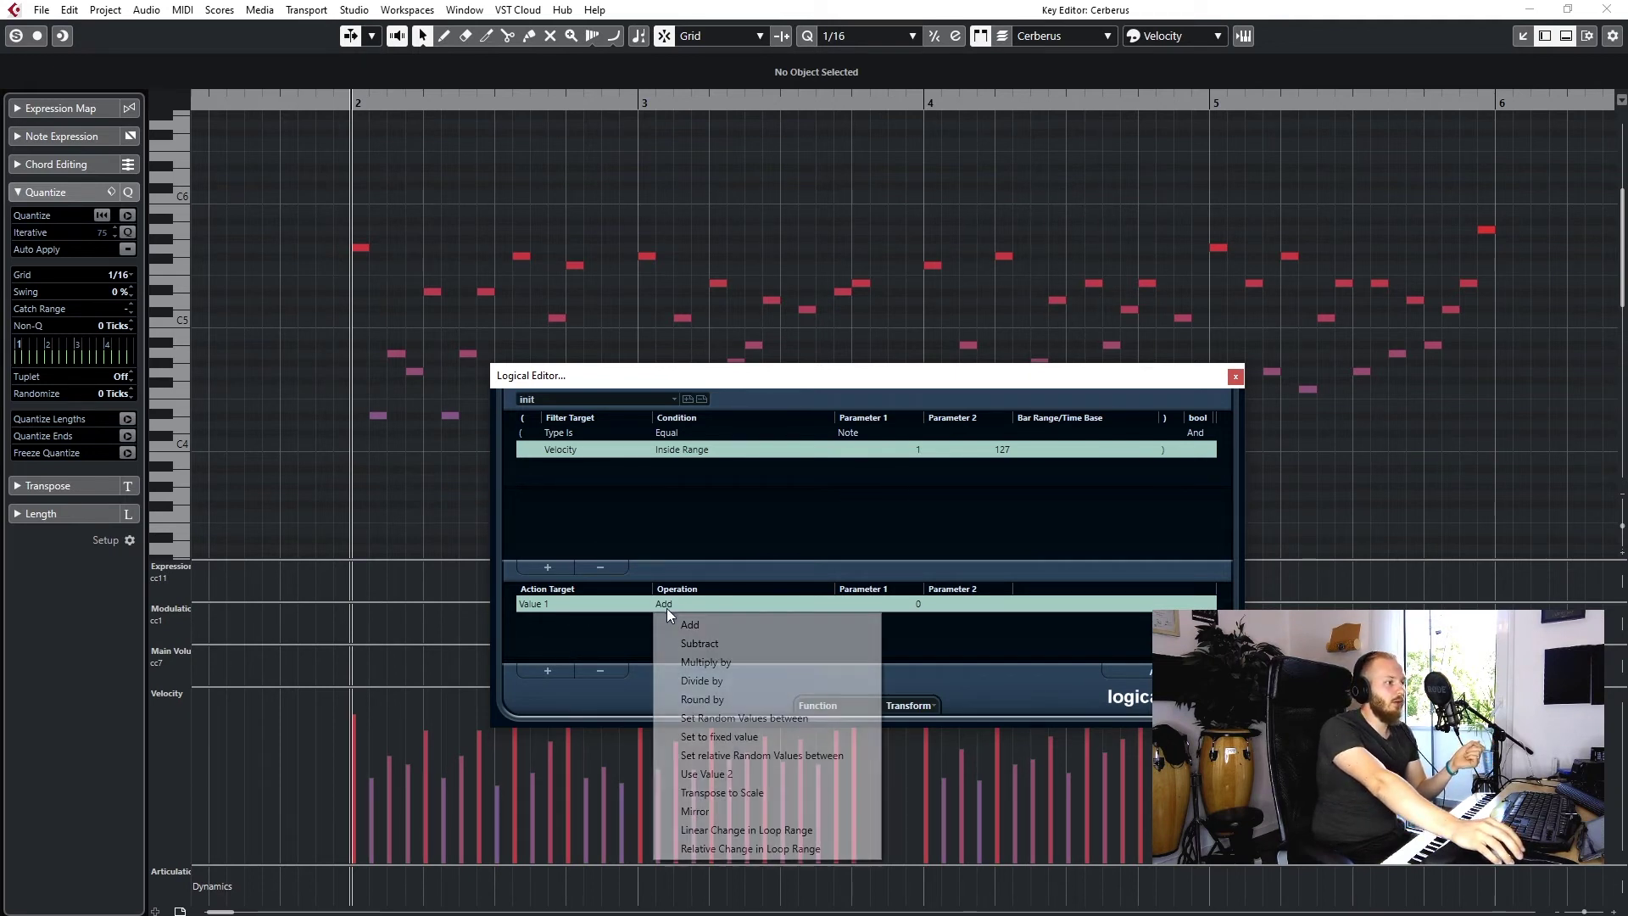
pyautogui.click(727, 775)
pyautogui.click(548, 672)
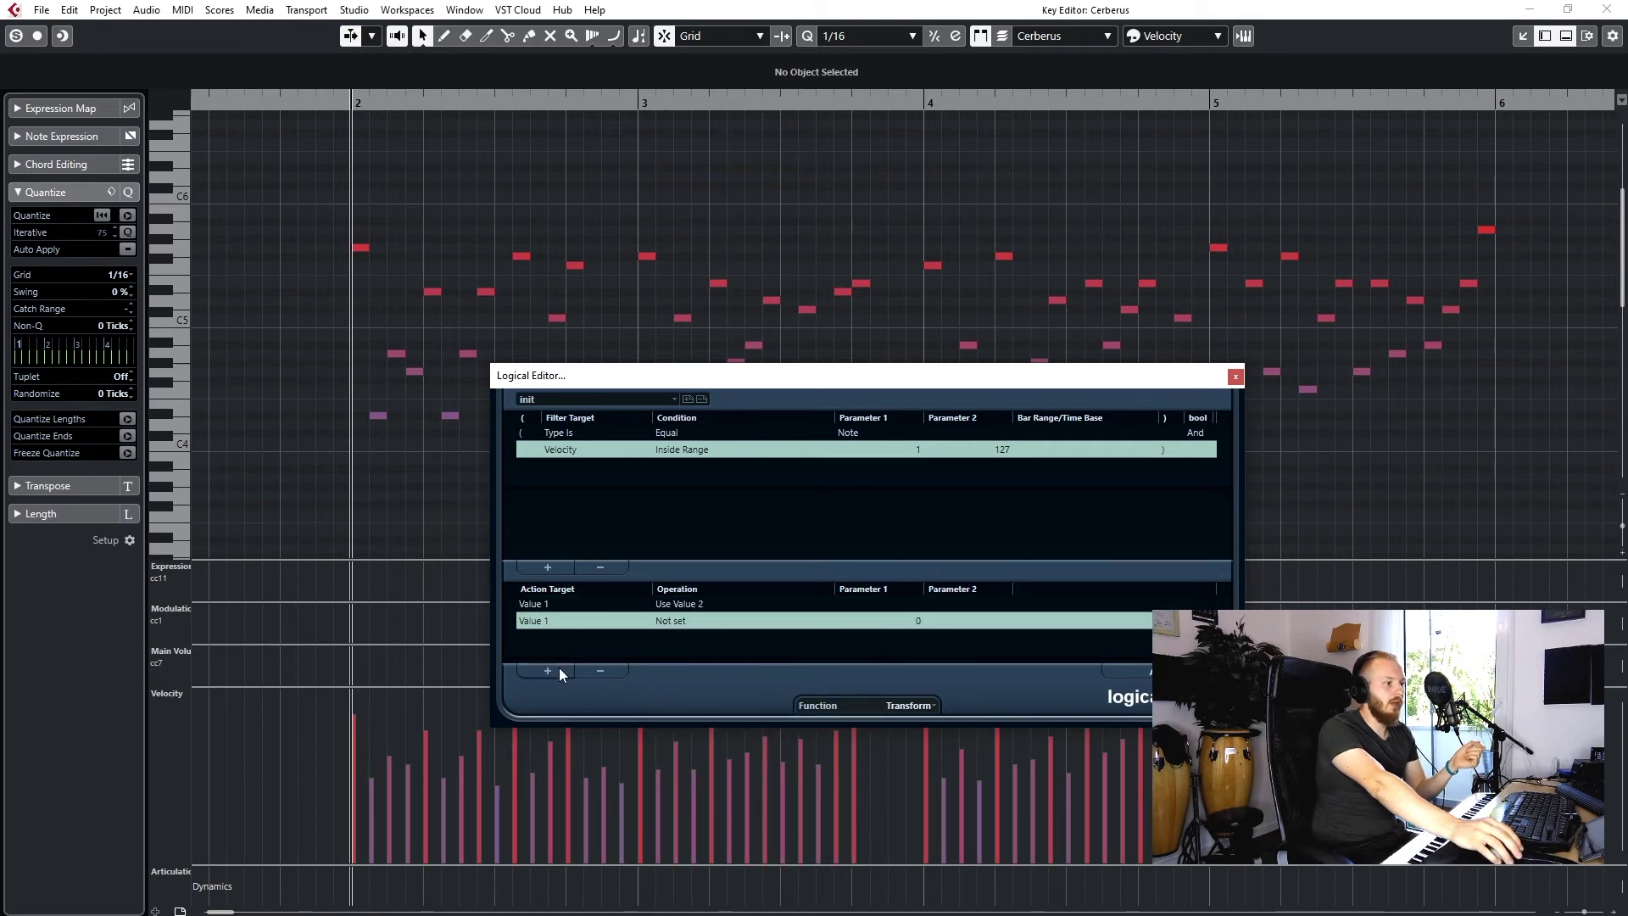
pyautogui.click(679, 621)
pyautogui.click(709, 696)
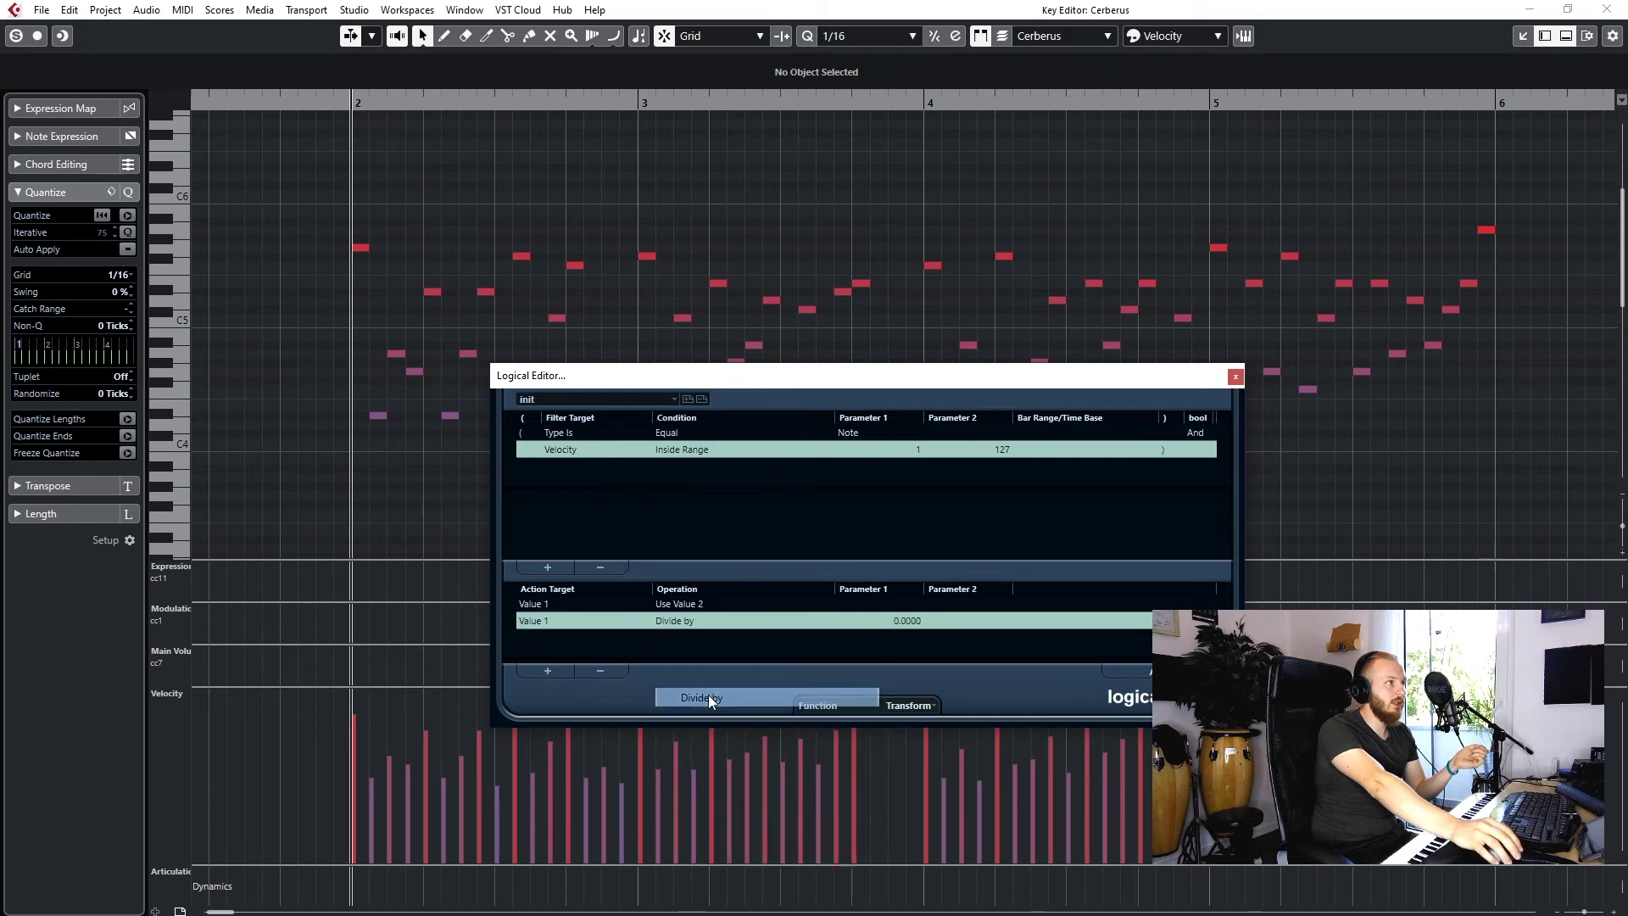
pyautogui.click(883, 626)
pyautogui.write('3')
pyautogui.press('Return')
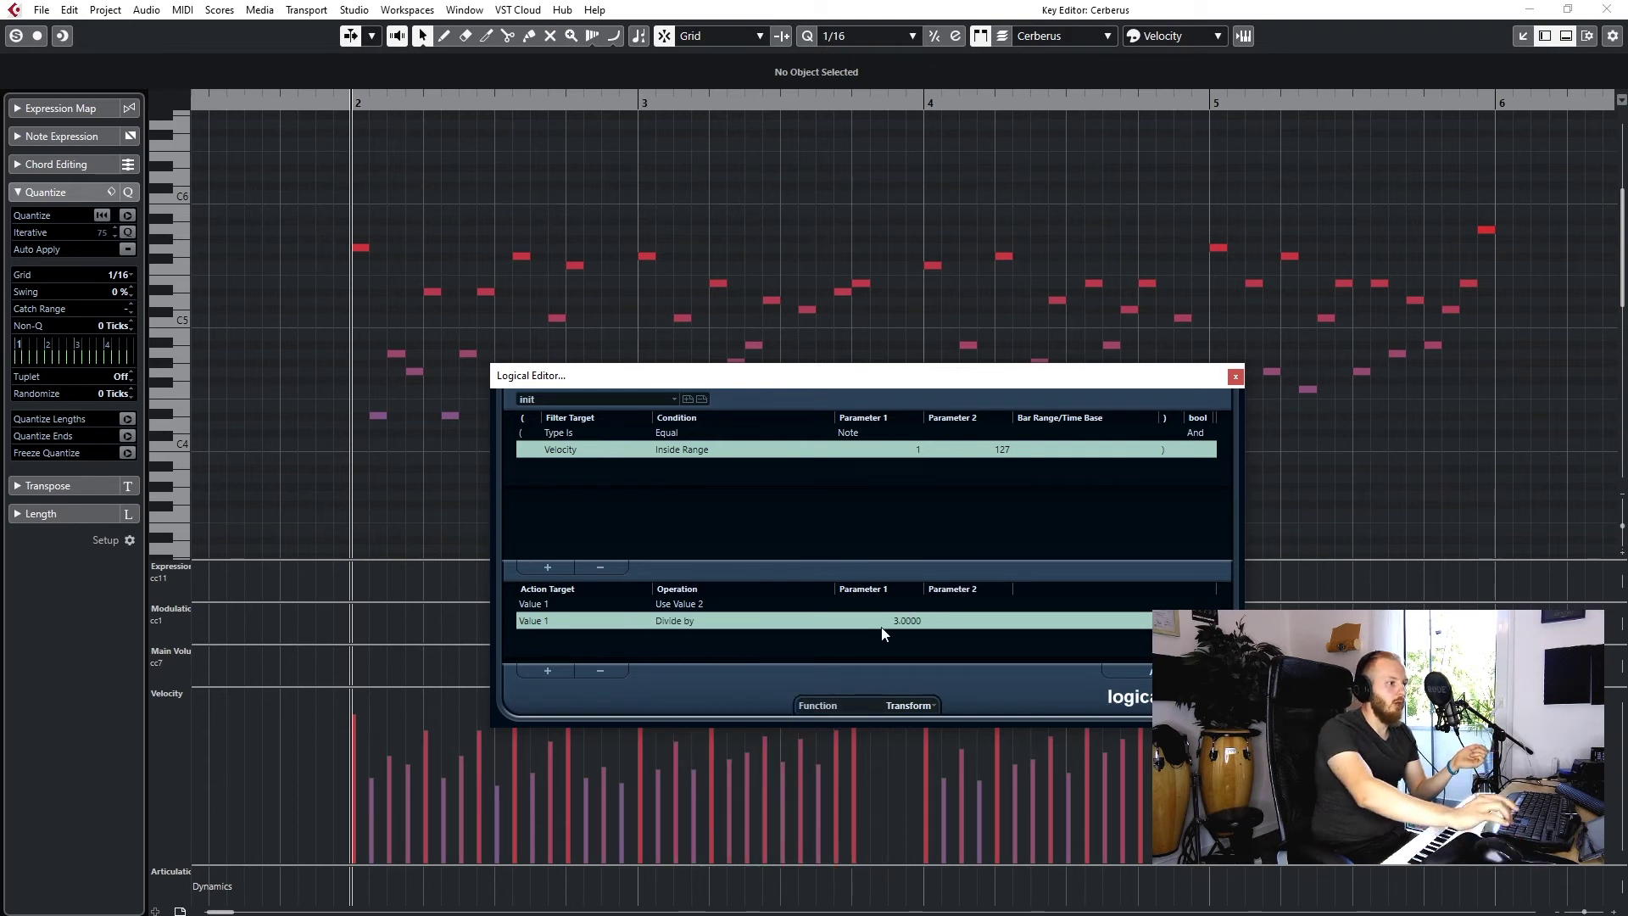
# Step: Add a third action that adds 55 to Value 1
pyautogui.click(548, 672)
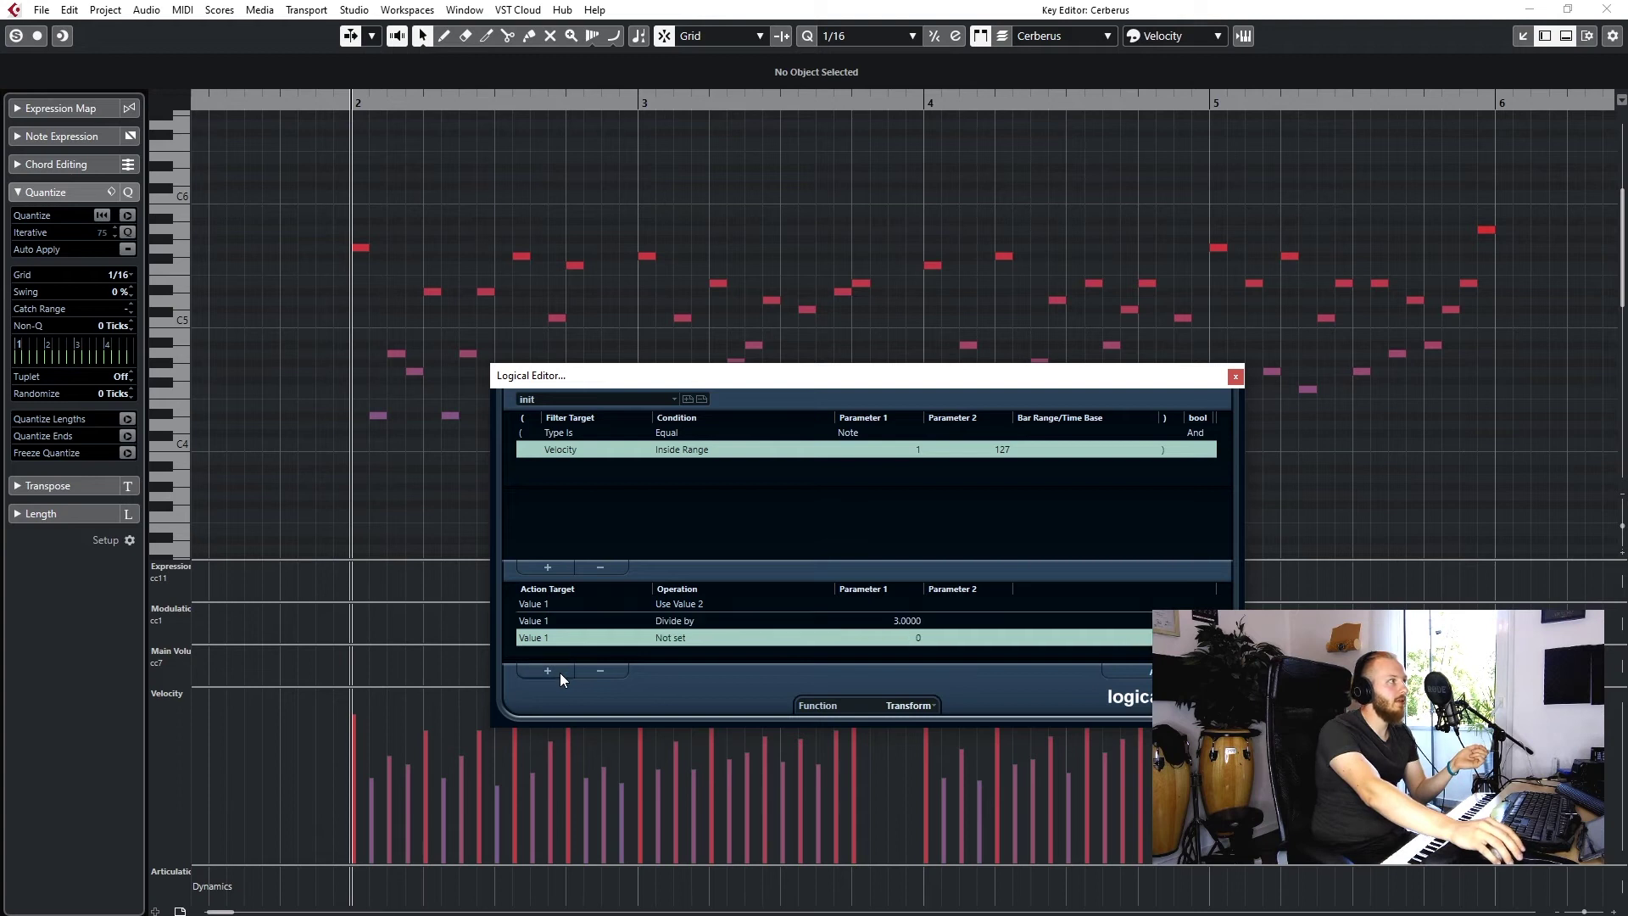
pyautogui.click(648, 637)
pyautogui.click(827, 656)
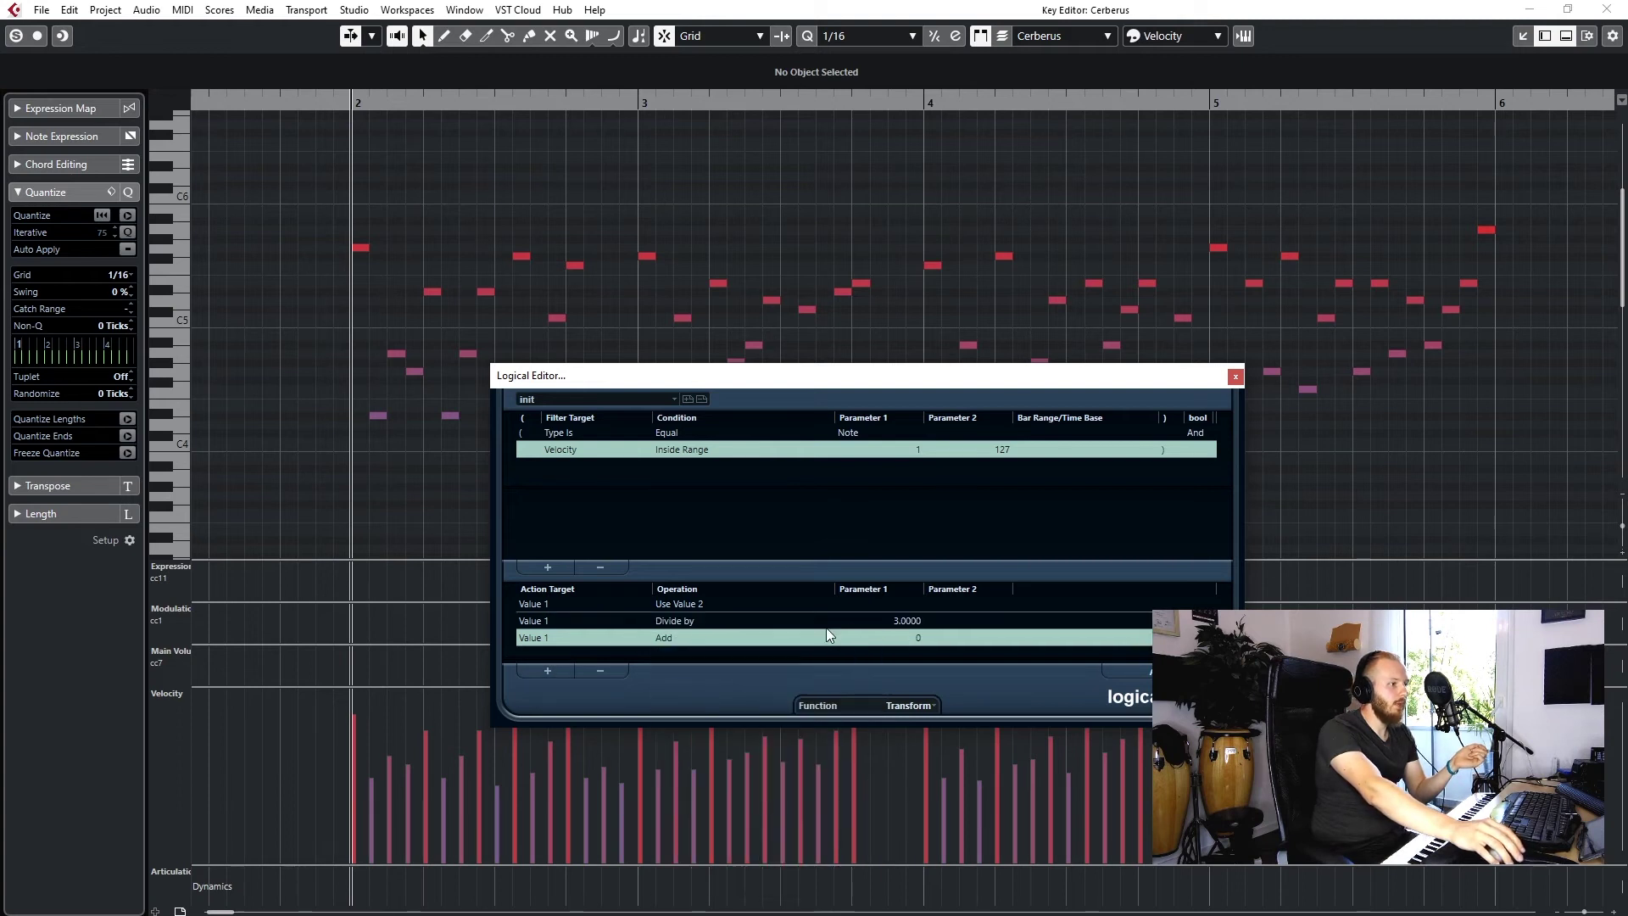
pyautogui.click(892, 636)
pyautogui.write('55')
pyautogui.press('Return')
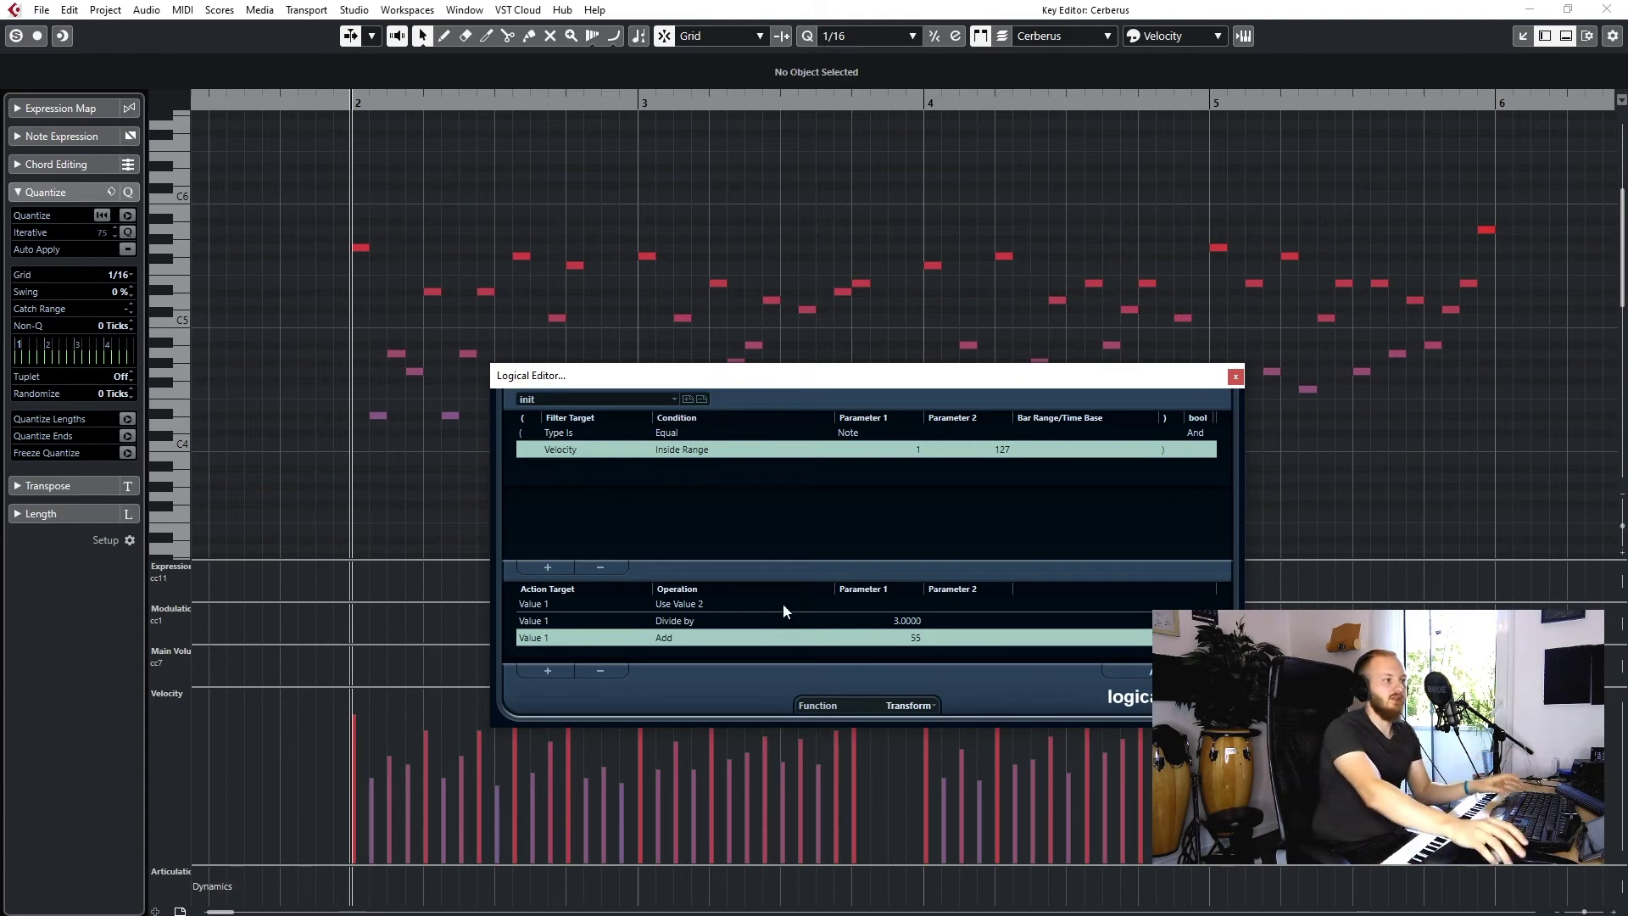
pyautogui.click(917, 639)
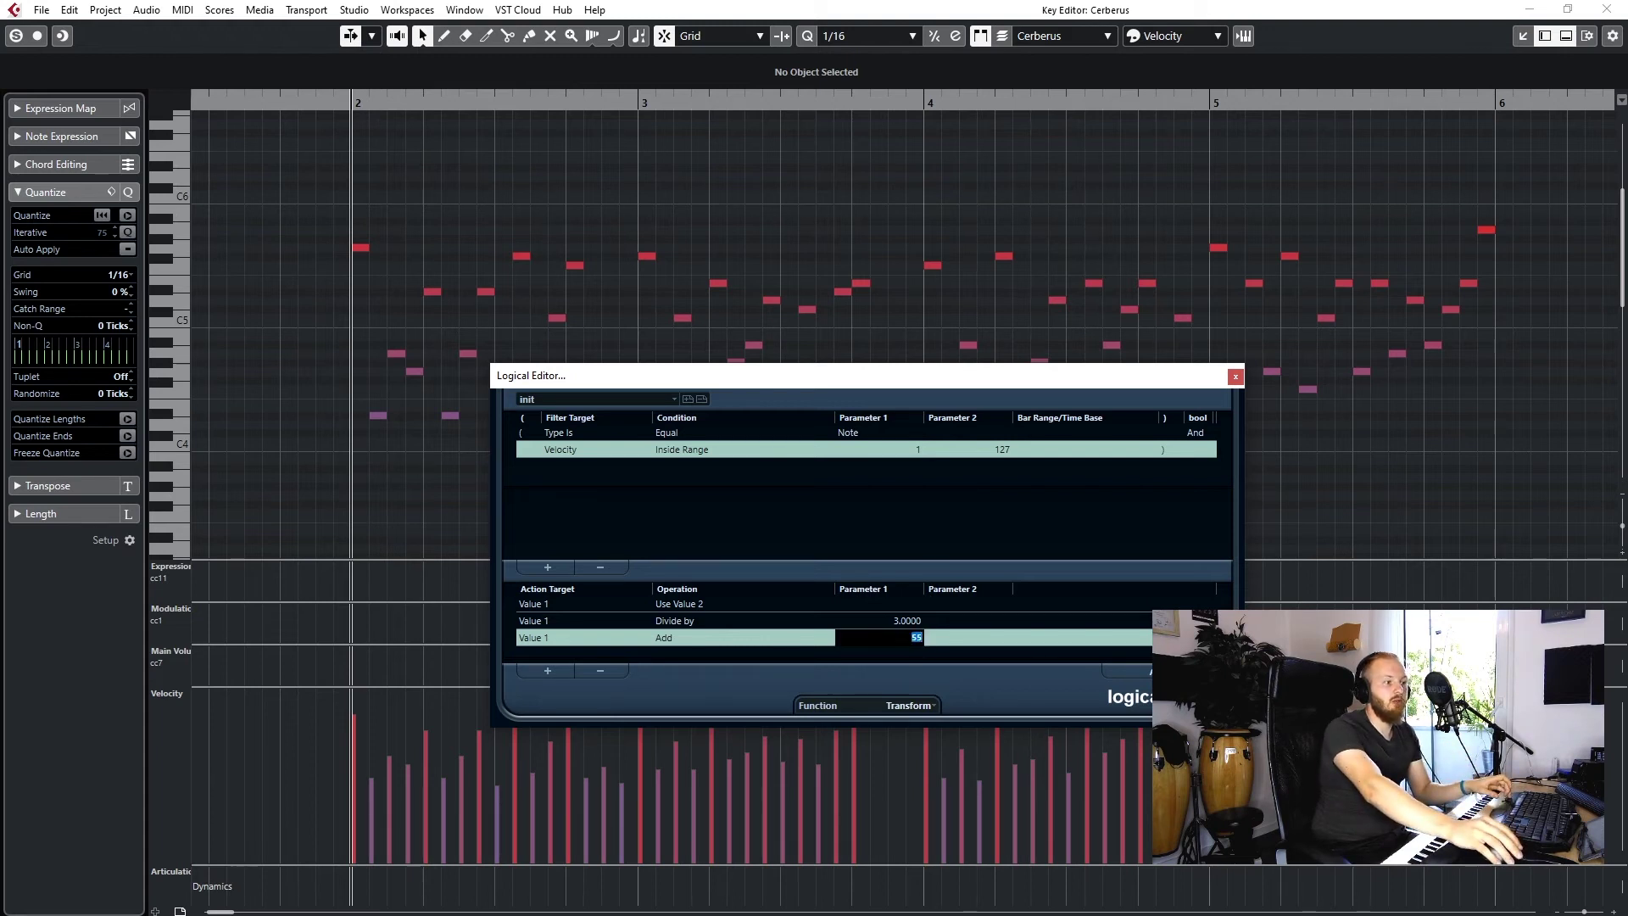
pyautogui.press('Return')
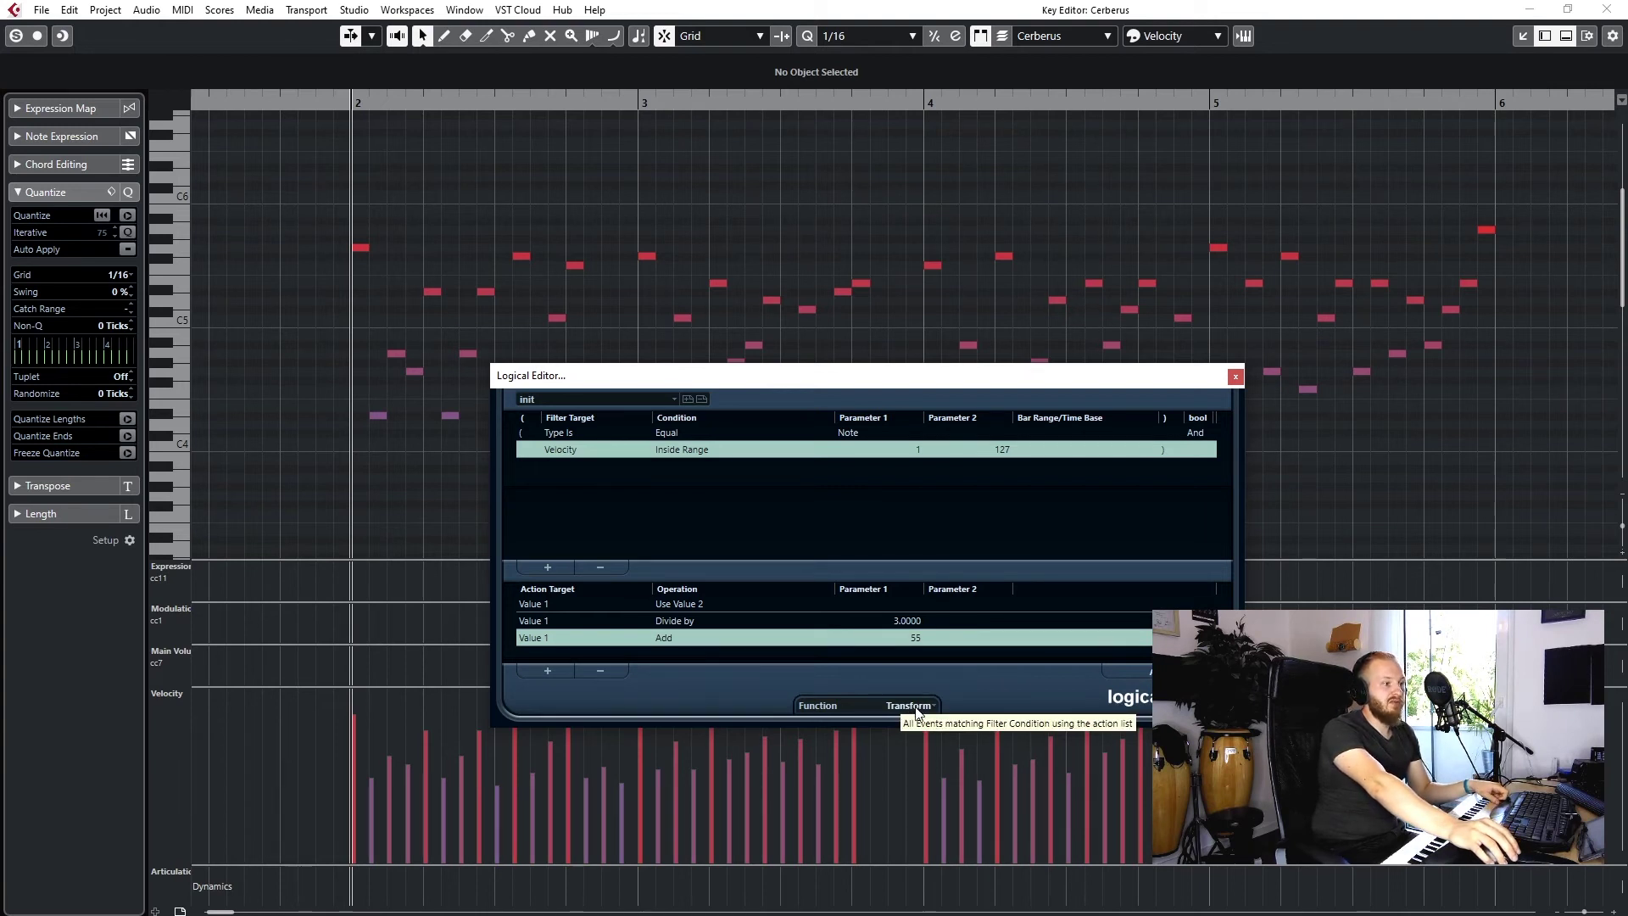
# Step: Transpose all notes down an octave, set the velocities to 114 on the first note, and remap the pitches from the velocities
pyautogui.hotkey('ctrl', 'a')
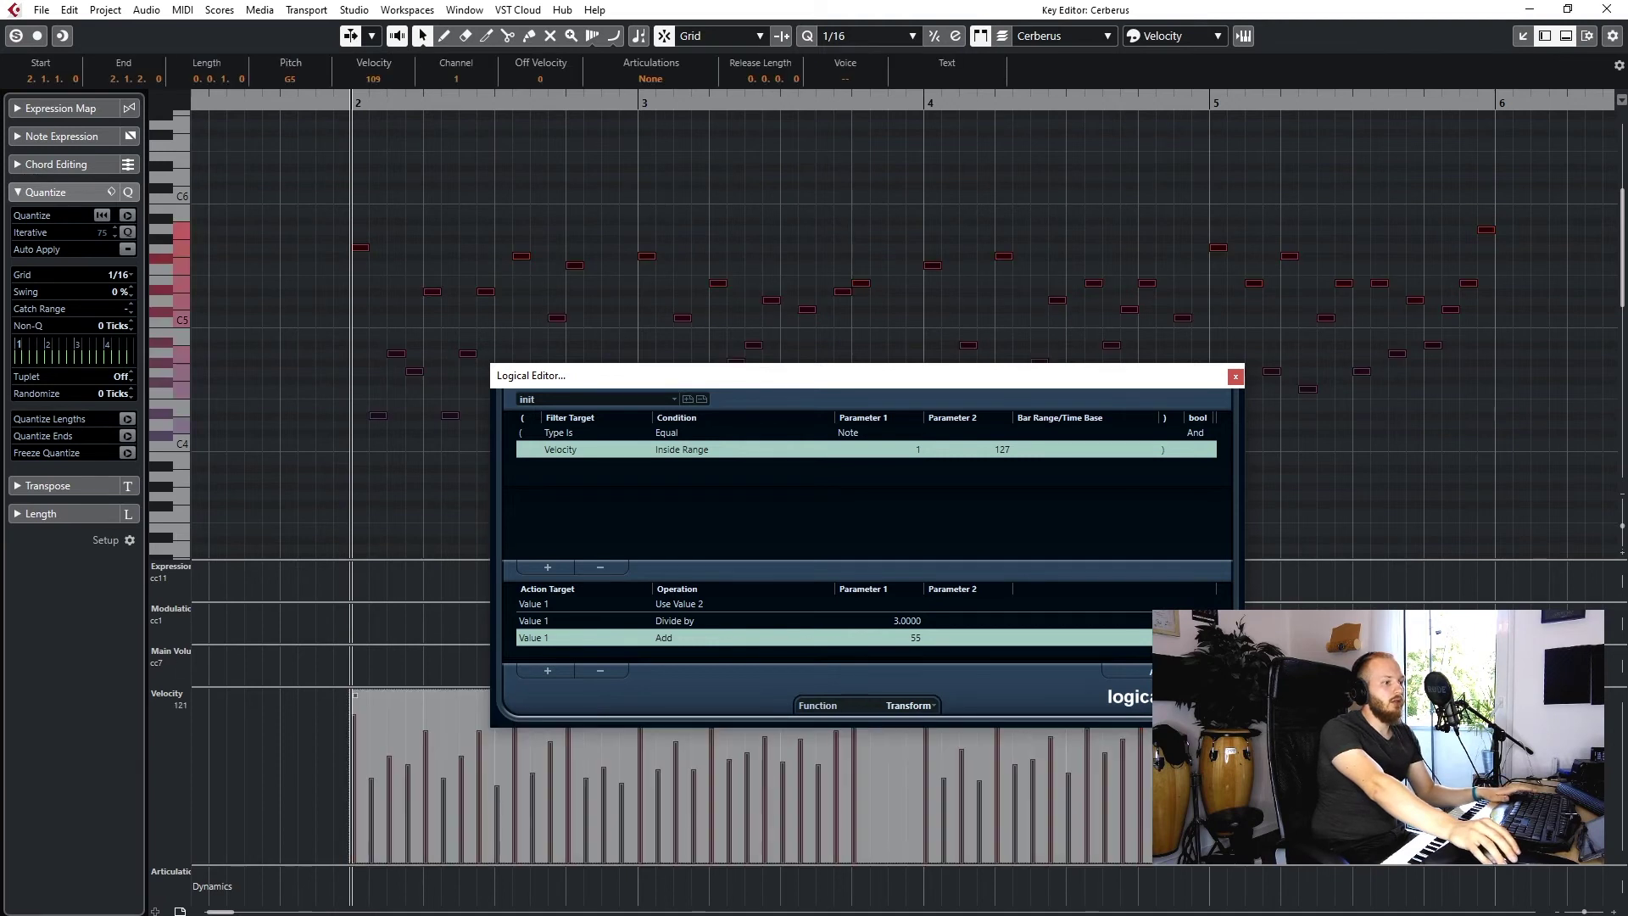
pyautogui.scroll(-10, 374, 78)
pyautogui.hotkey('shift', 'Down')
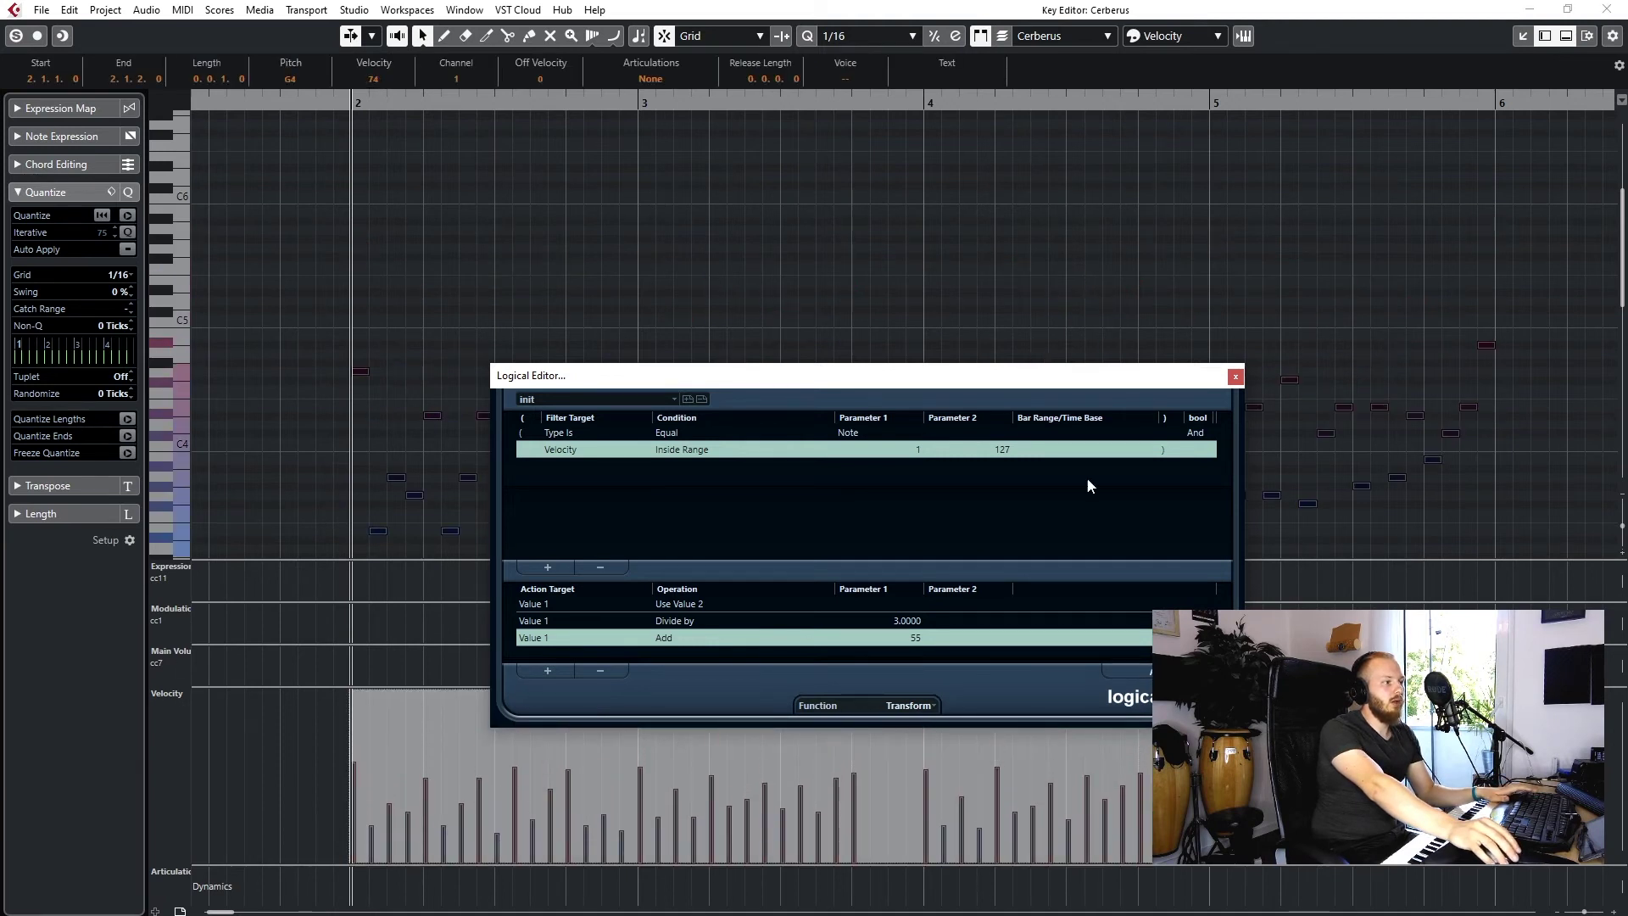
pyautogui.press('Return')
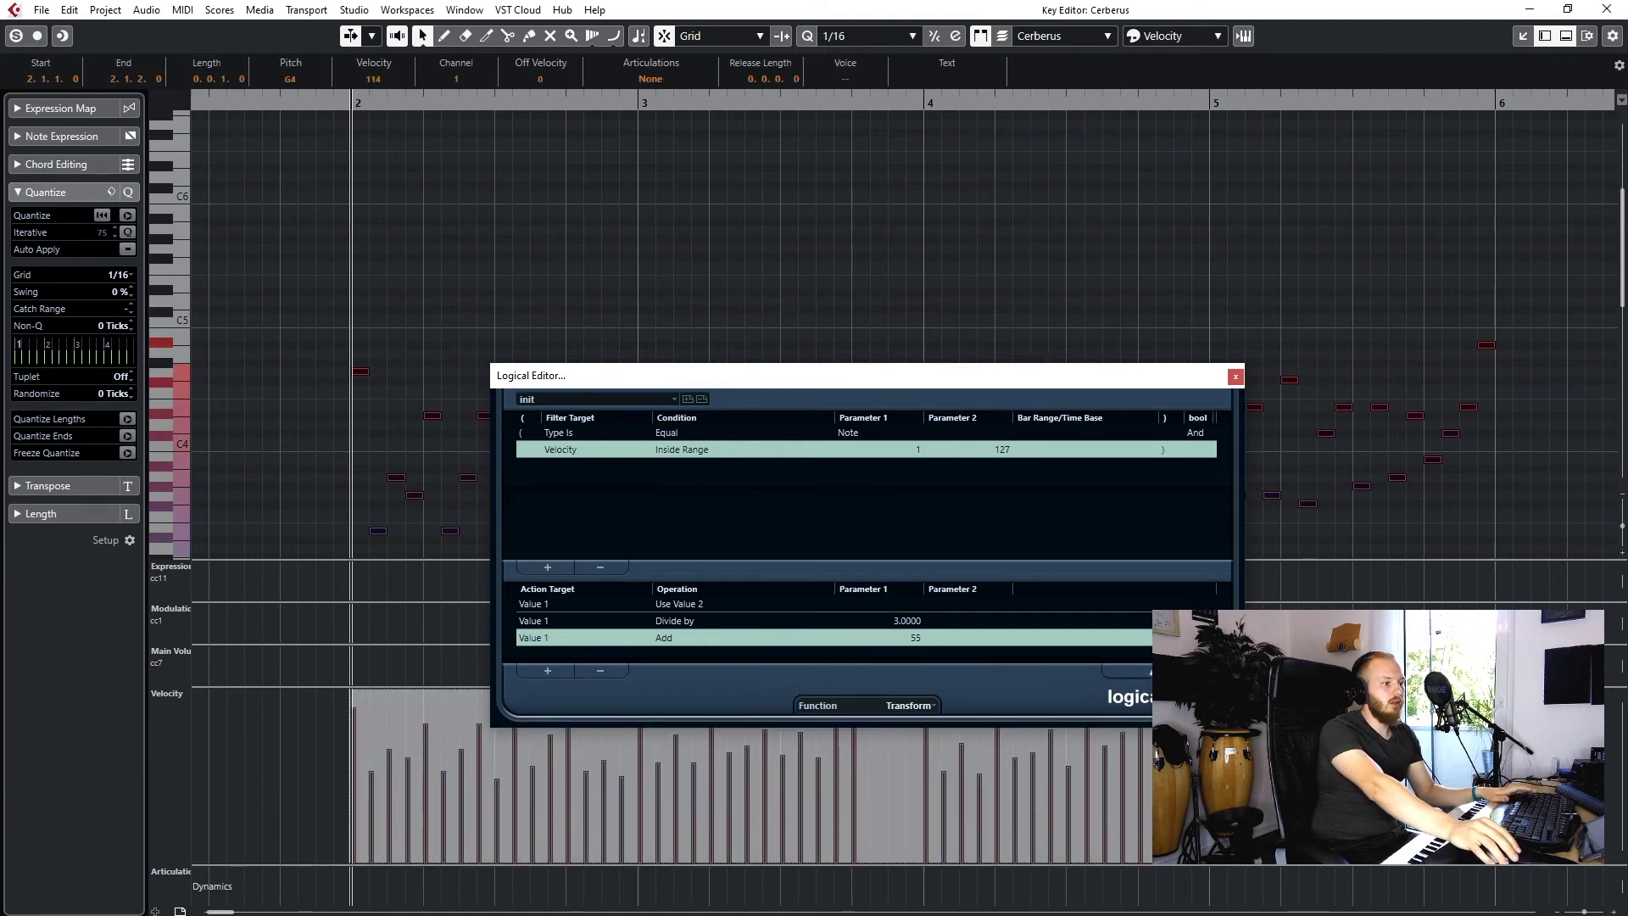
pyautogui.hotkey('shift', 'Up')
pyautogui.moveTo(803, 381); pyautogui.dragTo(823, 388)
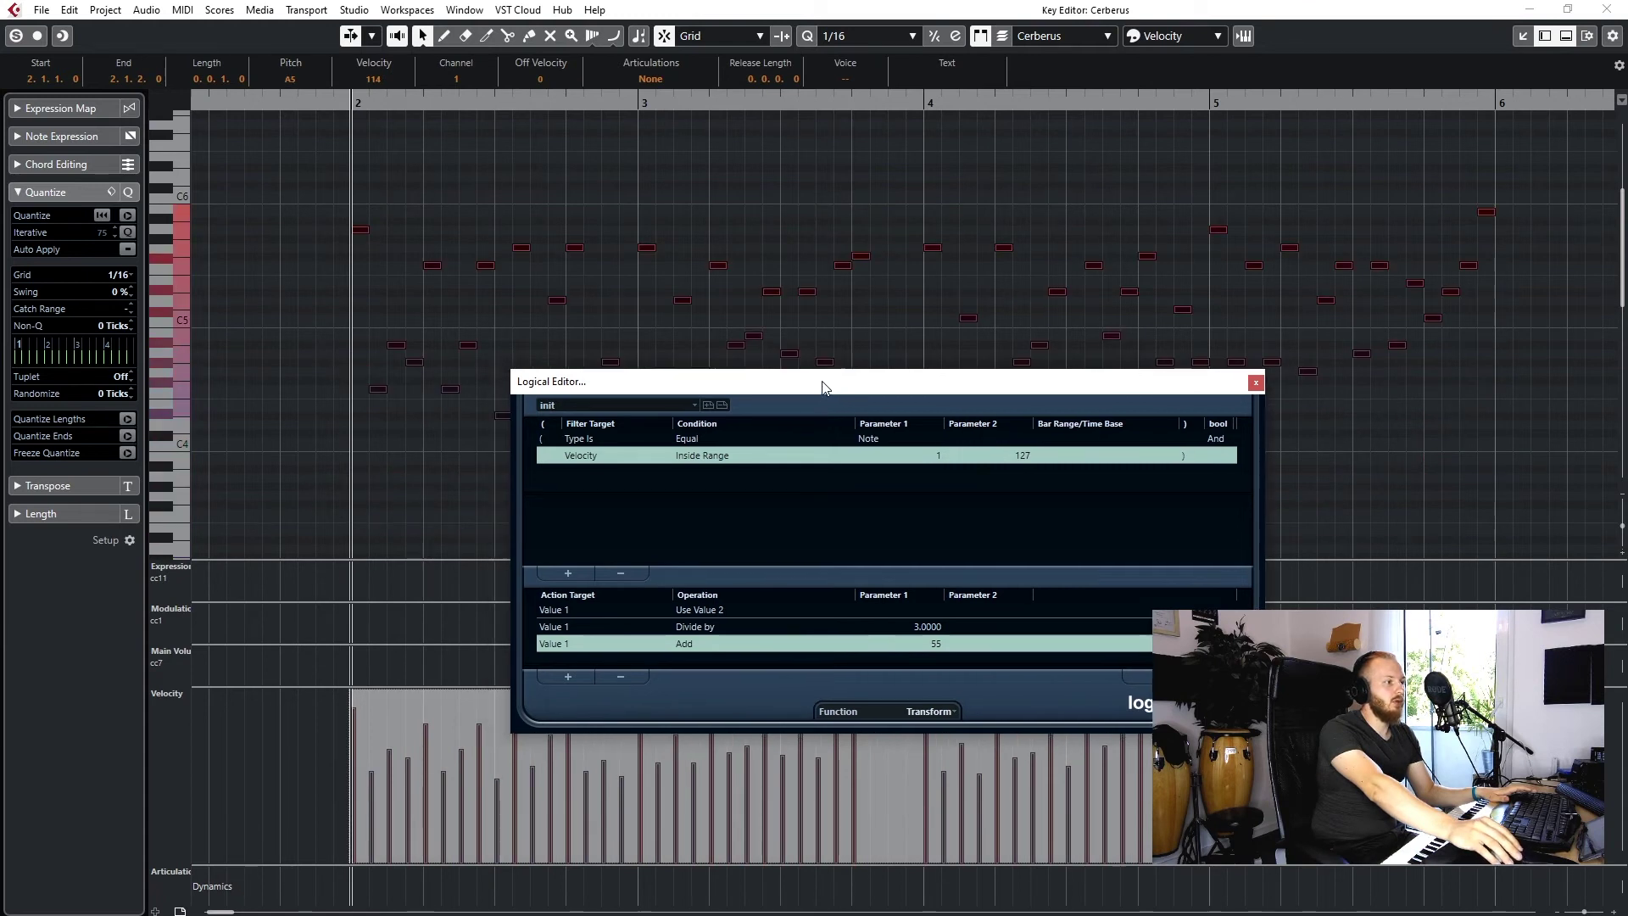
# Step: Save the Logical Editor setup as a preset named JXL, close the editor, and deselect the notes
pyautogui.click(708, 405)
pyautogui.write('JXL')
pyautogui.click(1113, 541)
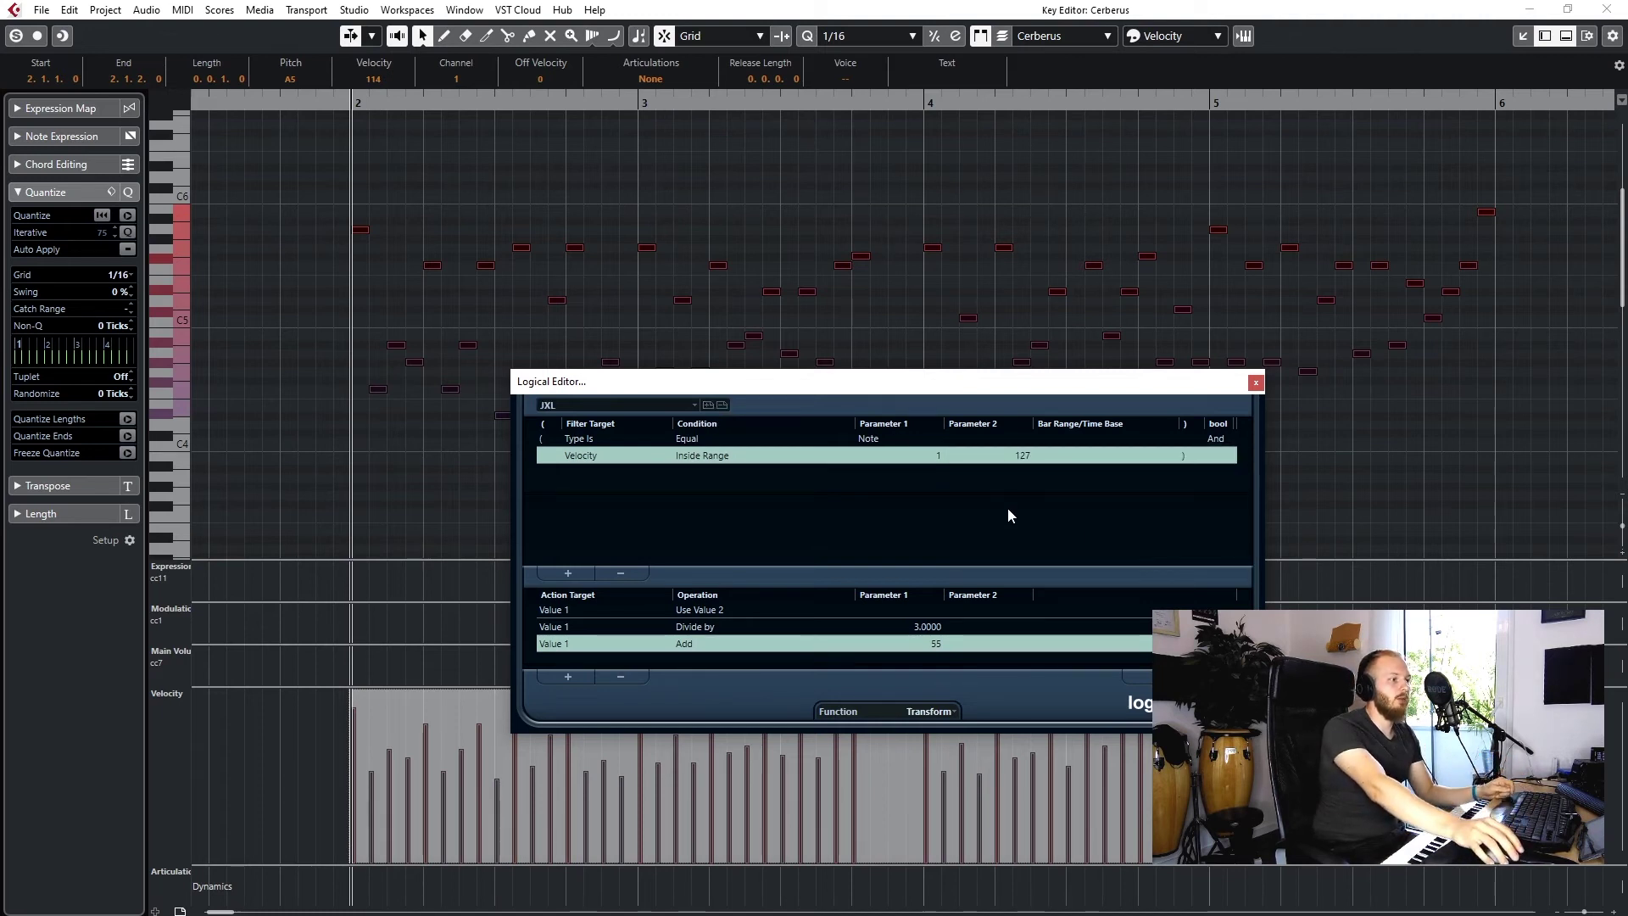
pyautogui.click(1256, 383)
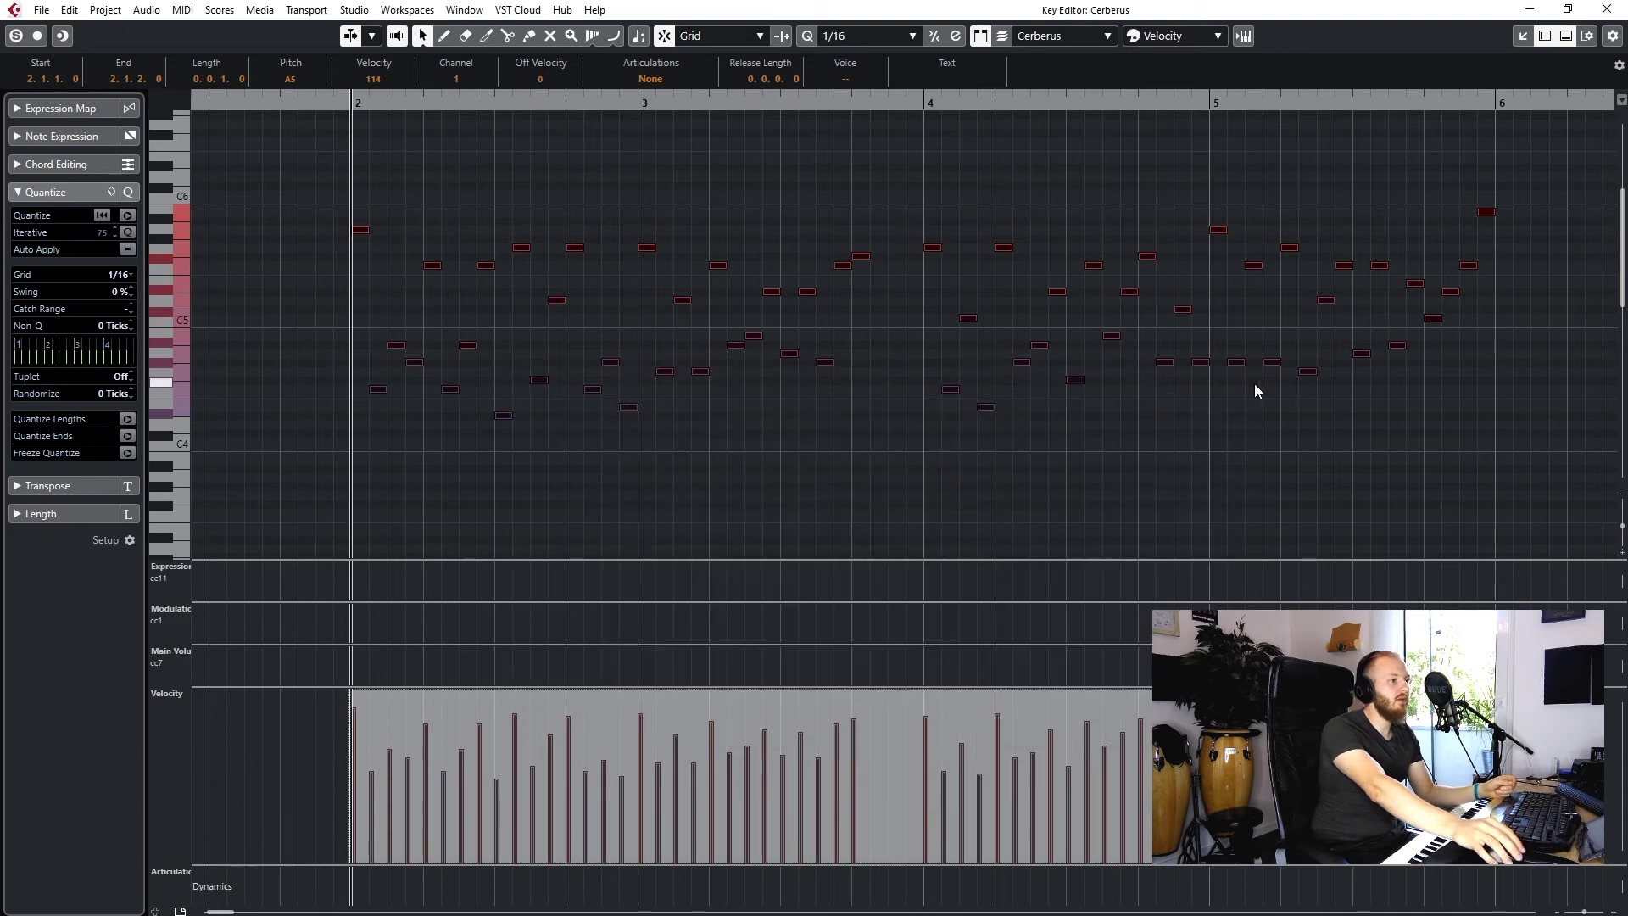
pyautogui.click(1204, 458)
# Step: Create a new macro named JXL in the key commands settings
pyautogui.click(146, 12)
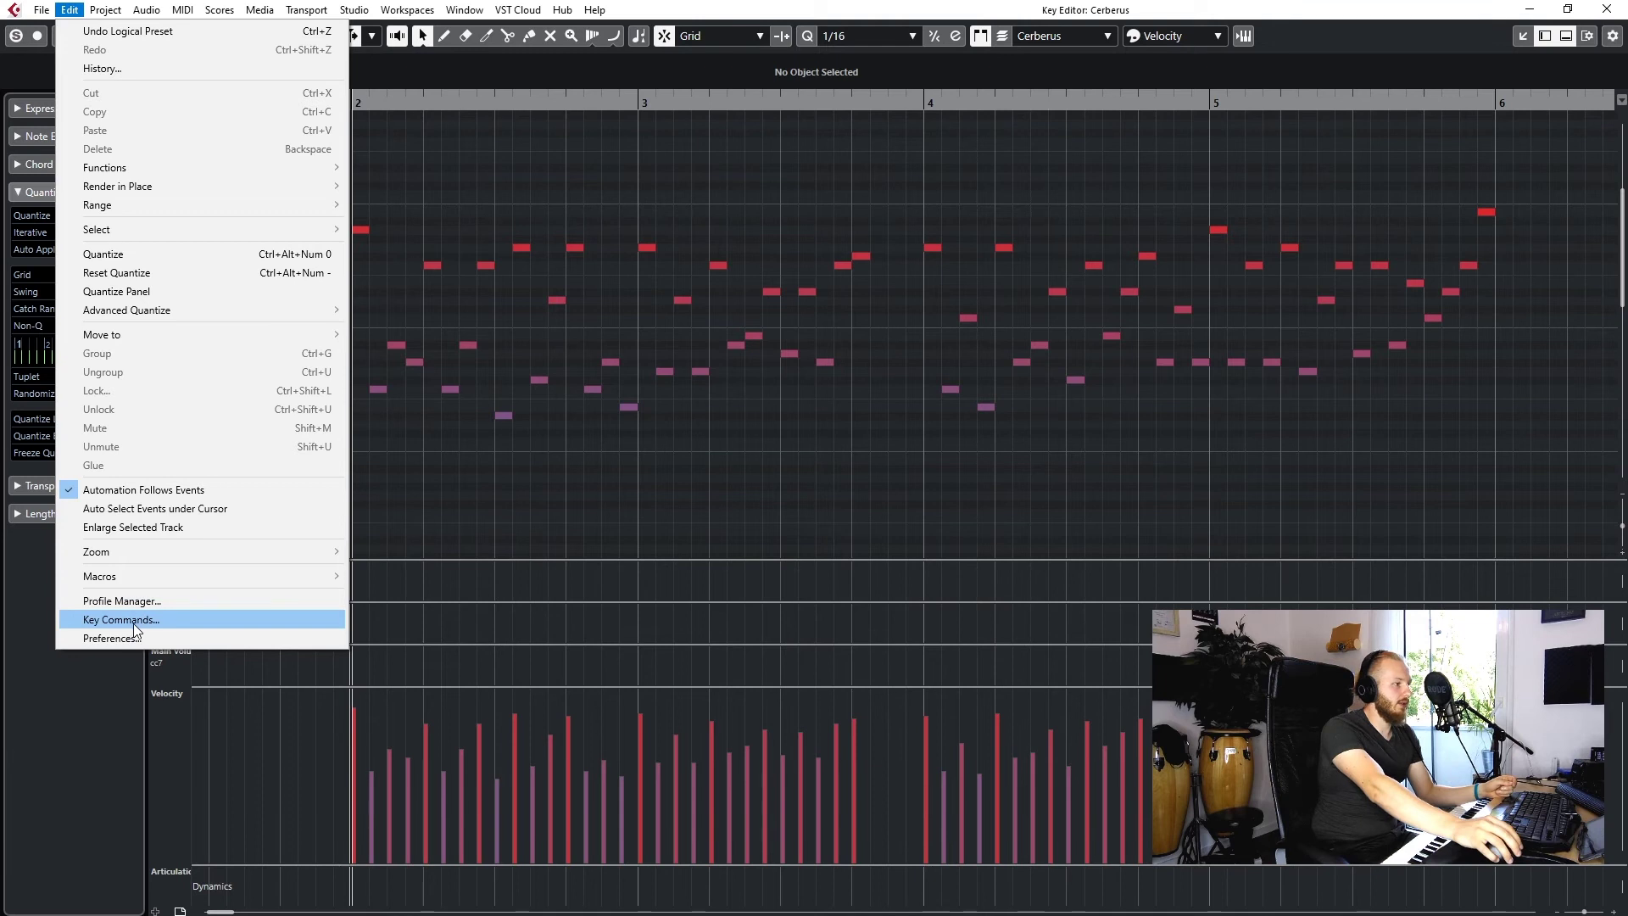
pyautogui.click(125, 621)
pyautogui.moveTo(622, 121); pyautogui.dragTo(669, 126)
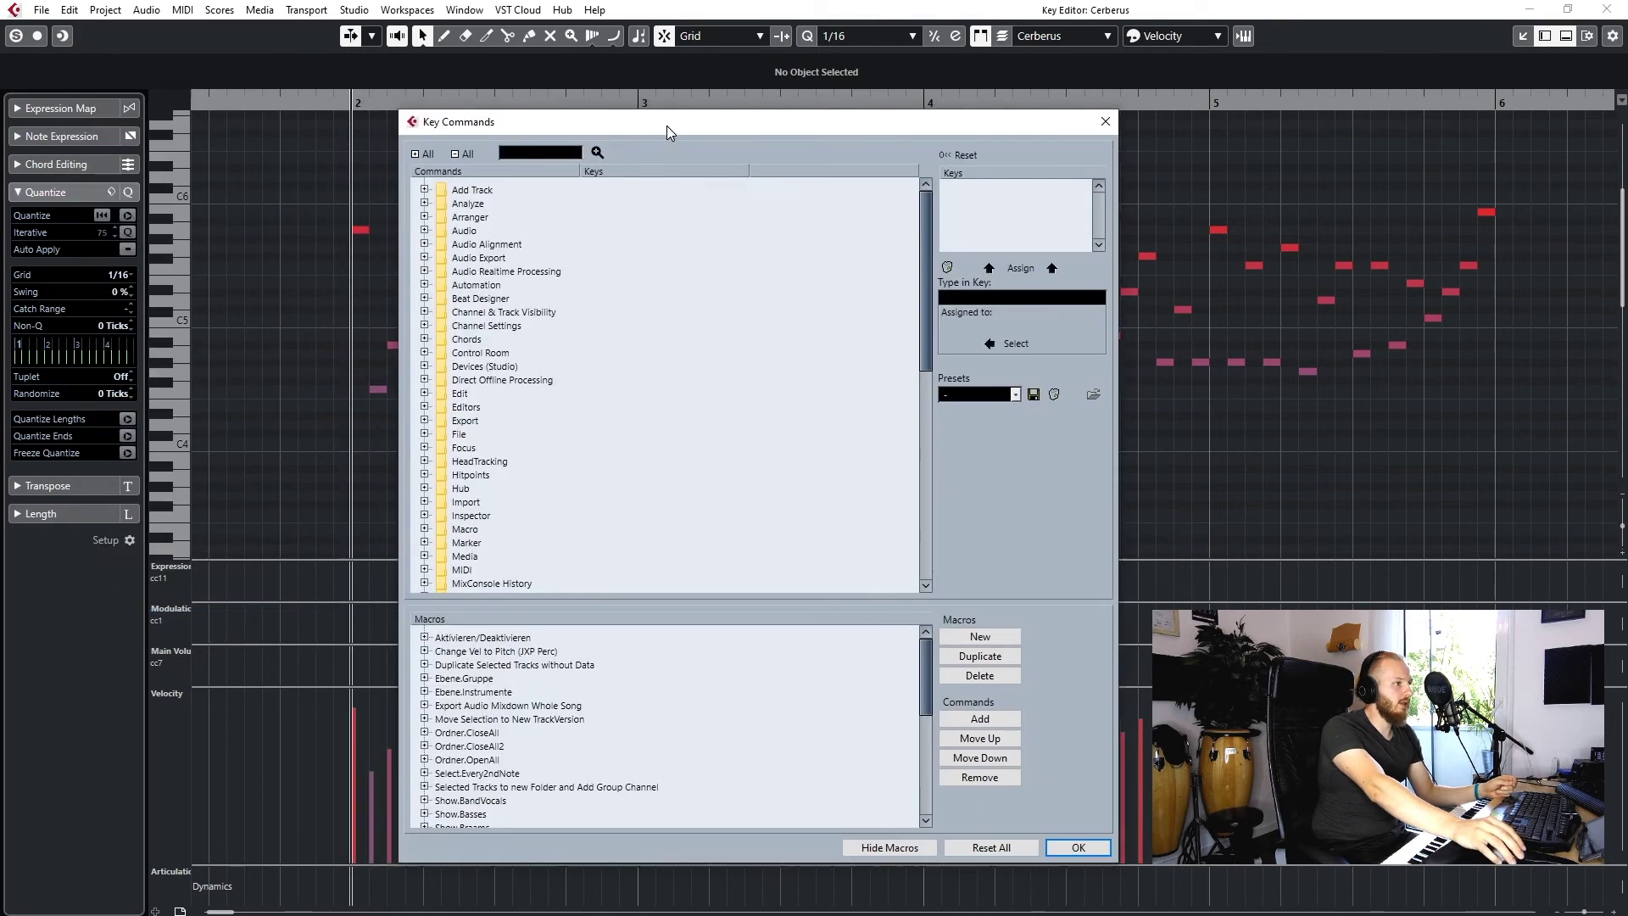
pyautogui.click(981, 637)
pyautogui.write('JXL')
pyautogui.press('Return')
# Step: Search the commands for jxl, select the JXL process logical preset, and add it to the JXL macro
pyautogui.click(539, 154)
pyautogui.write('jxl')
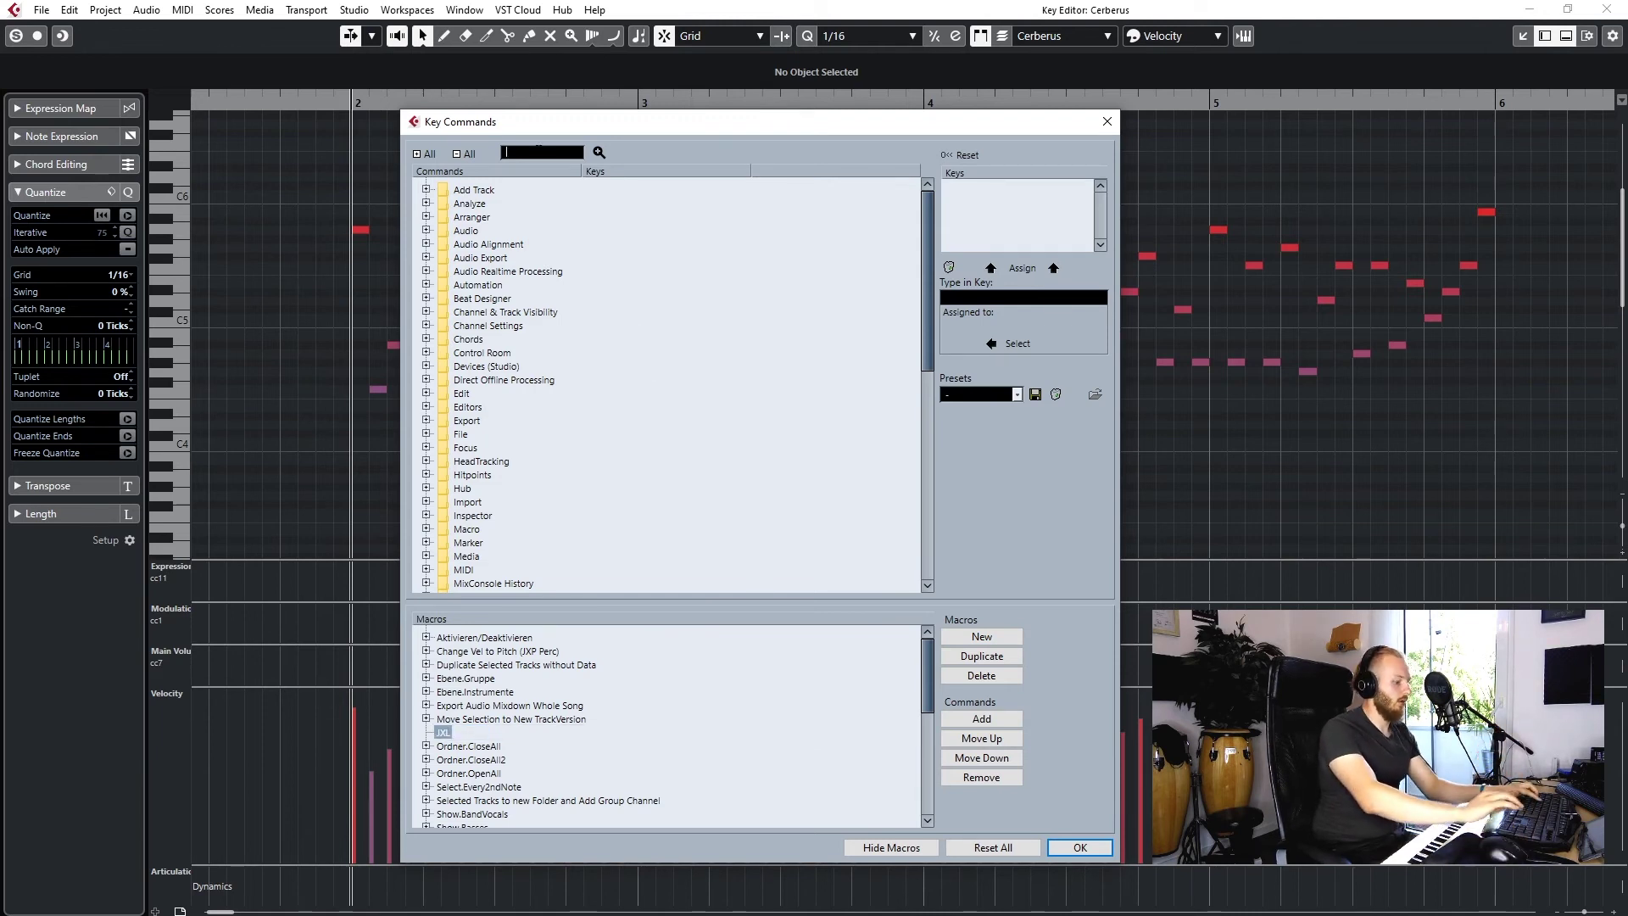
pyautogui.press('Return')
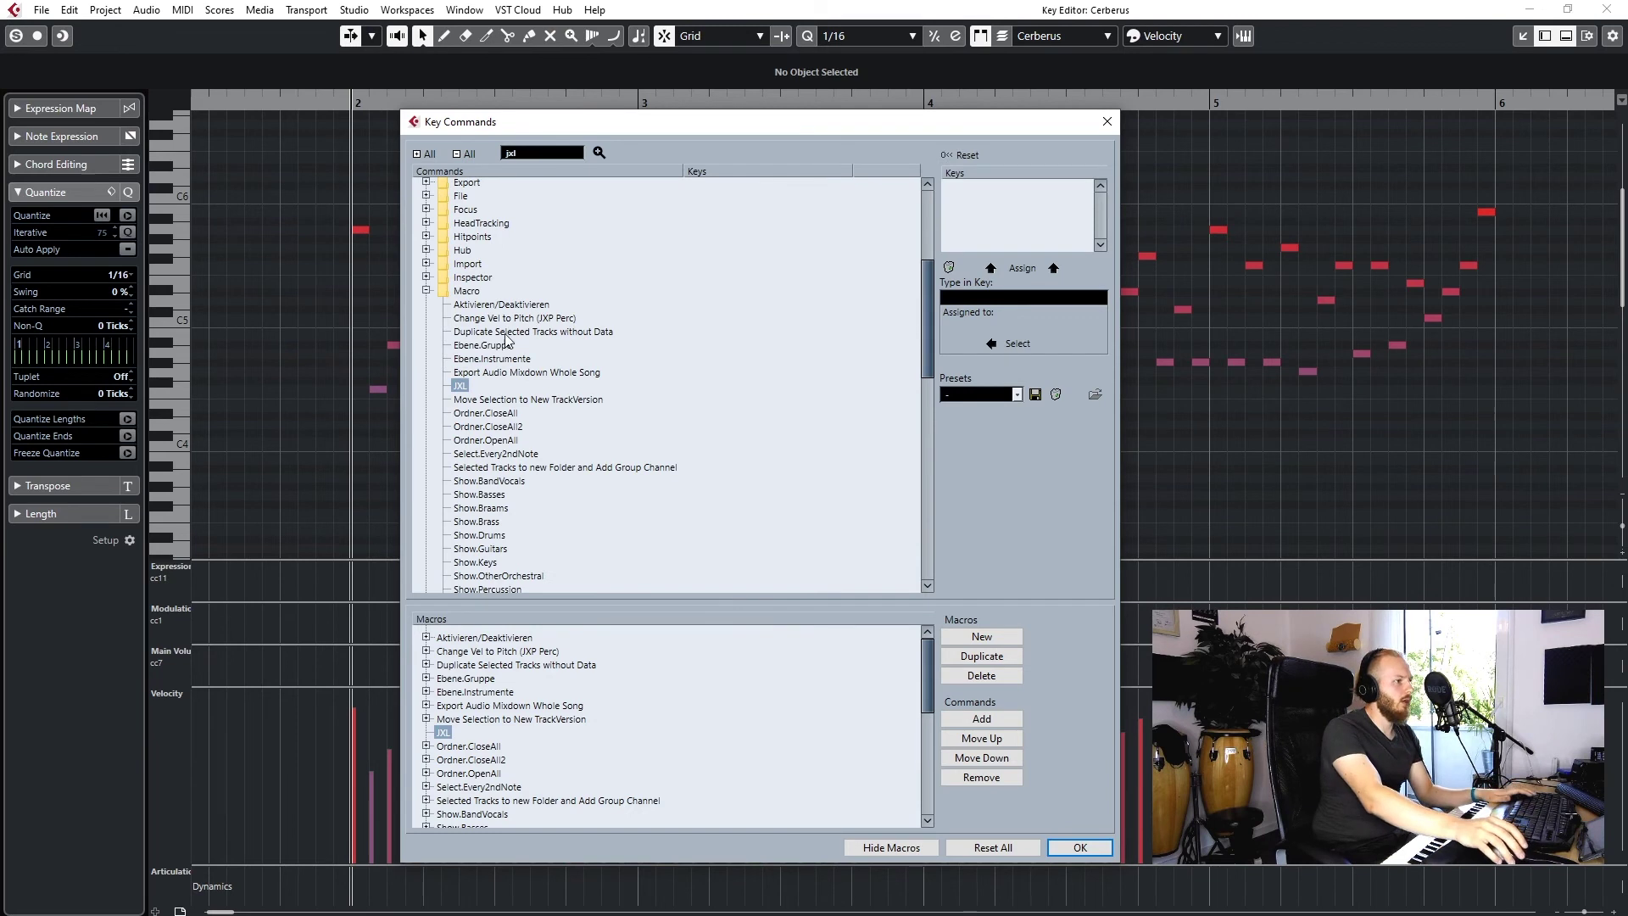
pyautogui.click(604, 154)
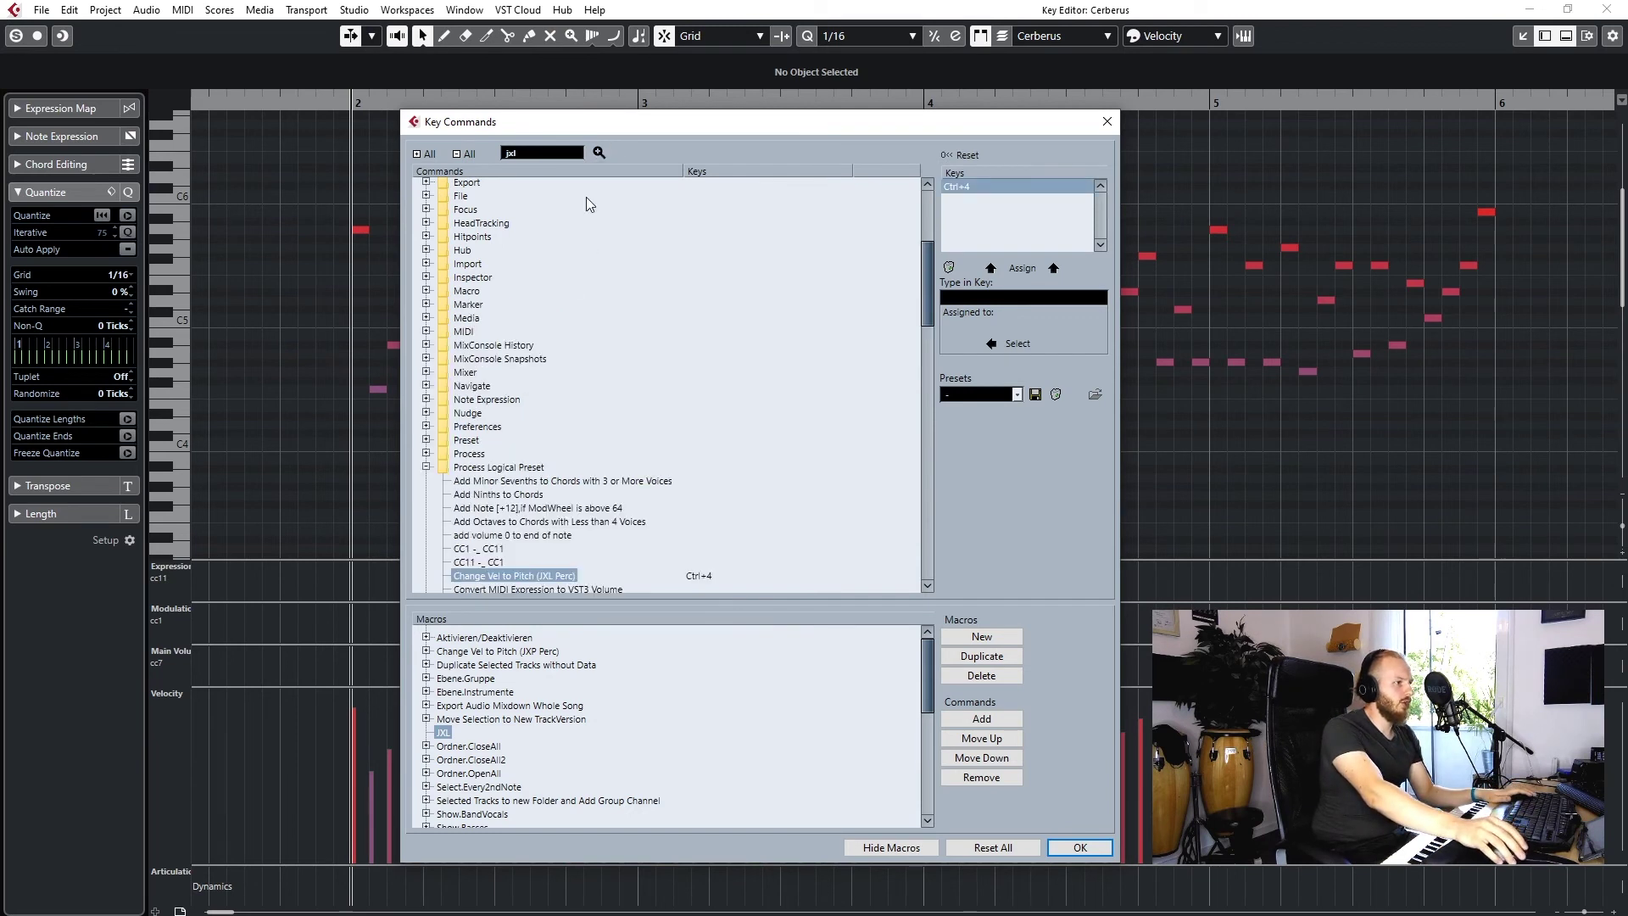
pyautogui.click(600, 153)
pyautogui.click(599, 153)
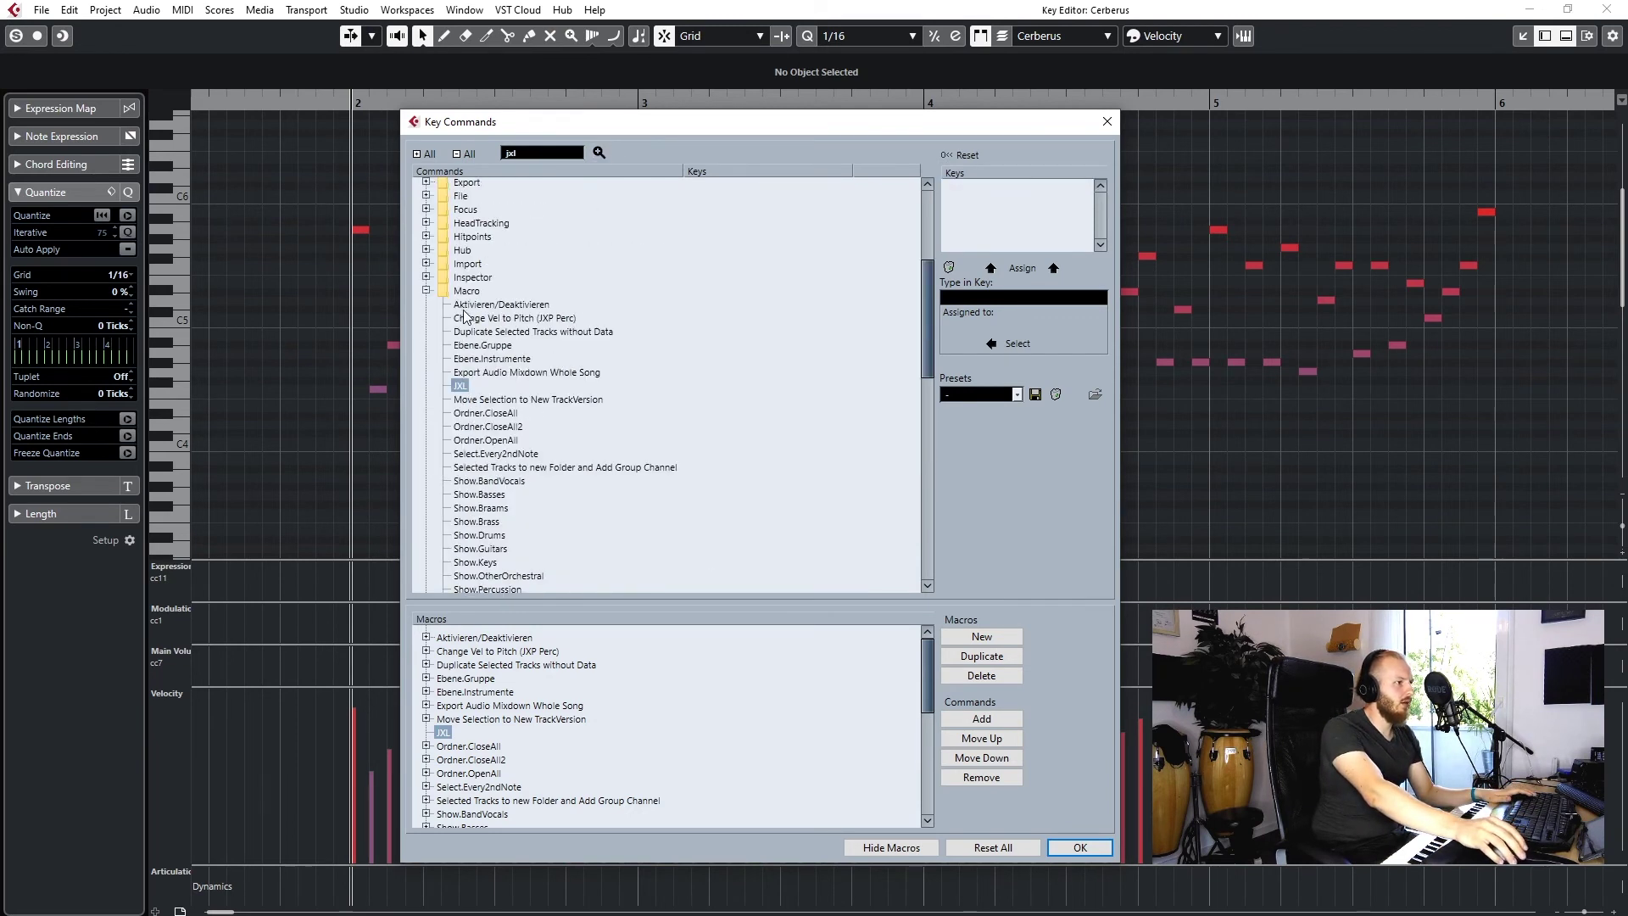
pyautogui.click(599, 153)
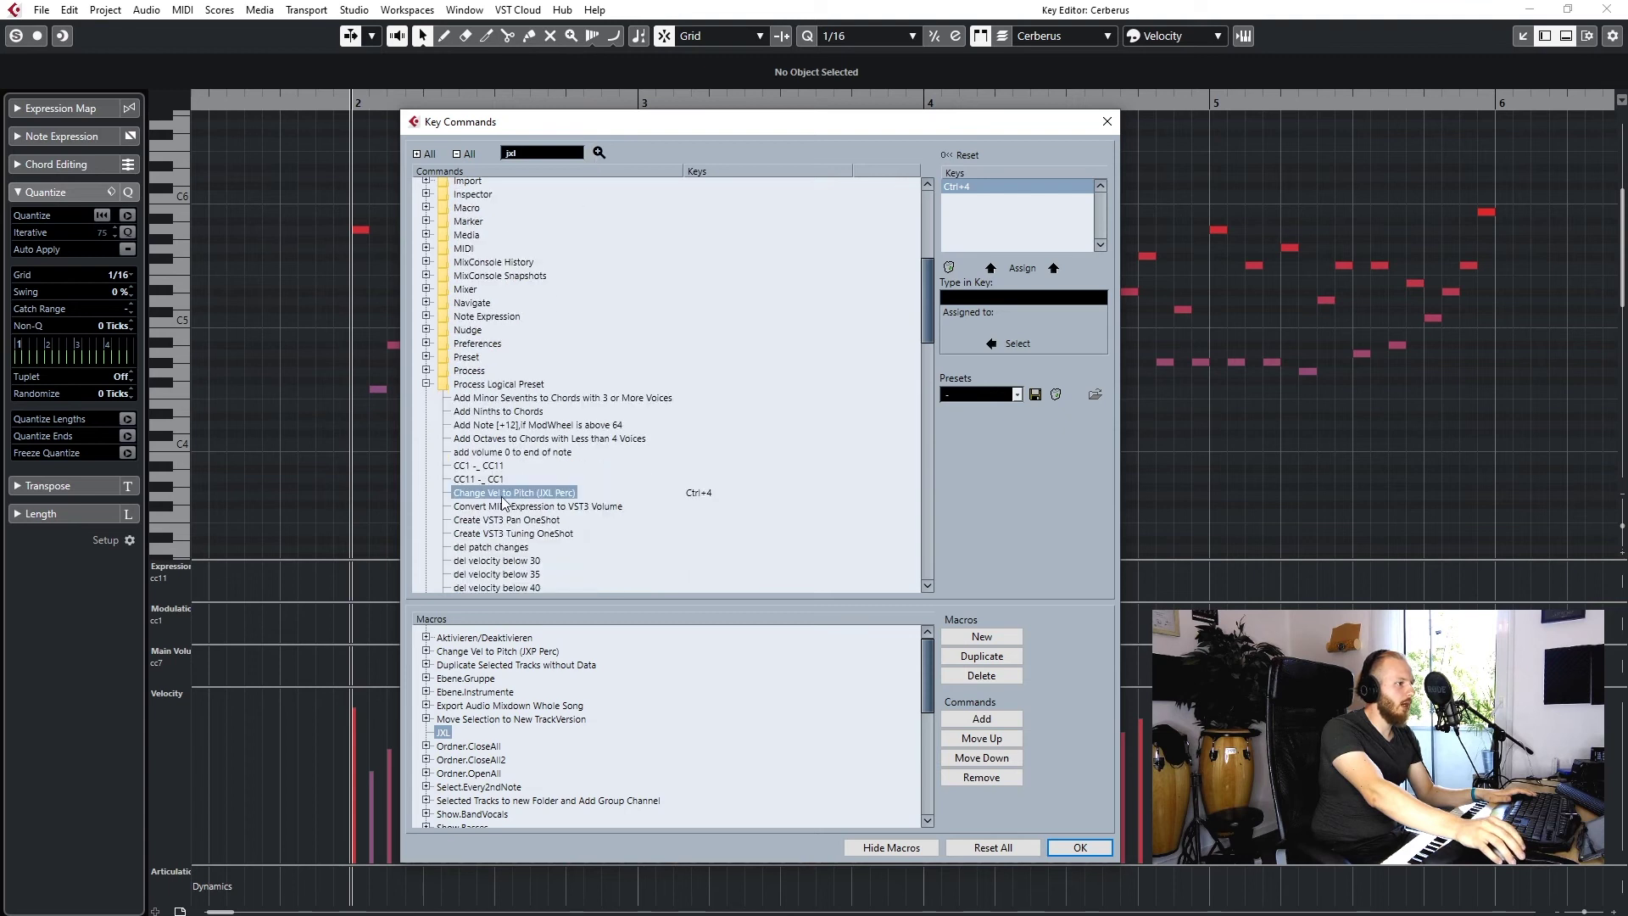
pyautogui.scroll(-3, 521, 402)
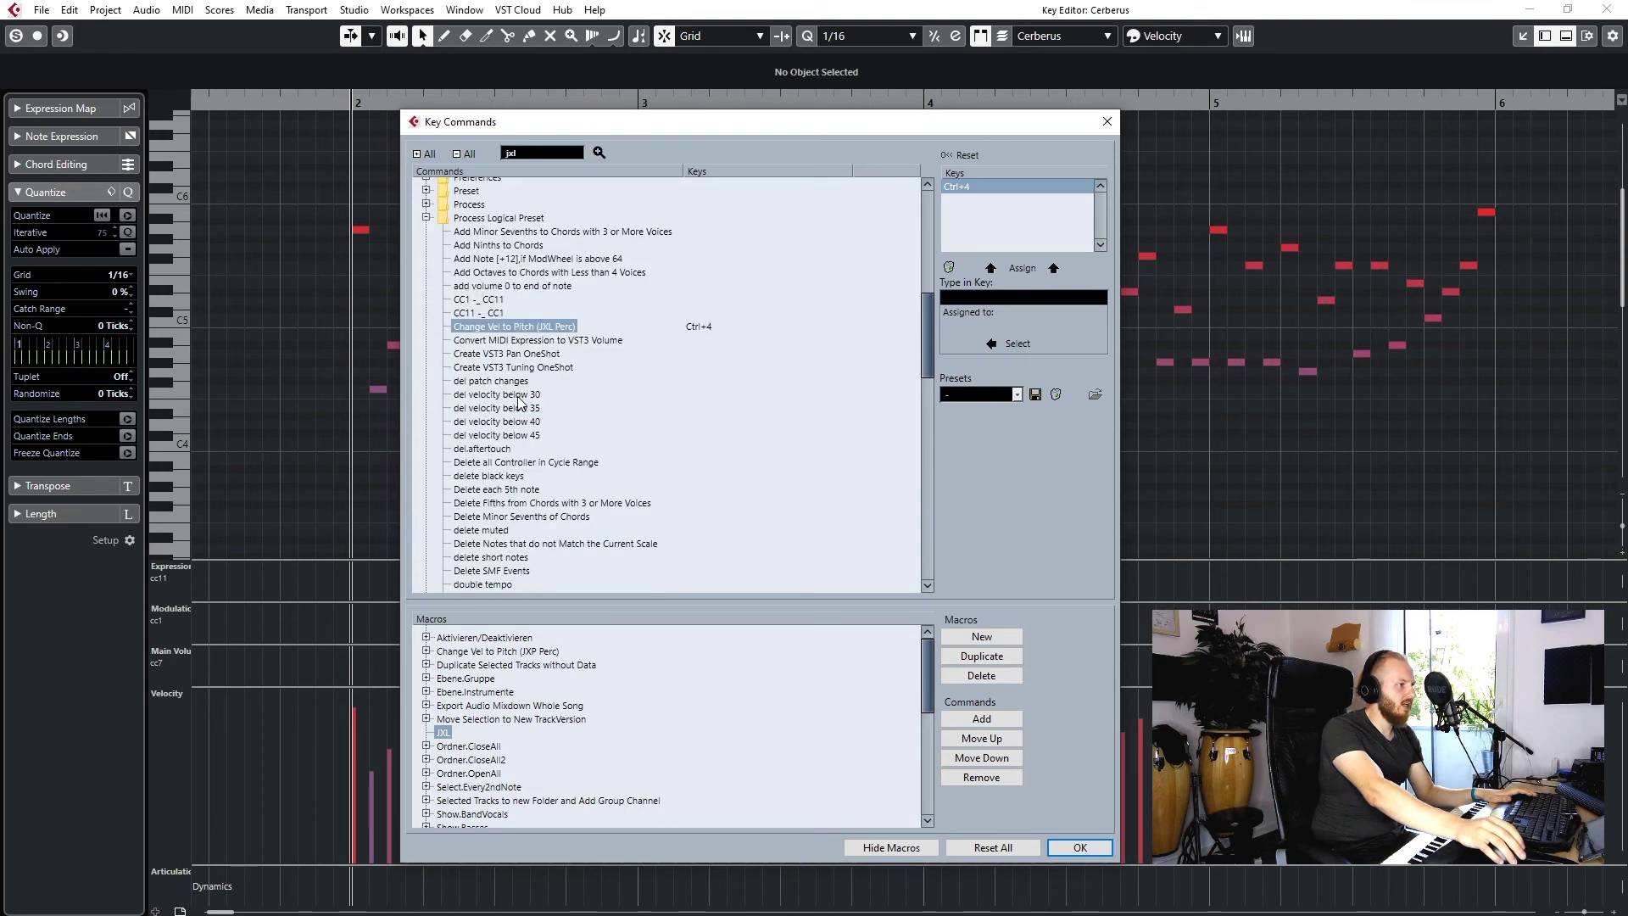
pyautogui.scroll(1, 492, 239)
pyautogui.scroll(-3, 530, 255)
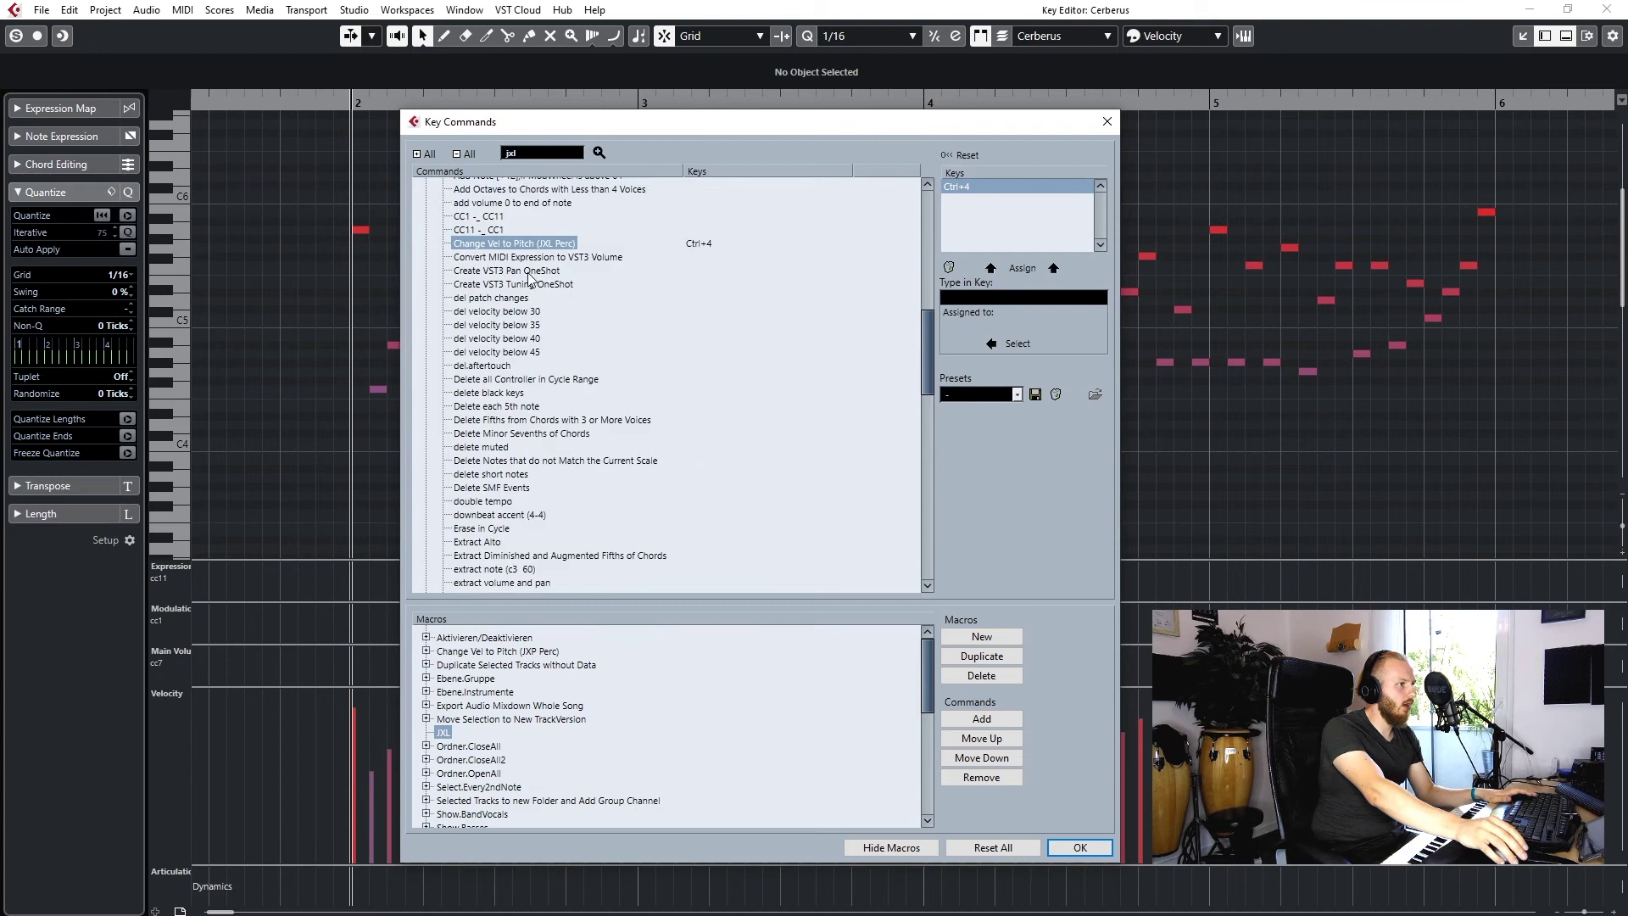
pyautogui.click(461, 525)
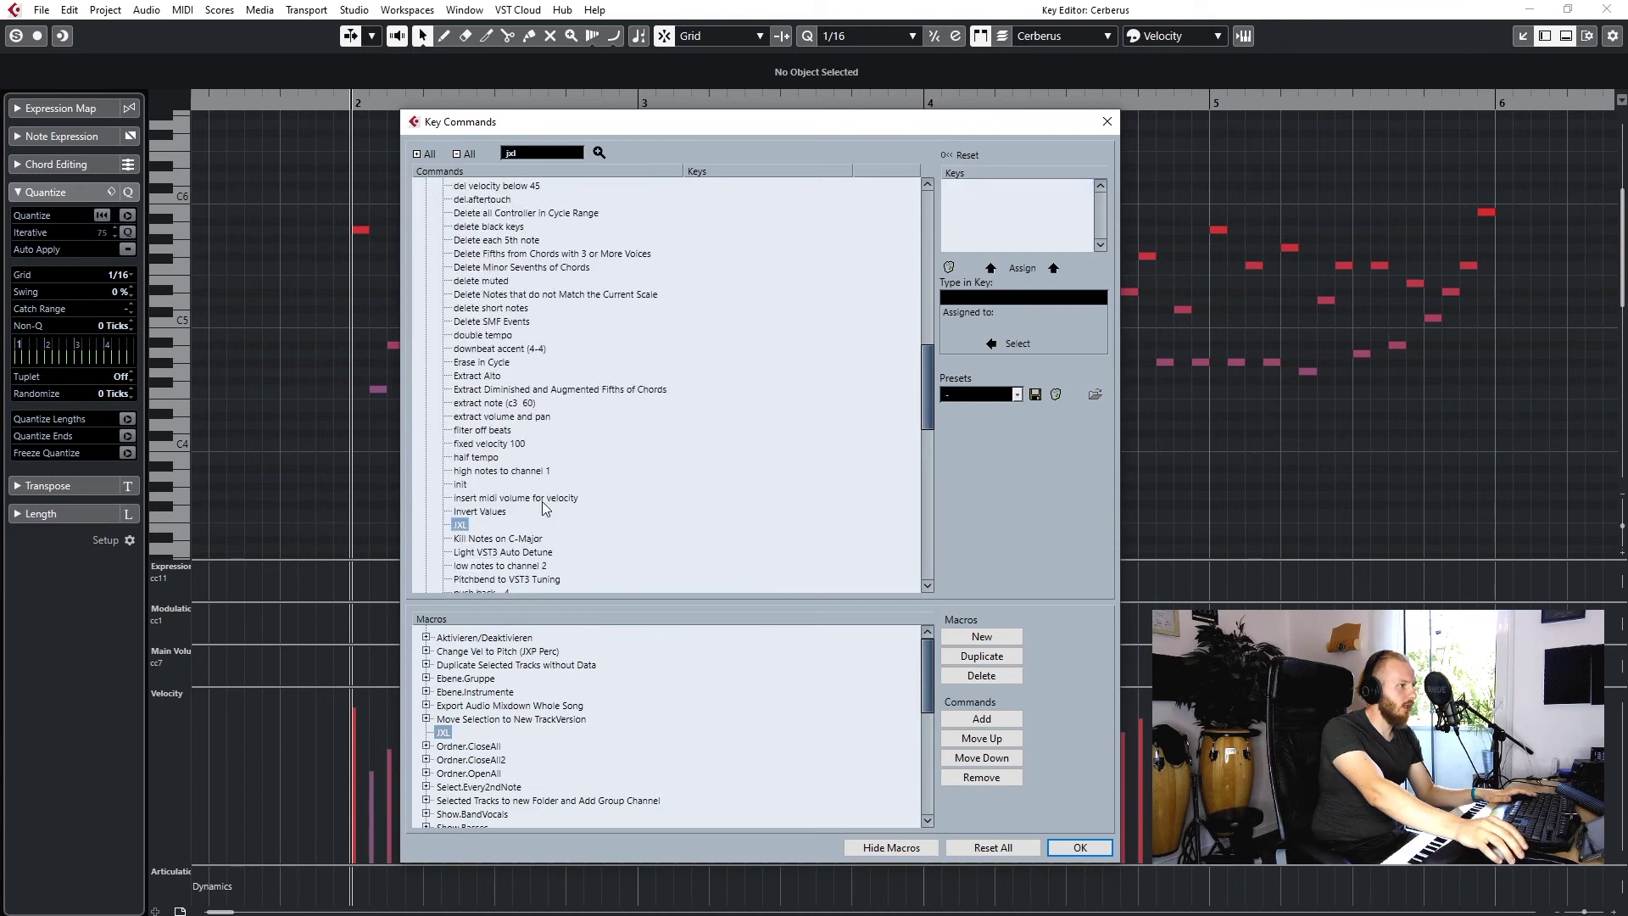
pyautogui.scroll(-1, 501, 483)
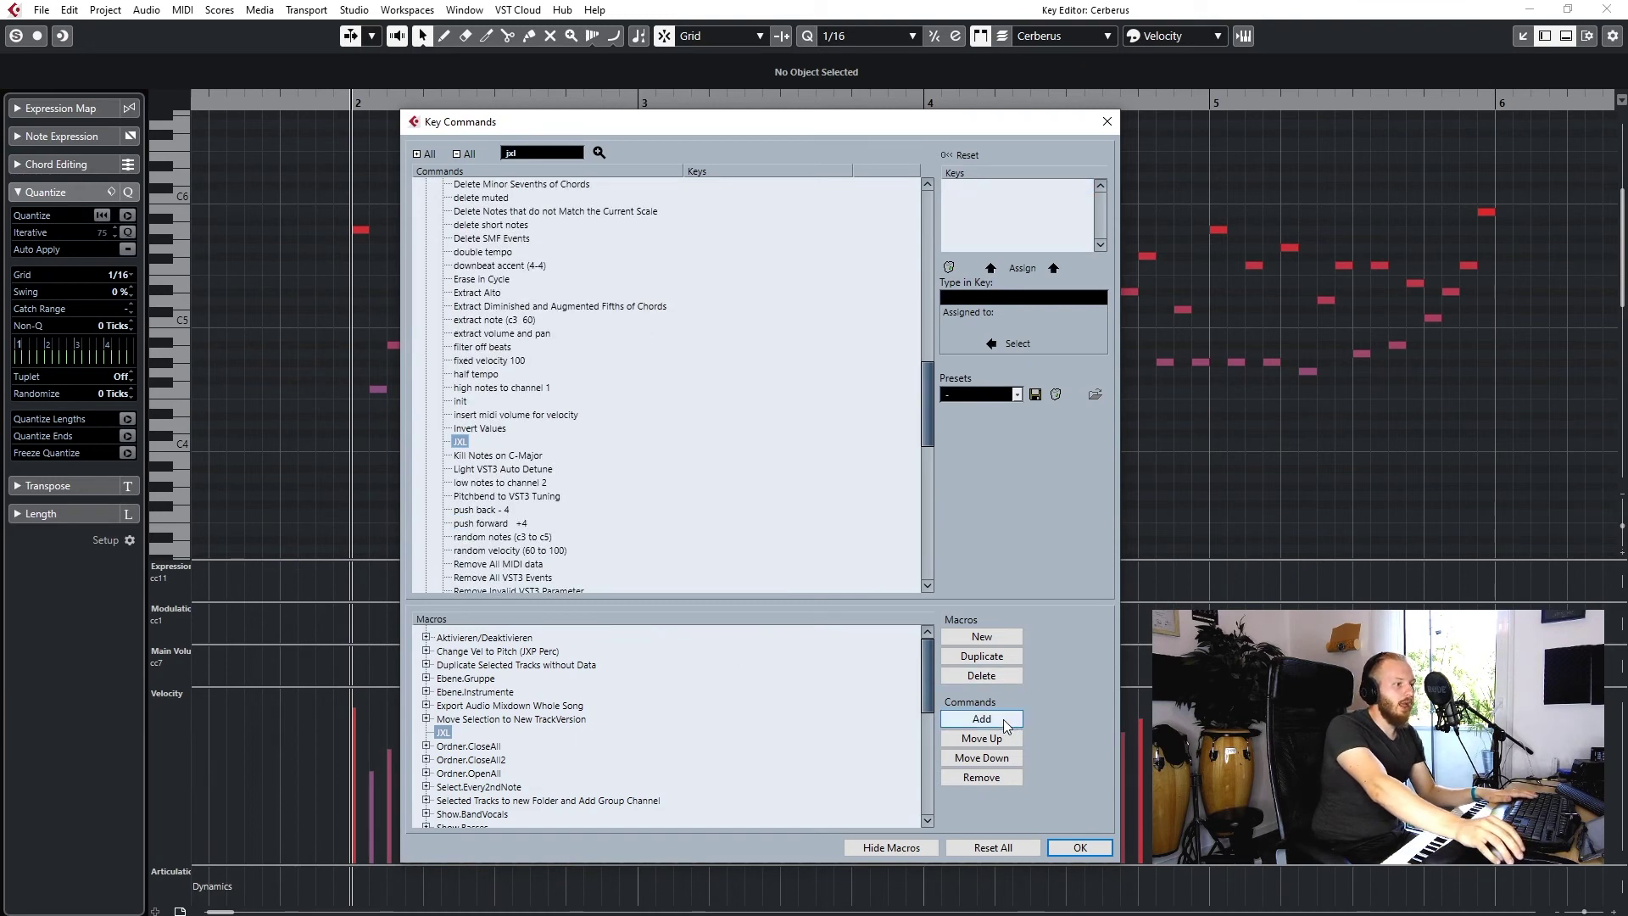
pyautogui.click(984, 720)
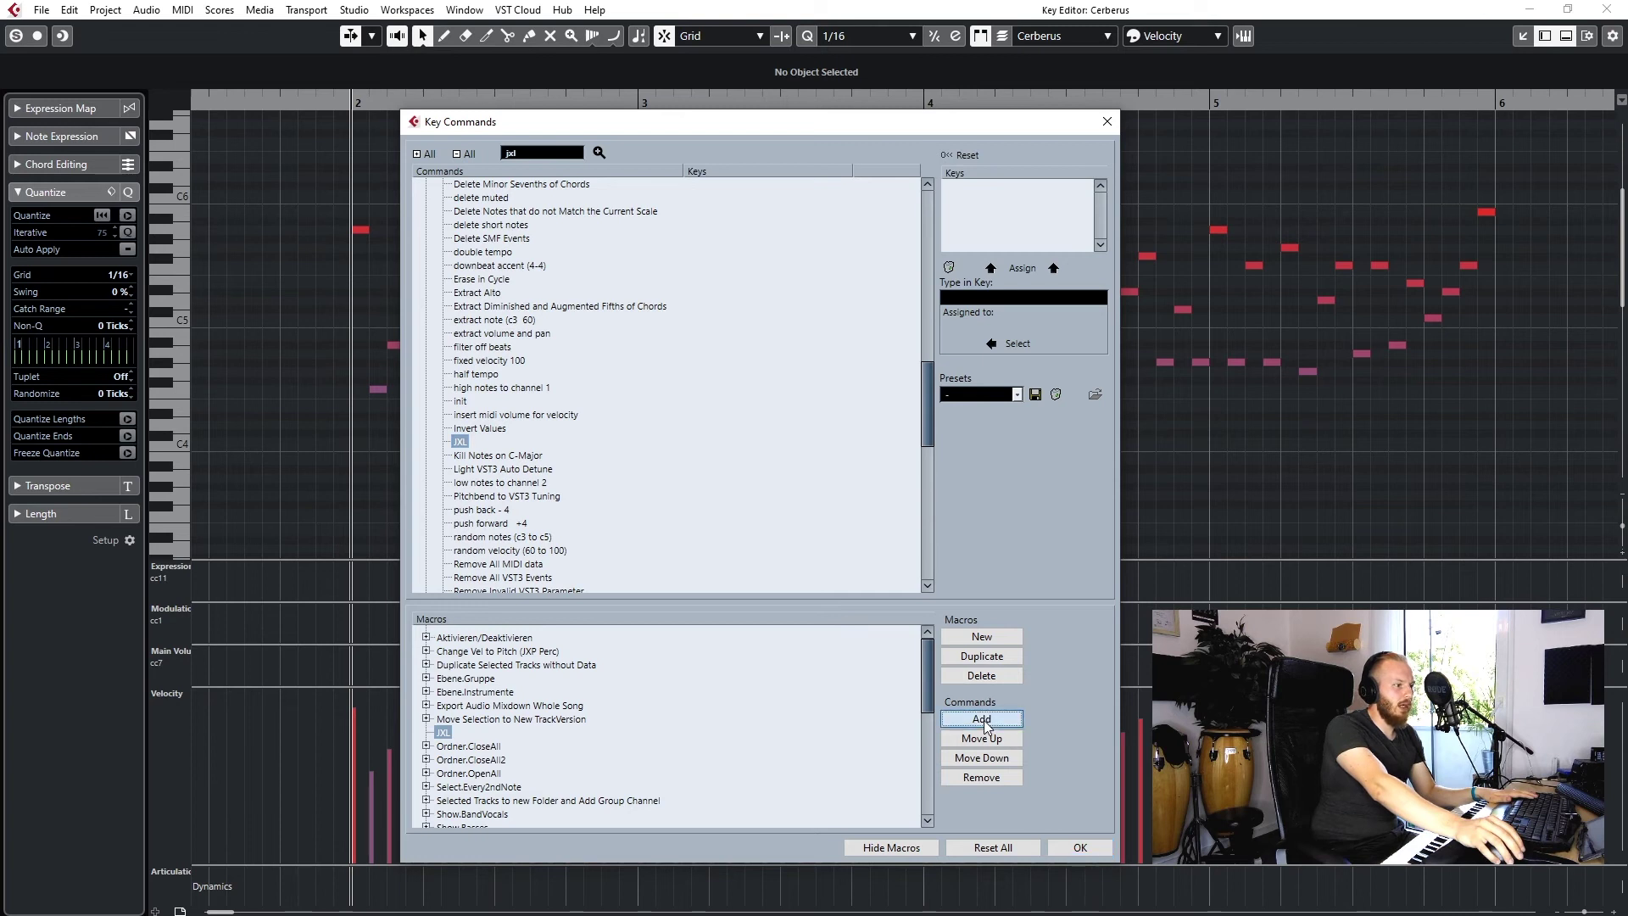
pyautogui.click(442, 734)
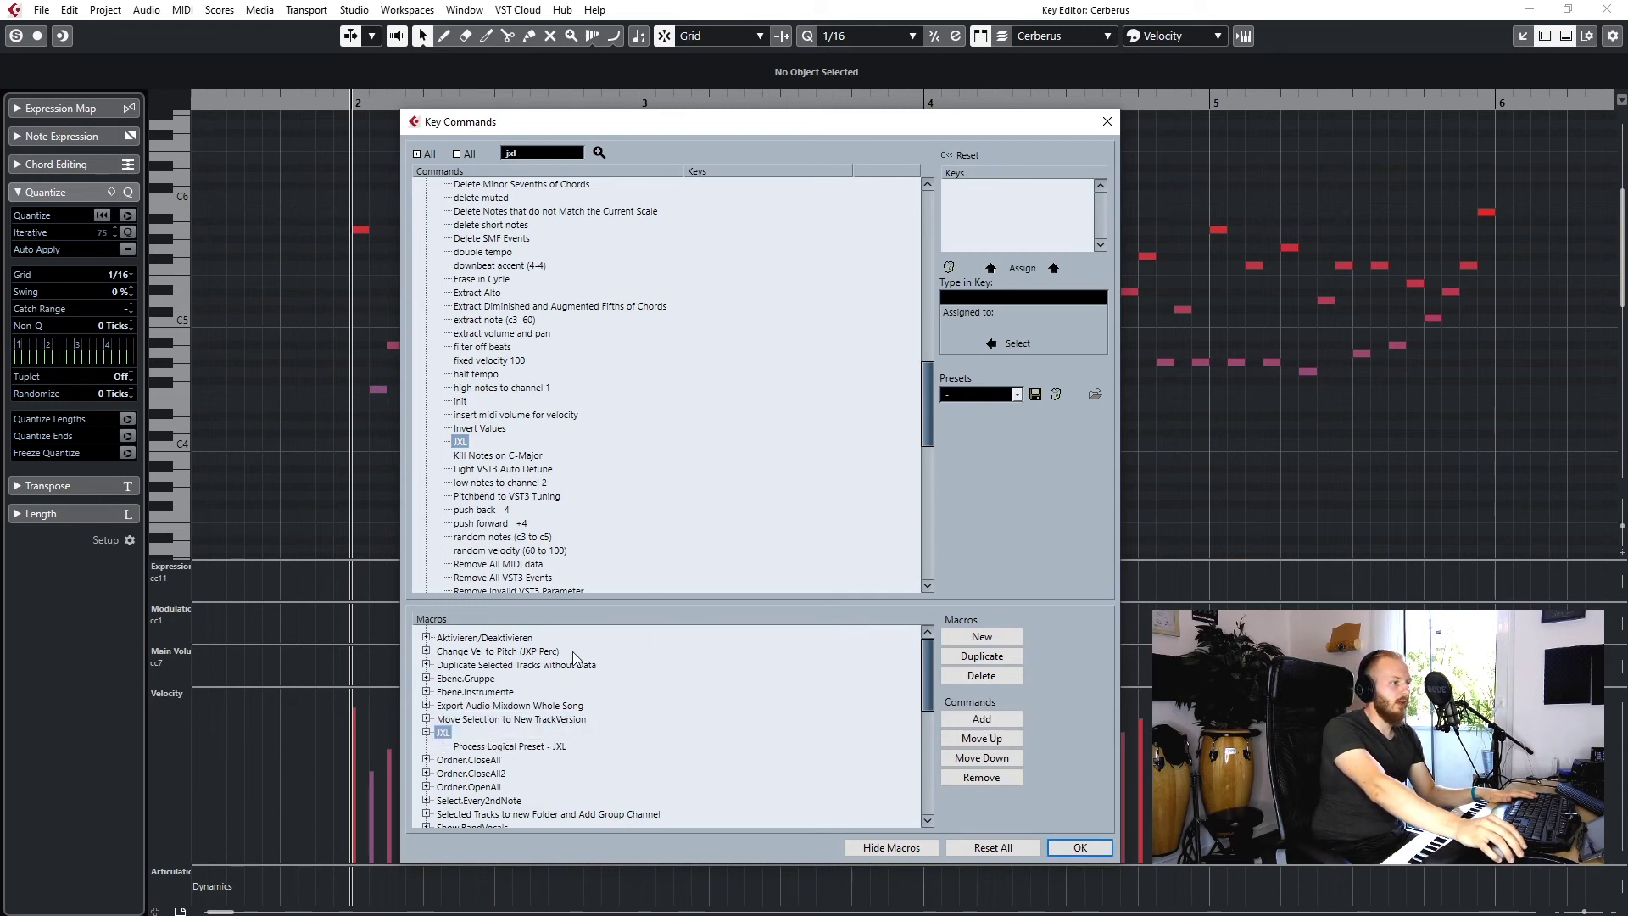
# Step: Assign Ctrl+5 to the JXL process logical preset, confirm the reassignment, and close the key commands settings
pyautogui.click(1018, 297)
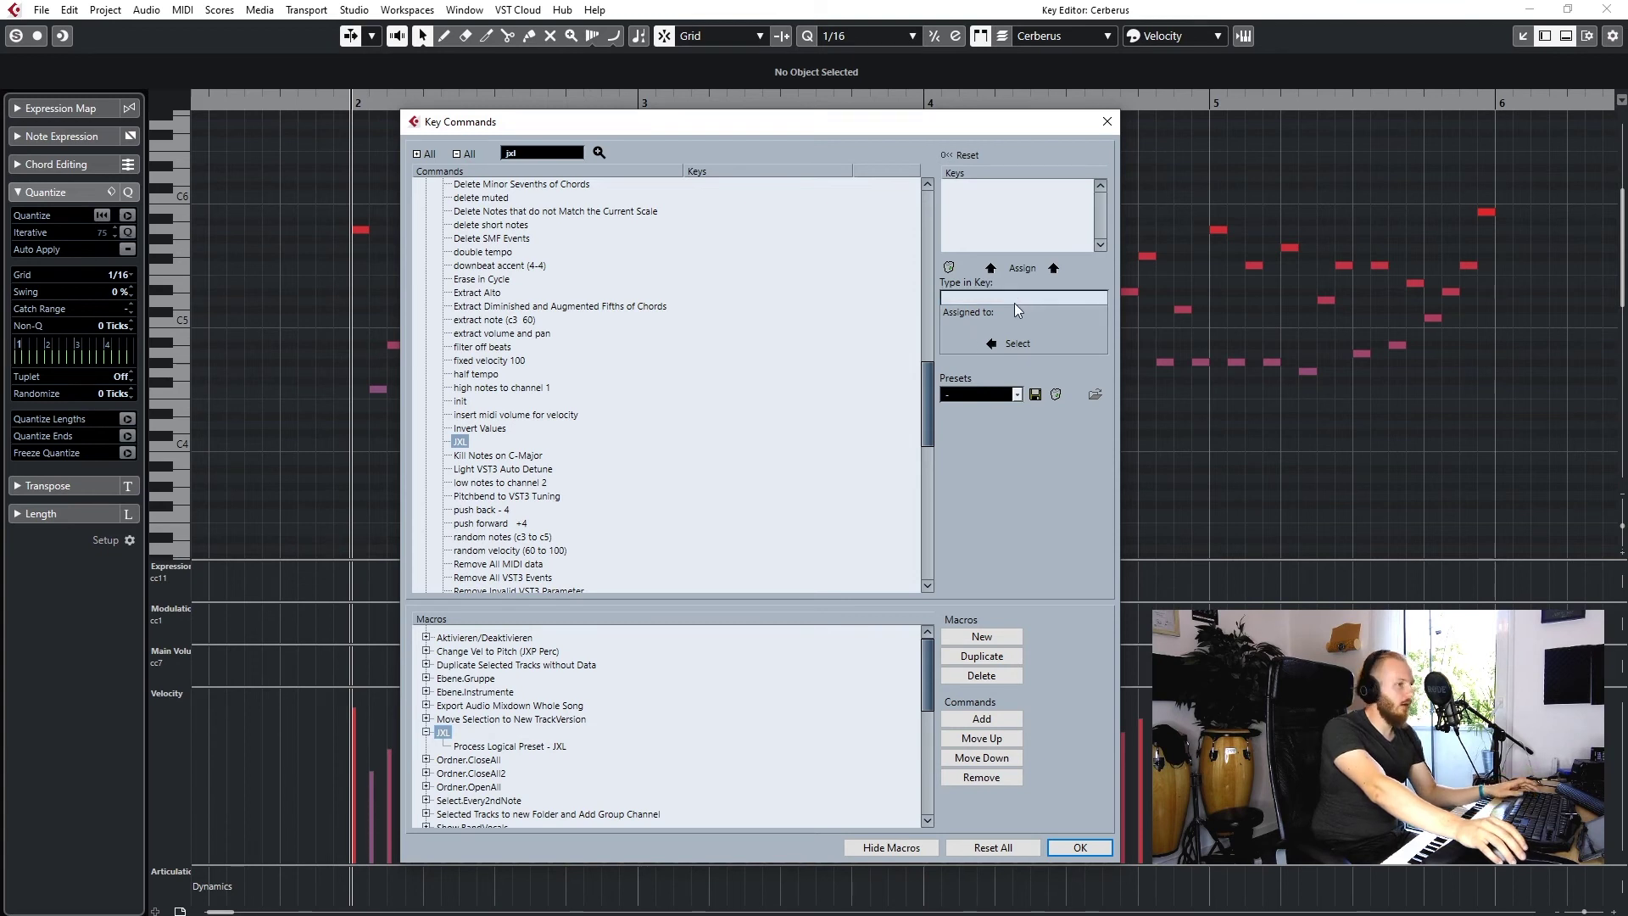
pyautogui.hotkey('ctrl', '5')
pyautogui.click(1024, 268)
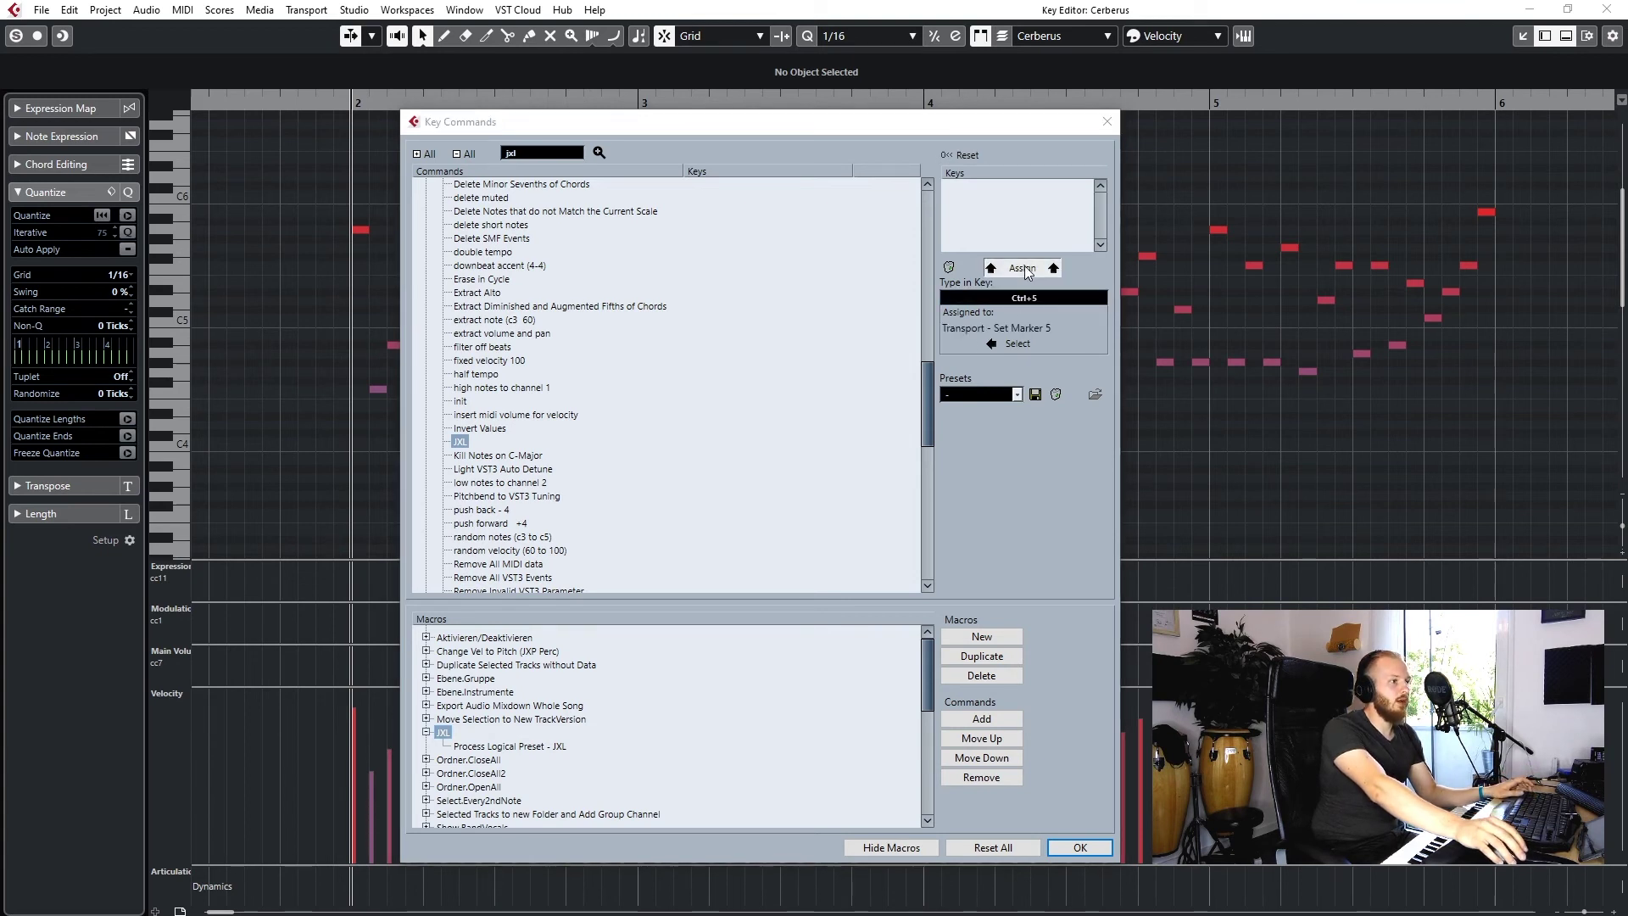
pyautogui.click(954, 375)
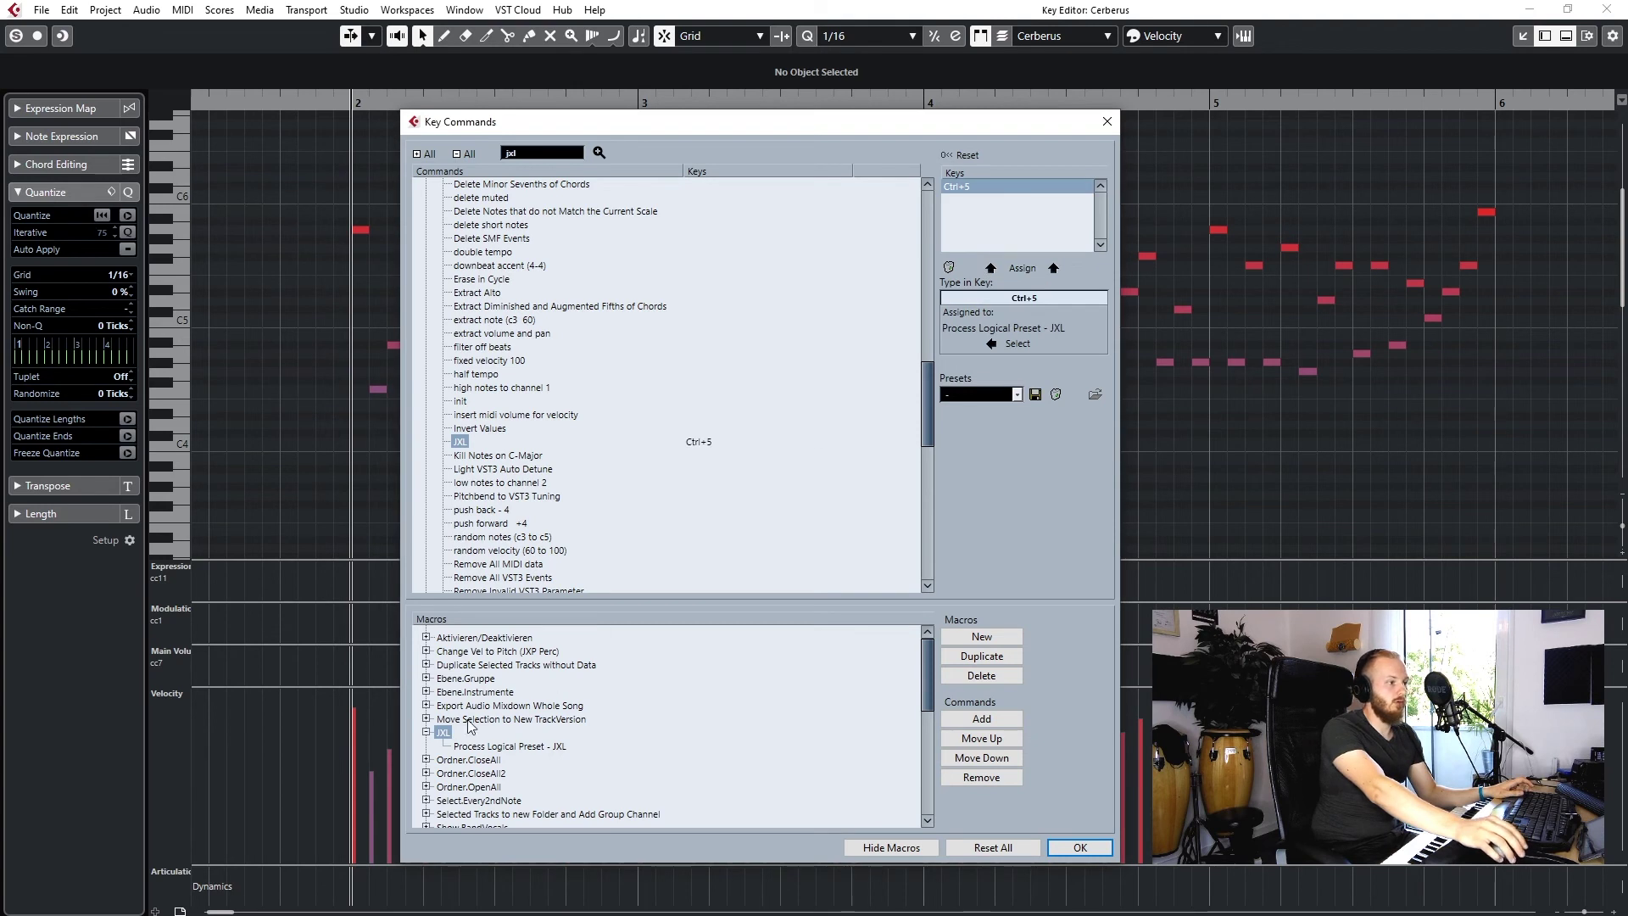
pyautogui.click(1080, 847)
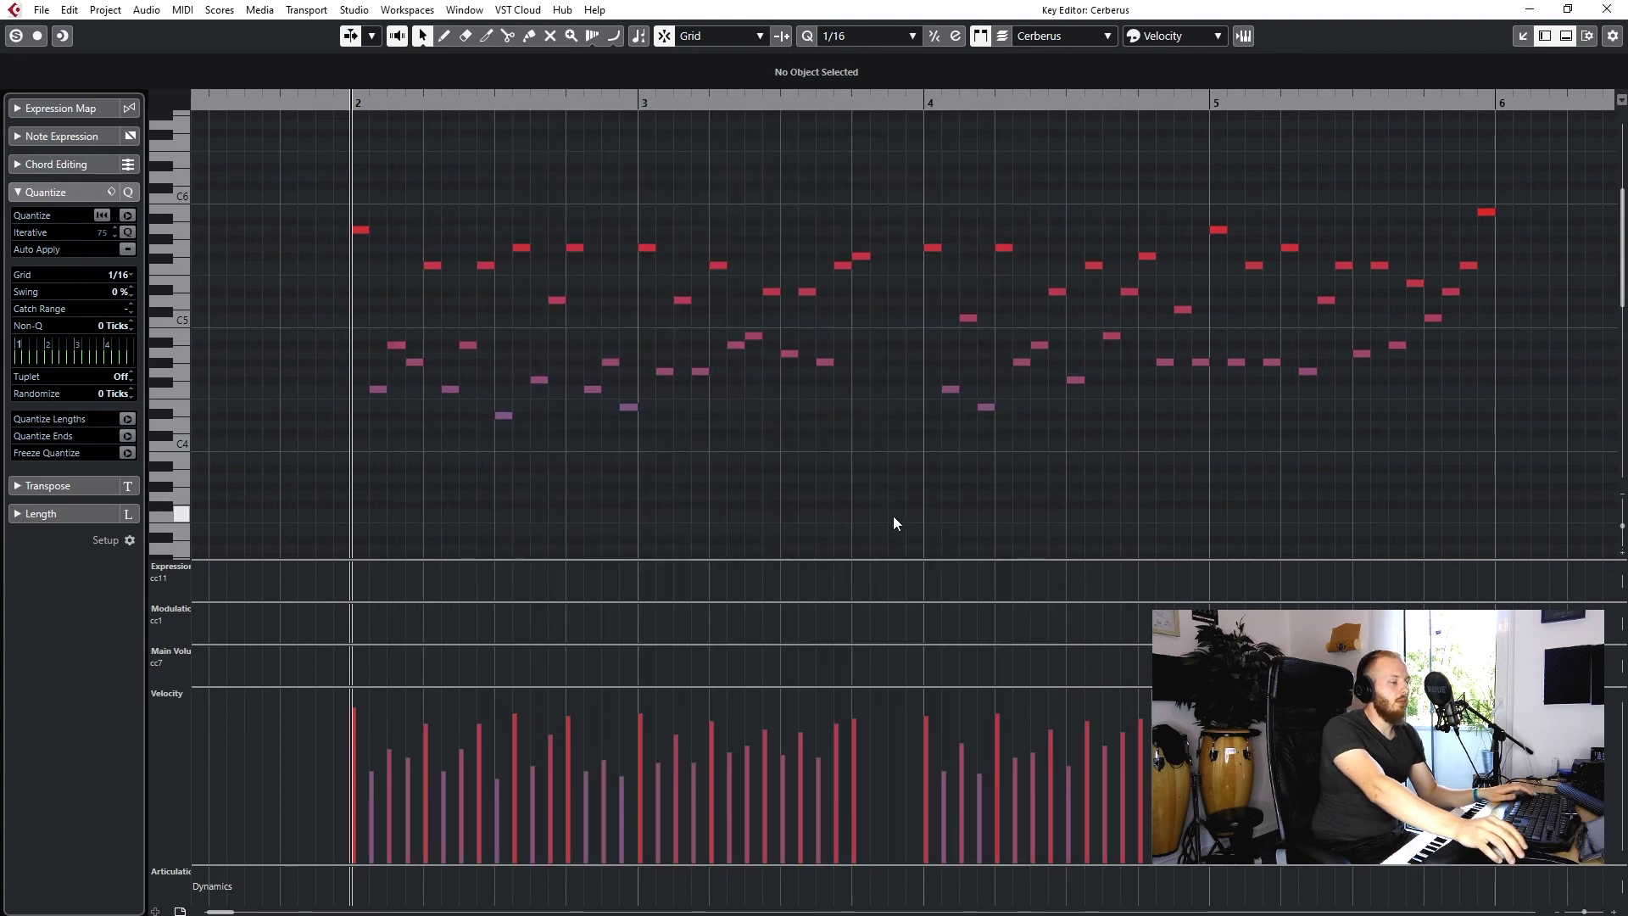
# Step: Select all notes, rescale their velocities, and remap the pitches with the new JXL key command
pyautogui.hotkey('ctrl', '5')
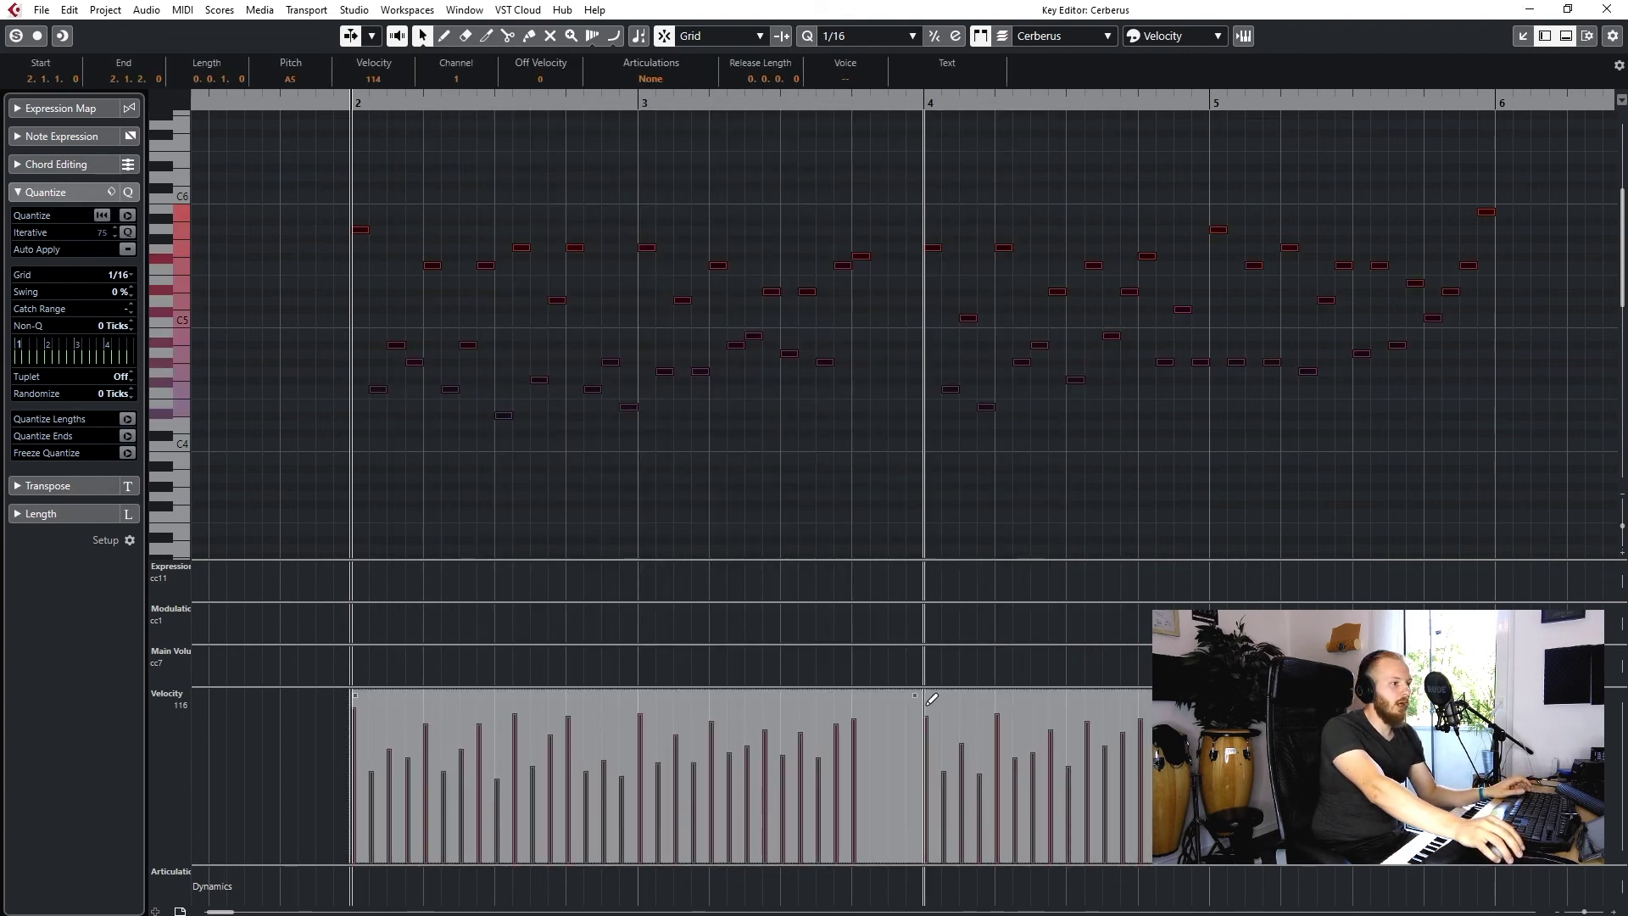
pyautogui.moveTo(912, 697); pyautogui.dragTo(909, 738)
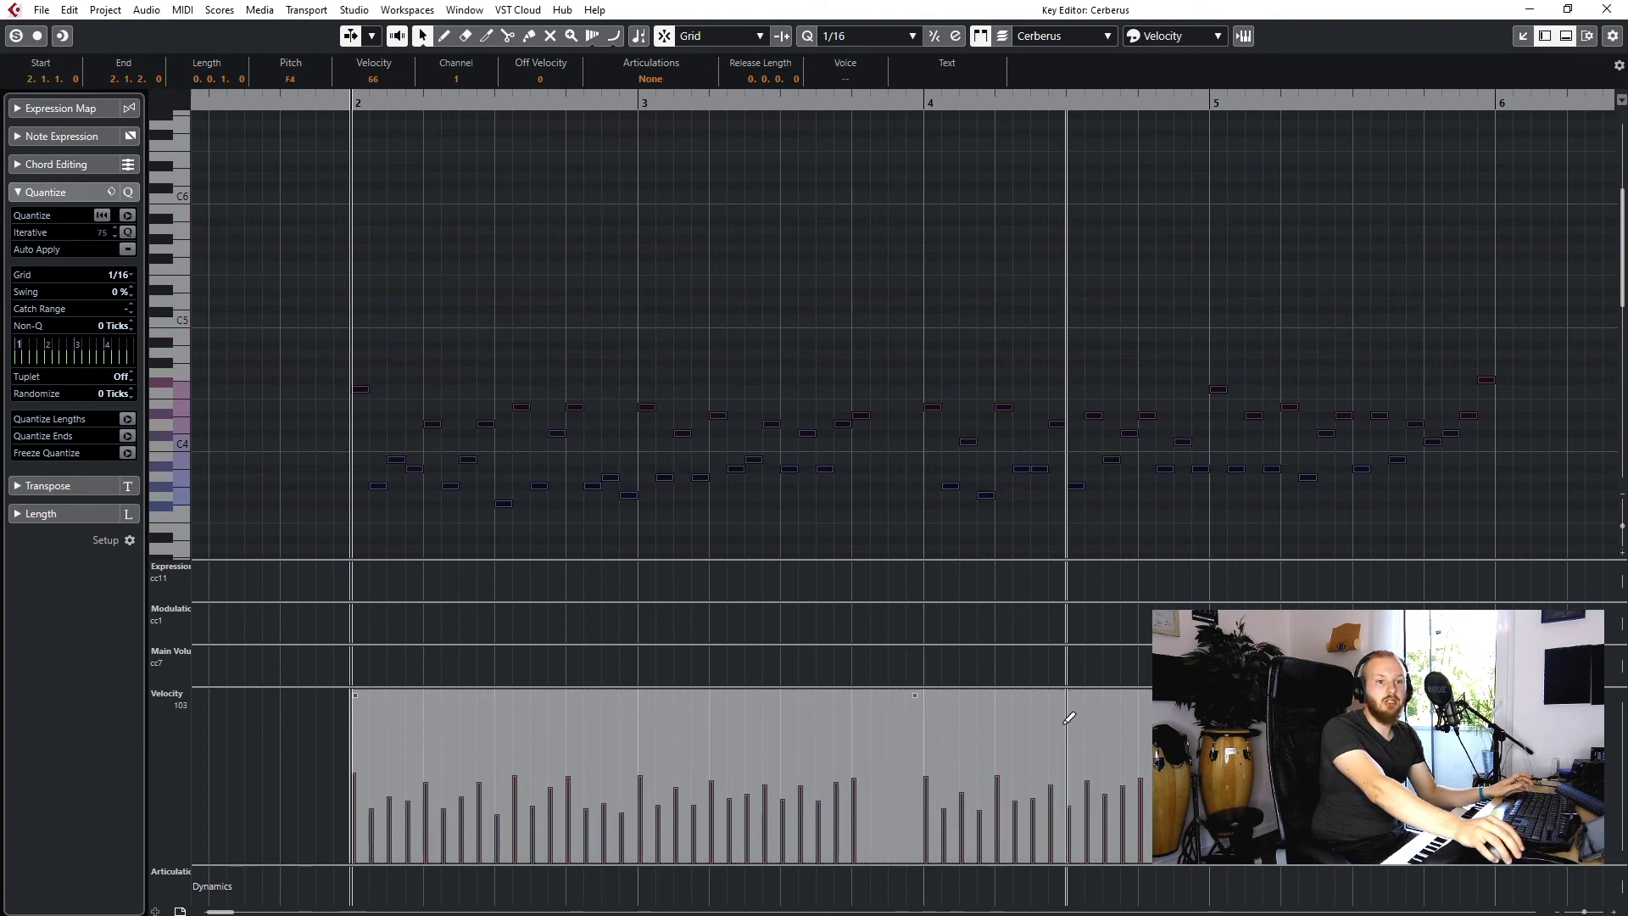
pyautogui.moveTo(993, 696)
pyautogui.mouseDown()
pyautogui.moveTo(970, 670)
pyautogui.moveTo(971, 715)
pyautogui.mouseUp()
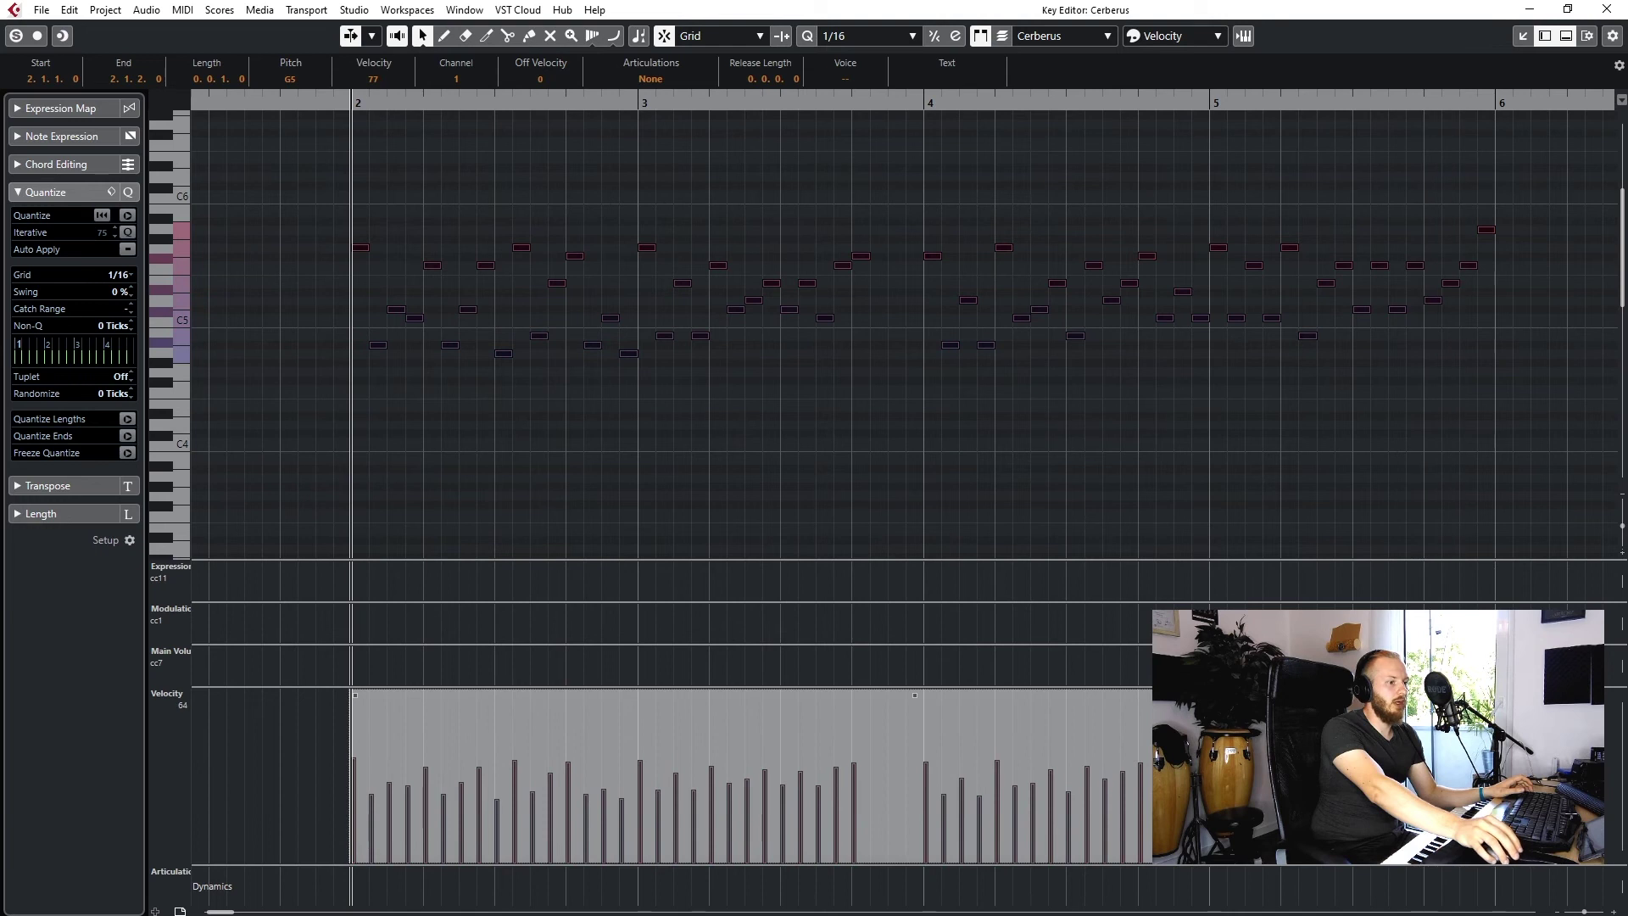
# Step: Replace the current Cerberus part with another one, open it in the Key Editor, and remap all its pitches from the velocities
pyautogui.click(1607, 9)
pyautogui.moveTo(820, 355); pyautogui.dragTo(628, 282)
pyautogui.press('Delete')
pyautogui.click(576, 178)
pyautogui.moveTo(627, 182); pyautogui.dragTo(577, 265)
pyautogui.doubleClick(576, 263)
pyautogui.hotkey('ctrl', 'a')
pyautogui.hscroll(3, 565, 435)
pyautogui.hotkey('ctrl', 'z')
pyautogui.scroll(6, 772, 378)
pyautogui.hscroll(-3, 772, 377)
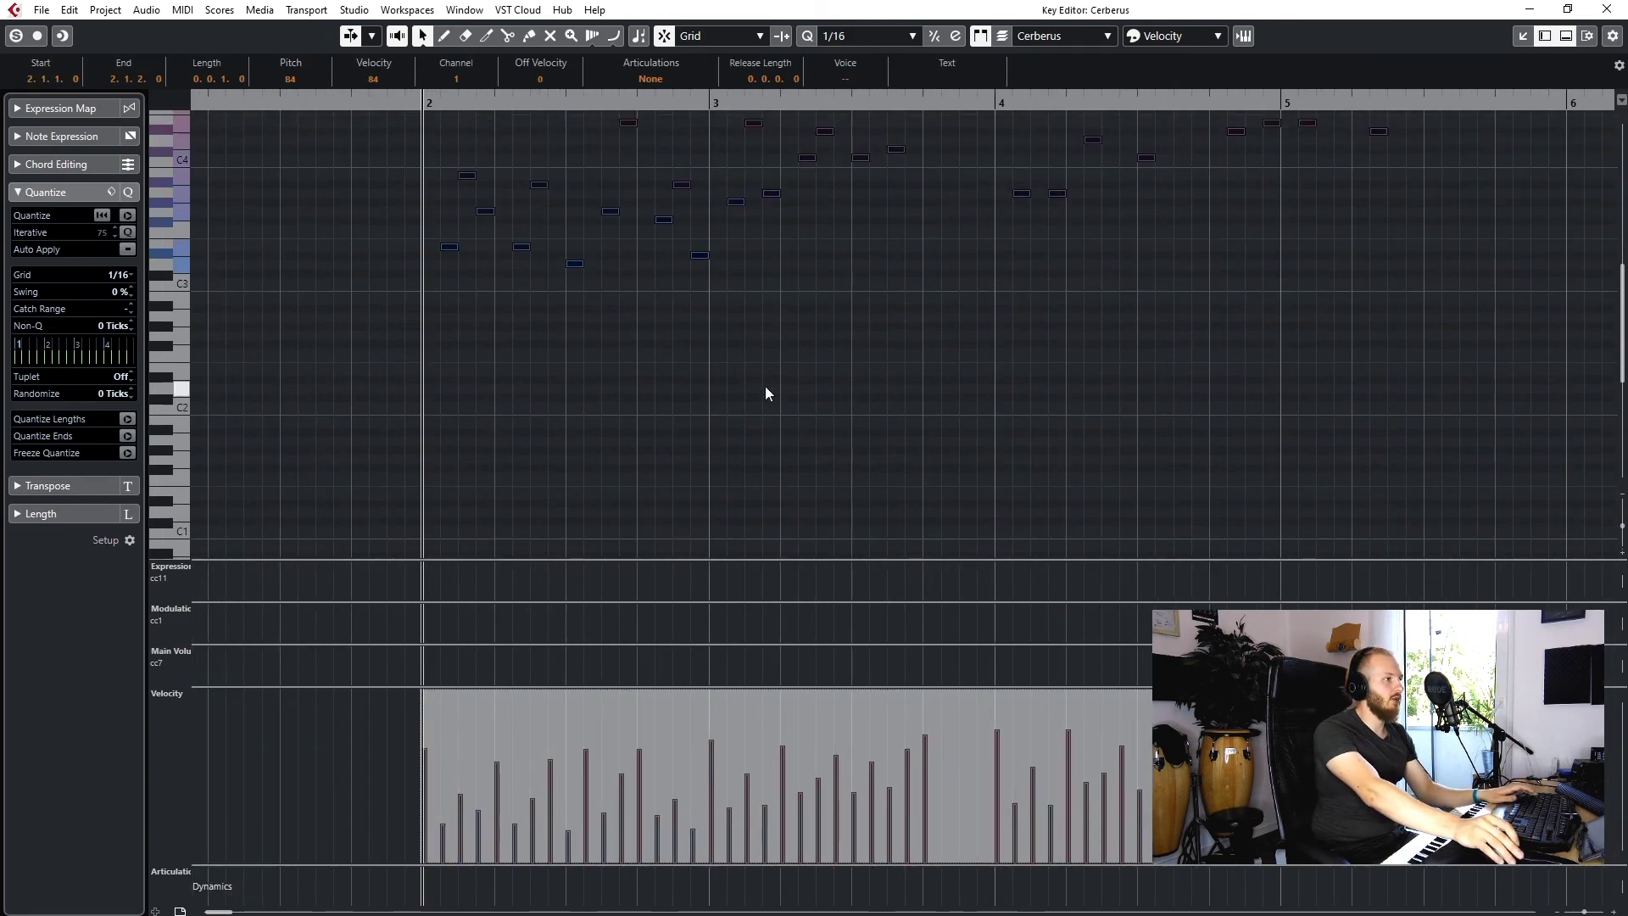
# Step: Deselect the notes and play back the new pattern
pyautogui.moveTo(846, 434); pyautogui.dragTo(827, 461)
pyautogui.scroll(1, 768, 408)
pyautogui.press('space')
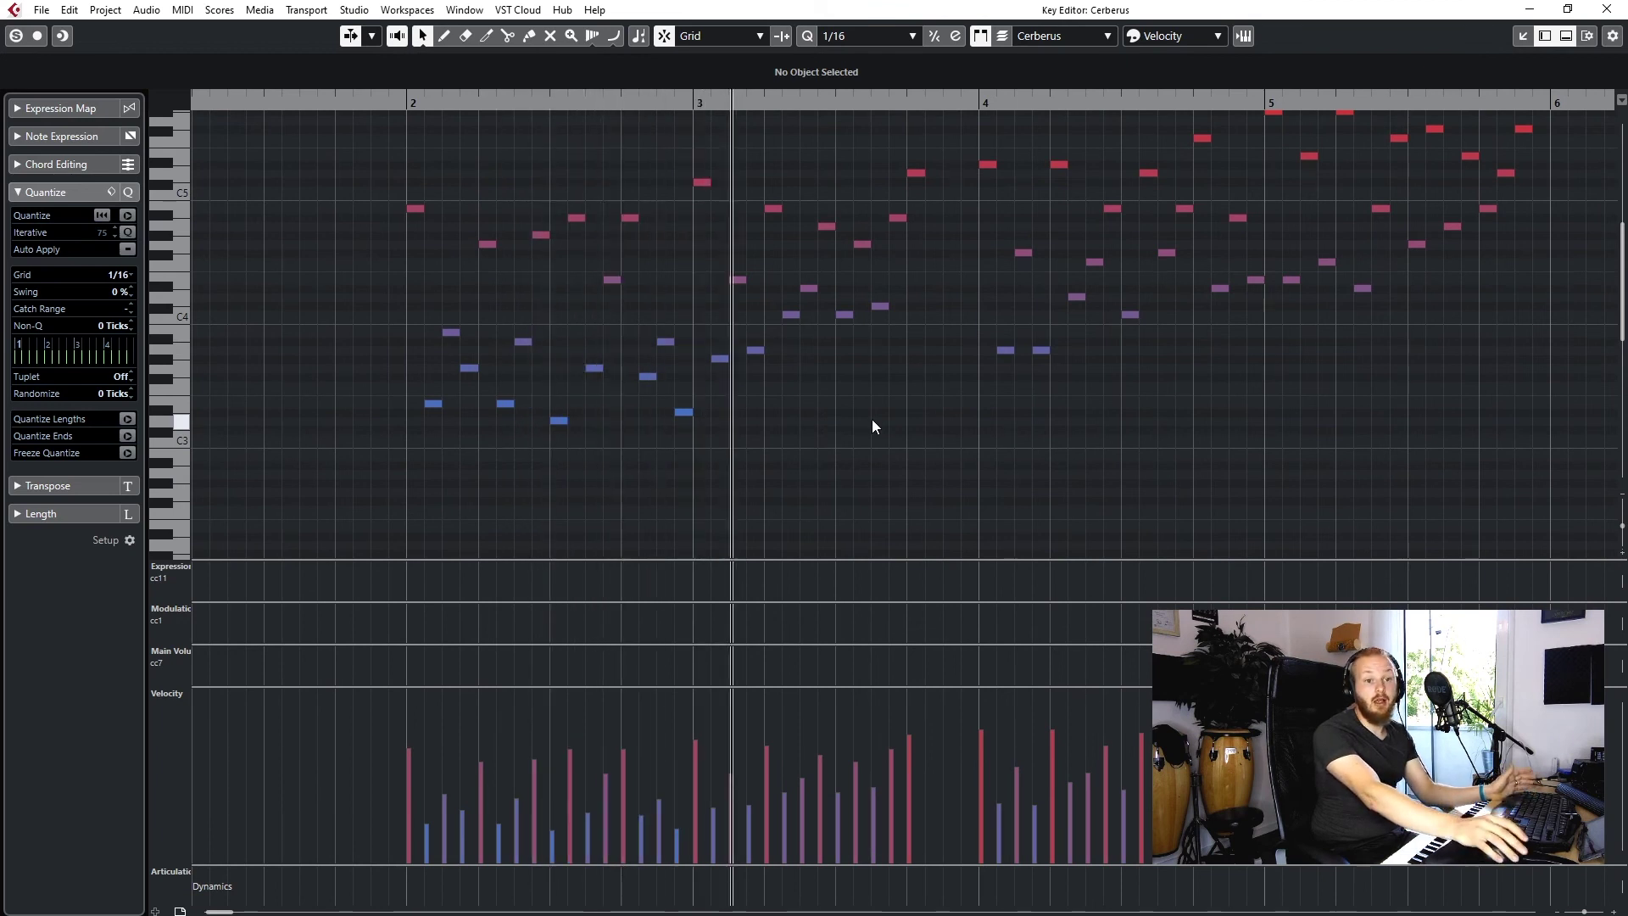
# Step: Compress and lower the velocities of all notes, and remap their pitches with the JXL preset
pyautogui.hotkey('ctrl', 'a')
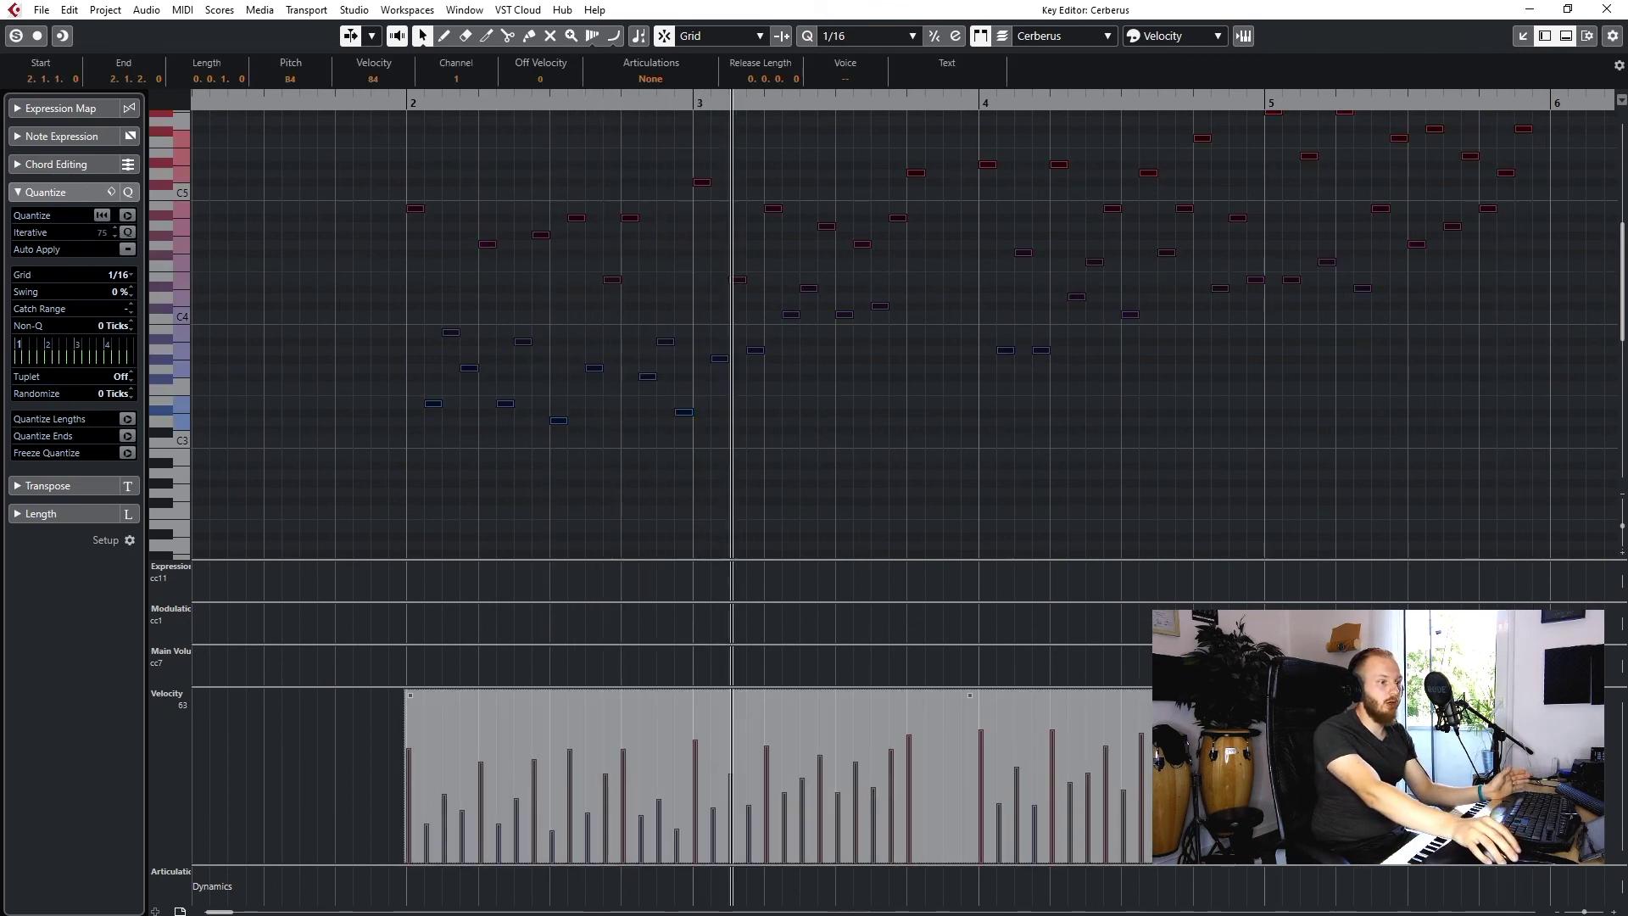
pyautogui.moveTo(1532, 776); pyautogui.dragTo(1533, 824)
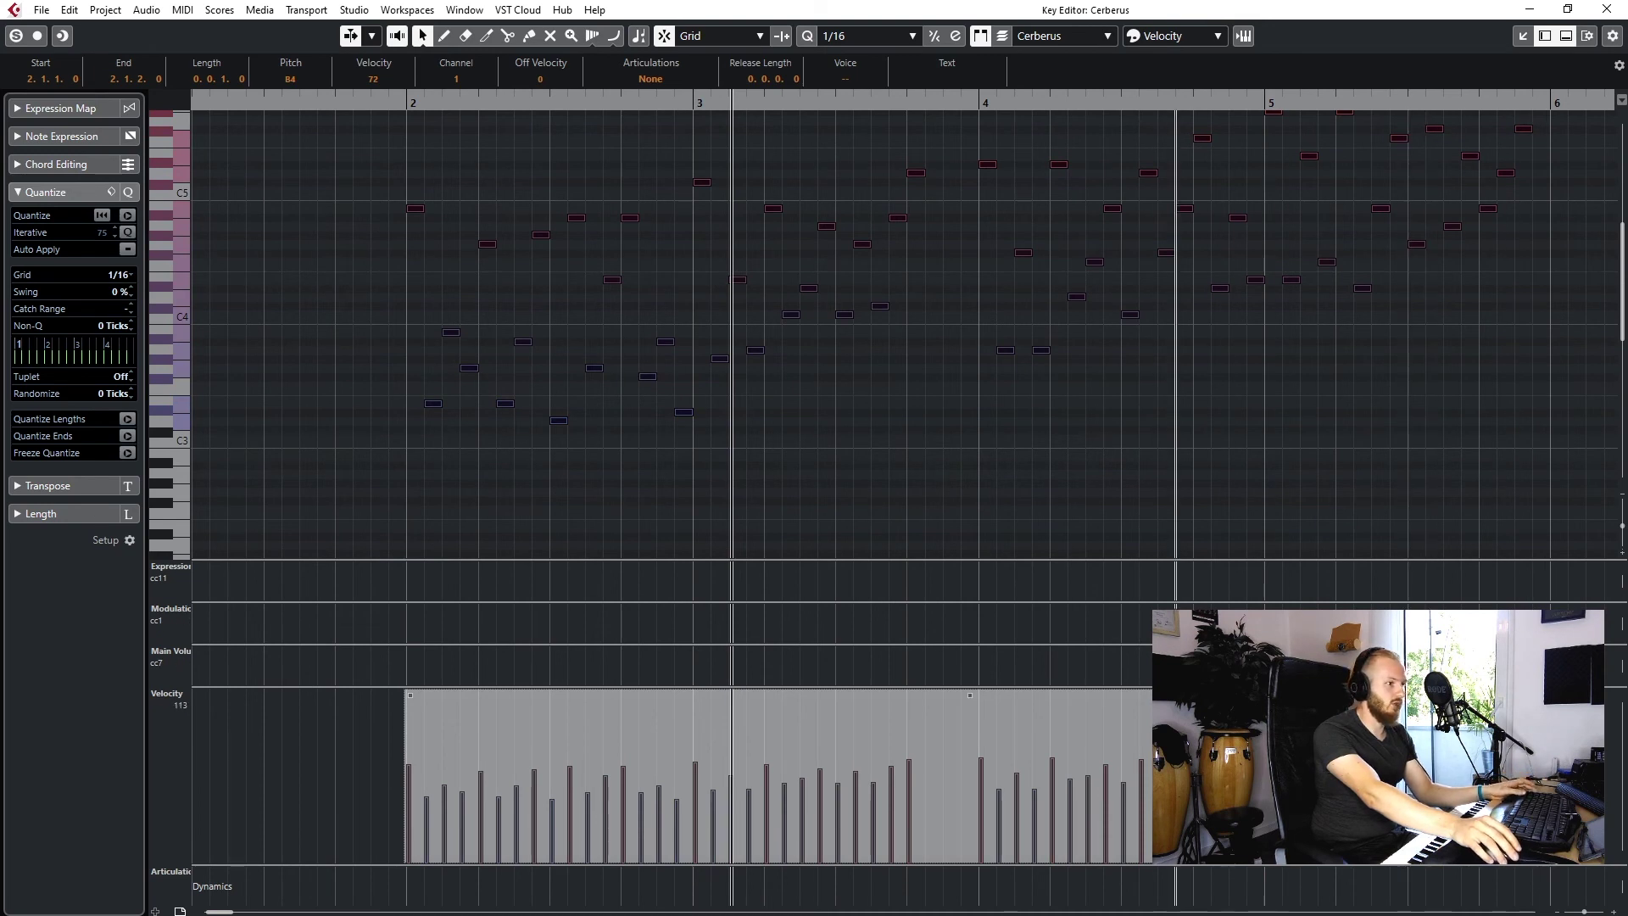
pyautogui.moveTo(1175, 695); pyautogui.dragTo(1175, 713)
pyautogui.hotkey('ctrl', 'z')
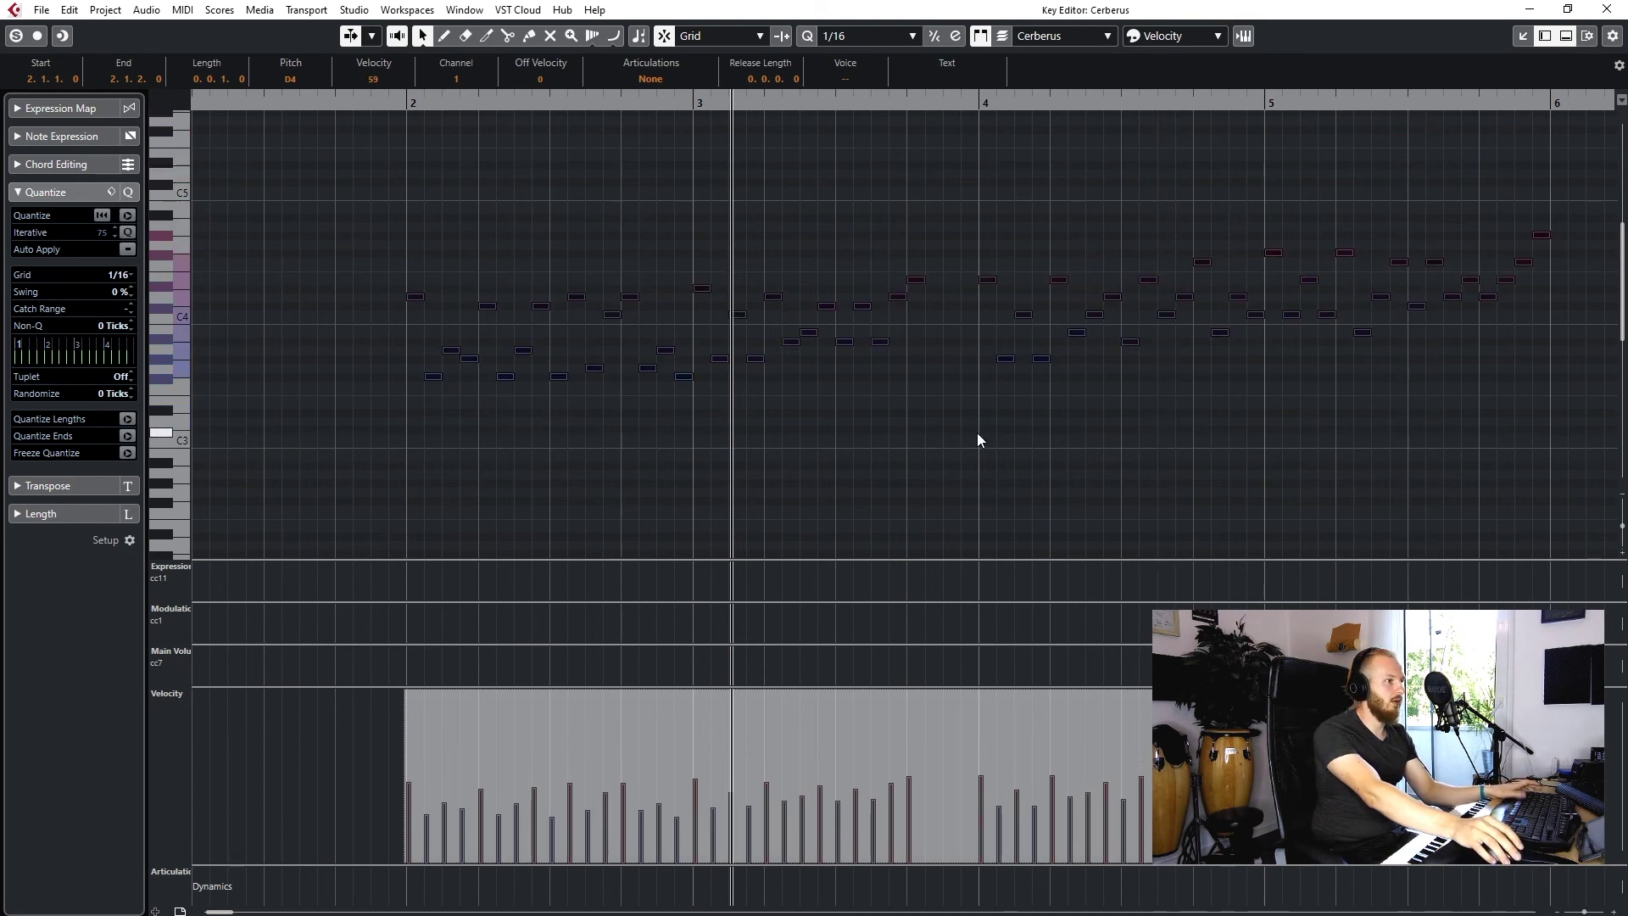
# Step: During playback, lower all velocities further and remap the pitches again, finishing with the notes deselected
pyautogui.press('space')
pyautogui.hotkey('ctrl', 'z')
pyautogui.hotkey('ctrl', 'z')
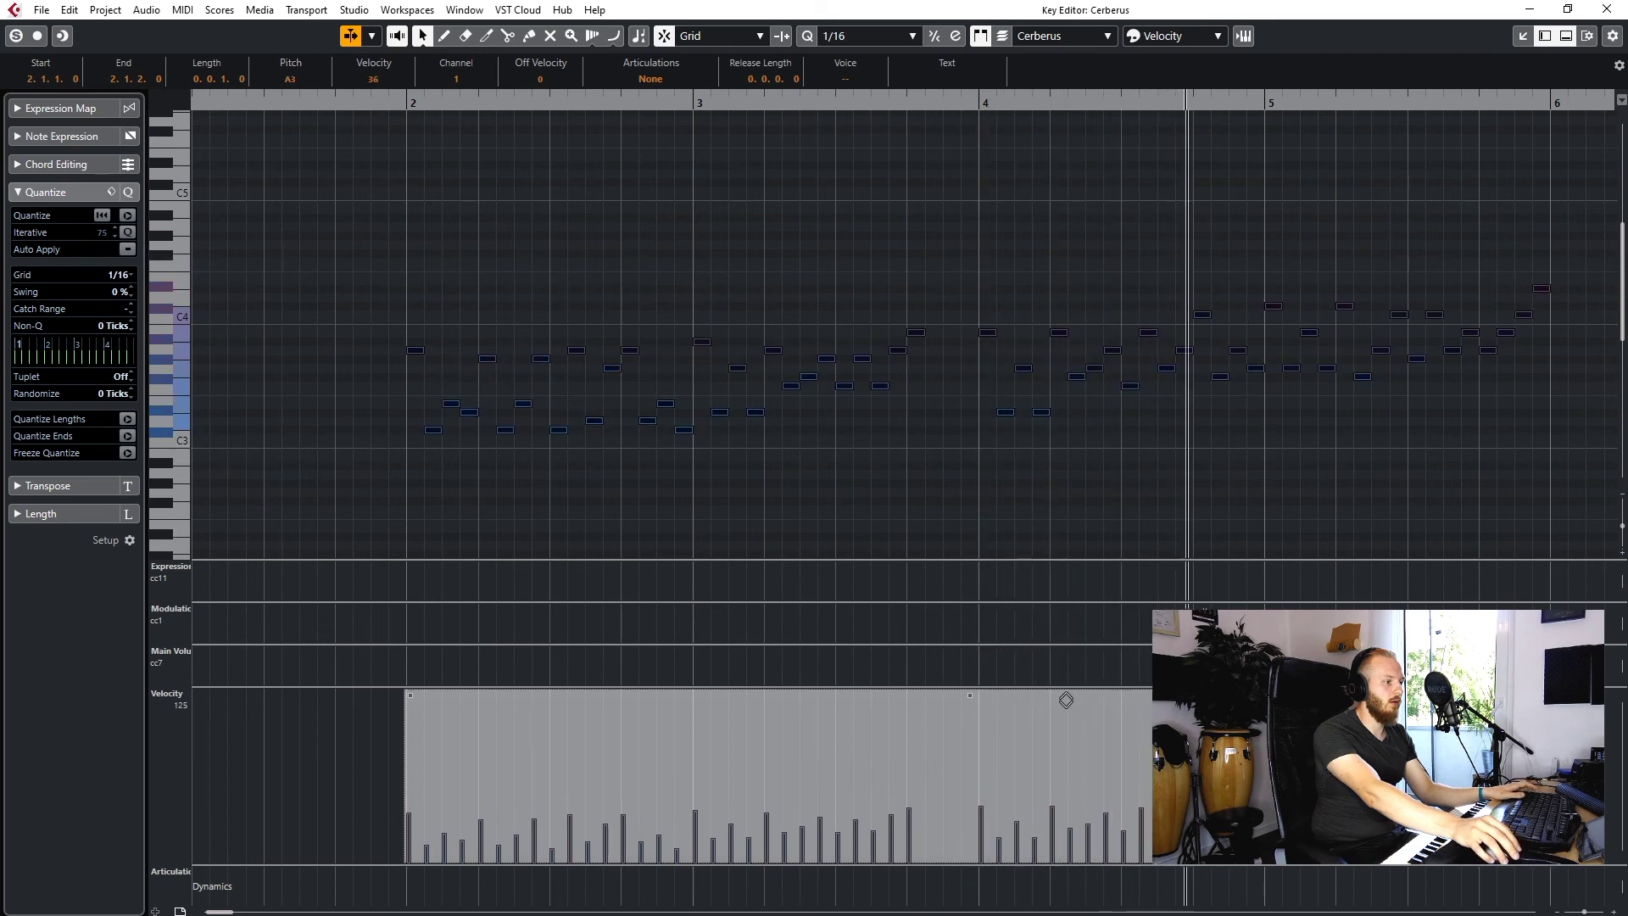
pyautogui.click(1040, 477)
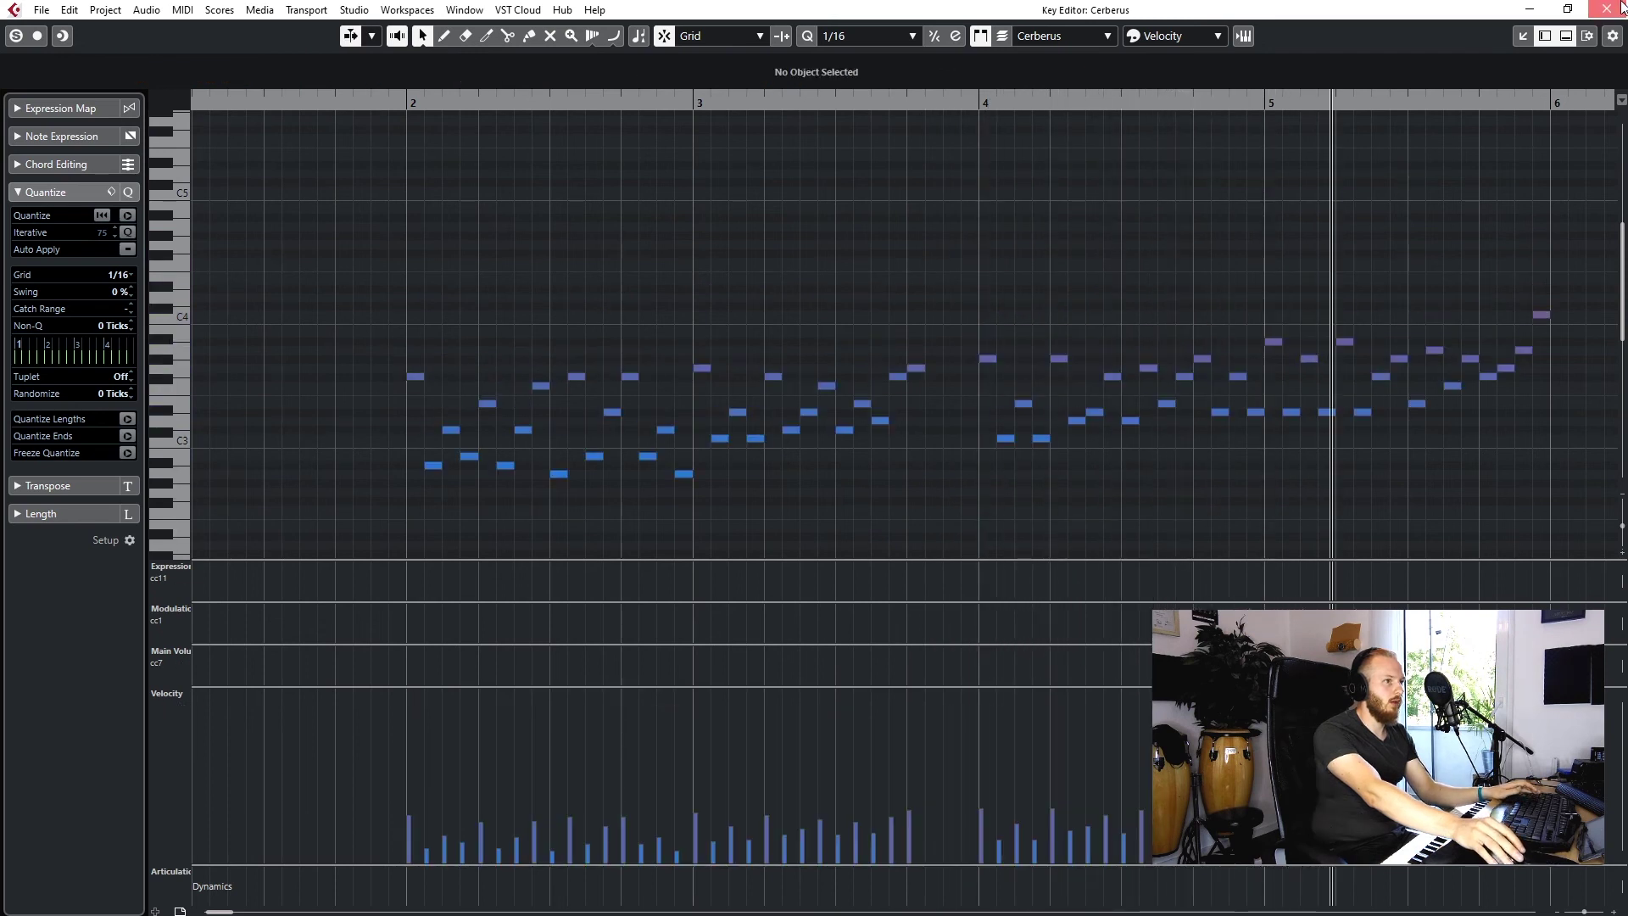
# Step: Close the Key Editor, reopen the Cerberus part, and set the playback position to bar 2
pyautogui.click(1607, 9)
pyautogui.click(715, 330)
pyautogui.doubleClick(577, 291)
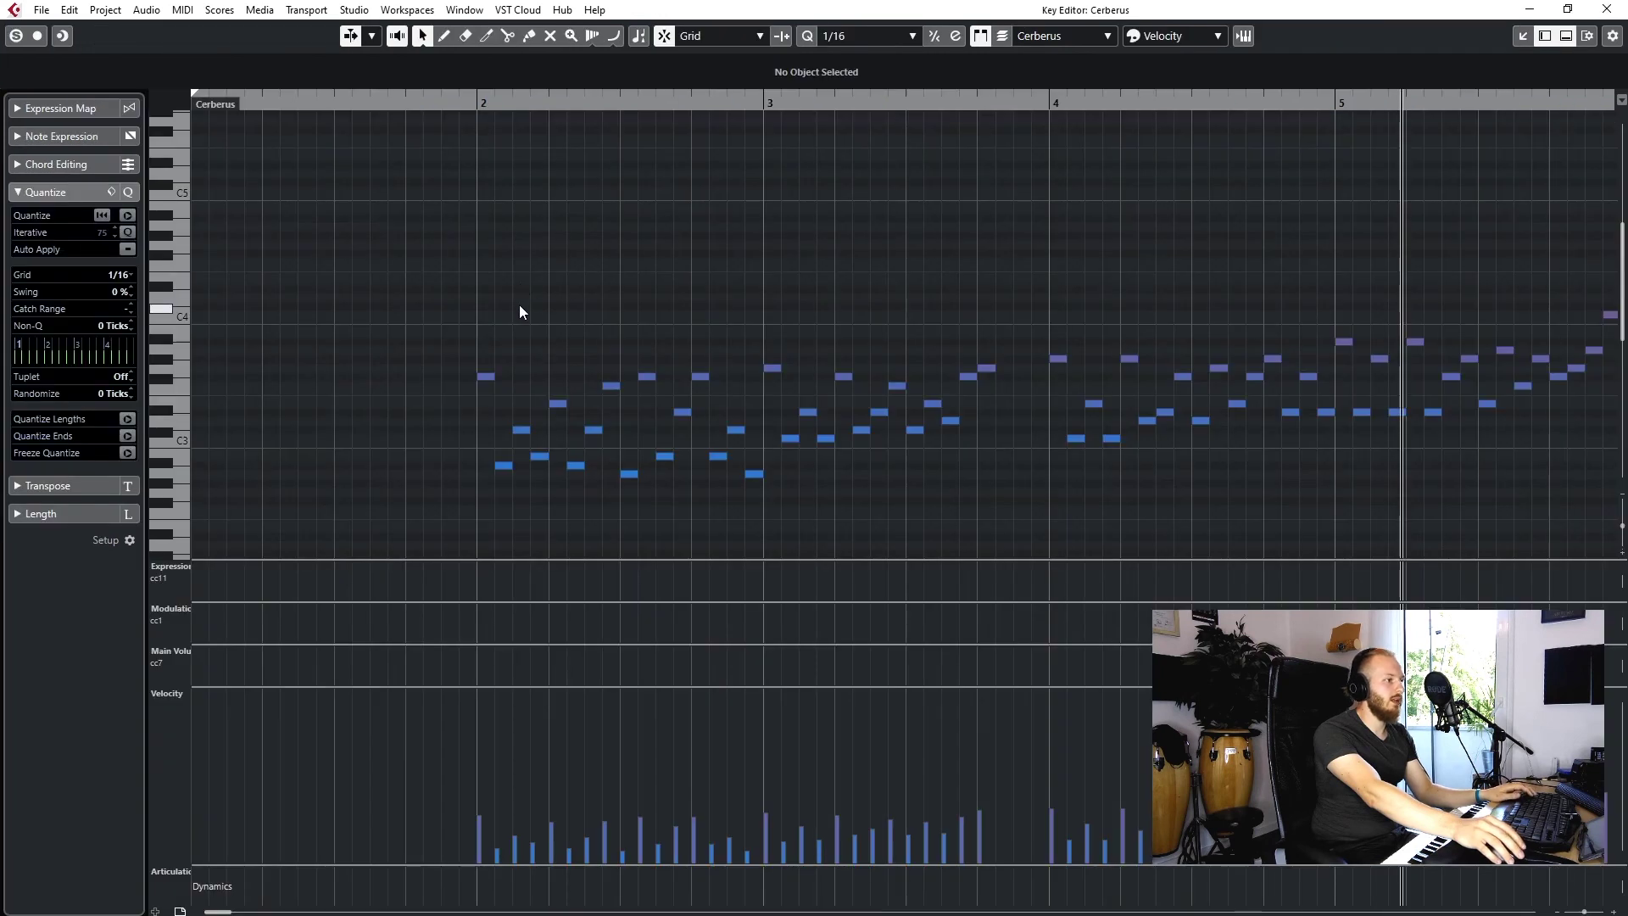
pyautogui.click(474, 102)
# Step: Tilt the velocities of all notes so they rise toward the end of the pattern, and remap the pitches from them
pyautogui.hotkey('ctrl', 'a')
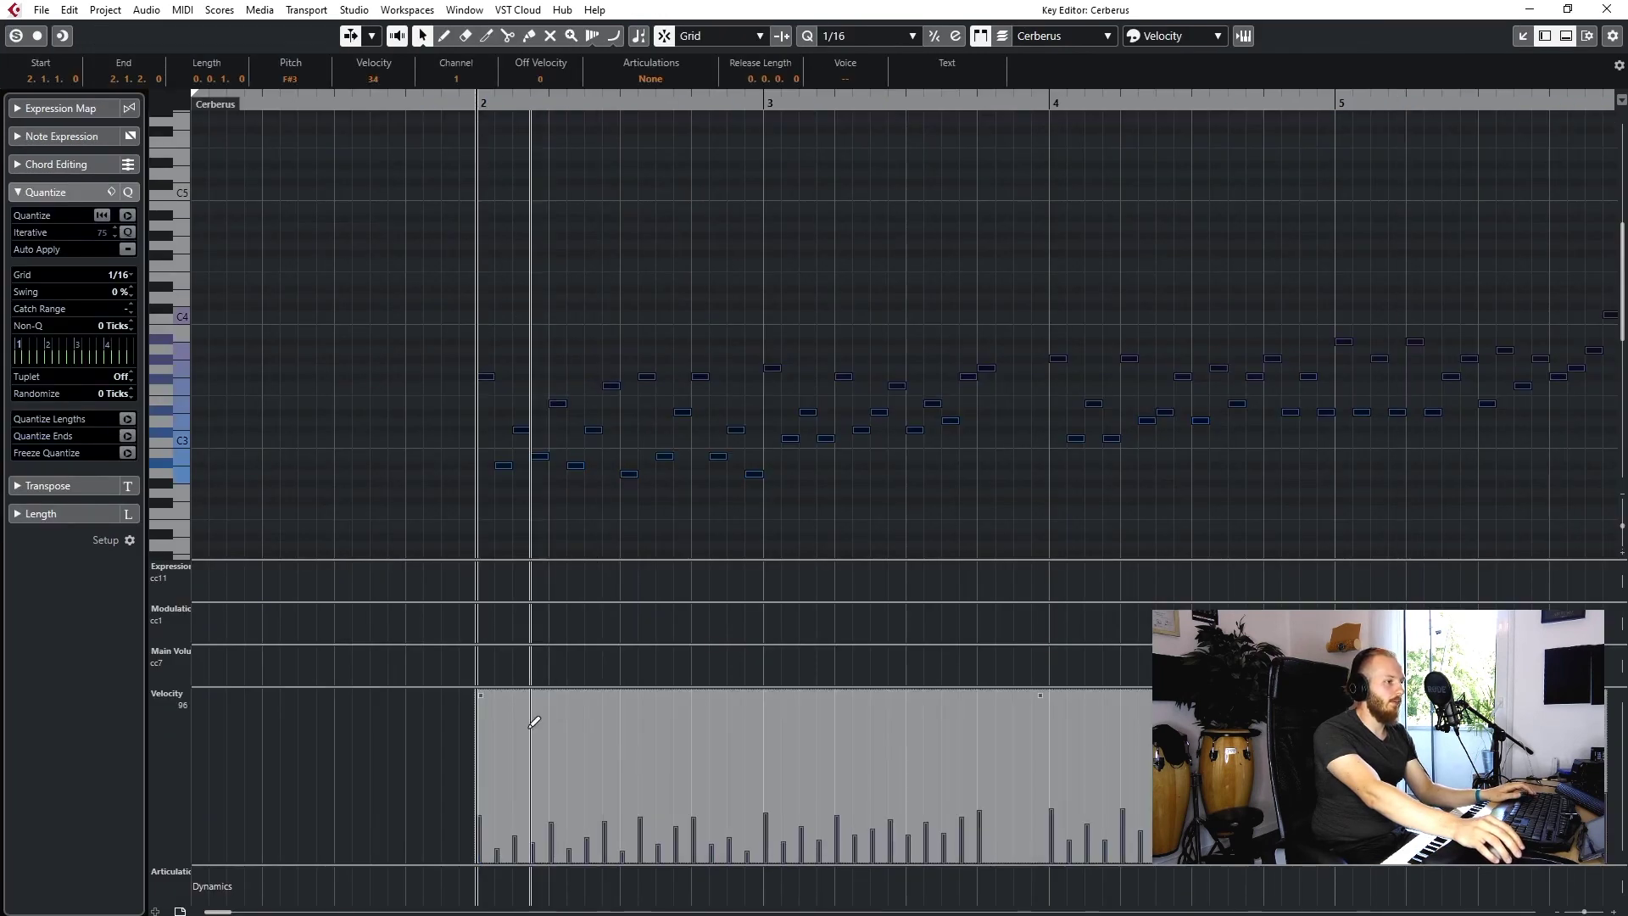
pyautogui.moveTo(800, 488); pyautogui.dragTo(672, 498)
pyautogui.scroll(-1, 671, 498)
pyautogui.moveTo(1343, 693); pyautogui.dragTo(1343, 640)
pyautogui.hotkey('ctrl', 'shift', 'a')
pyautogui.hotkey('ctrl', 'a')
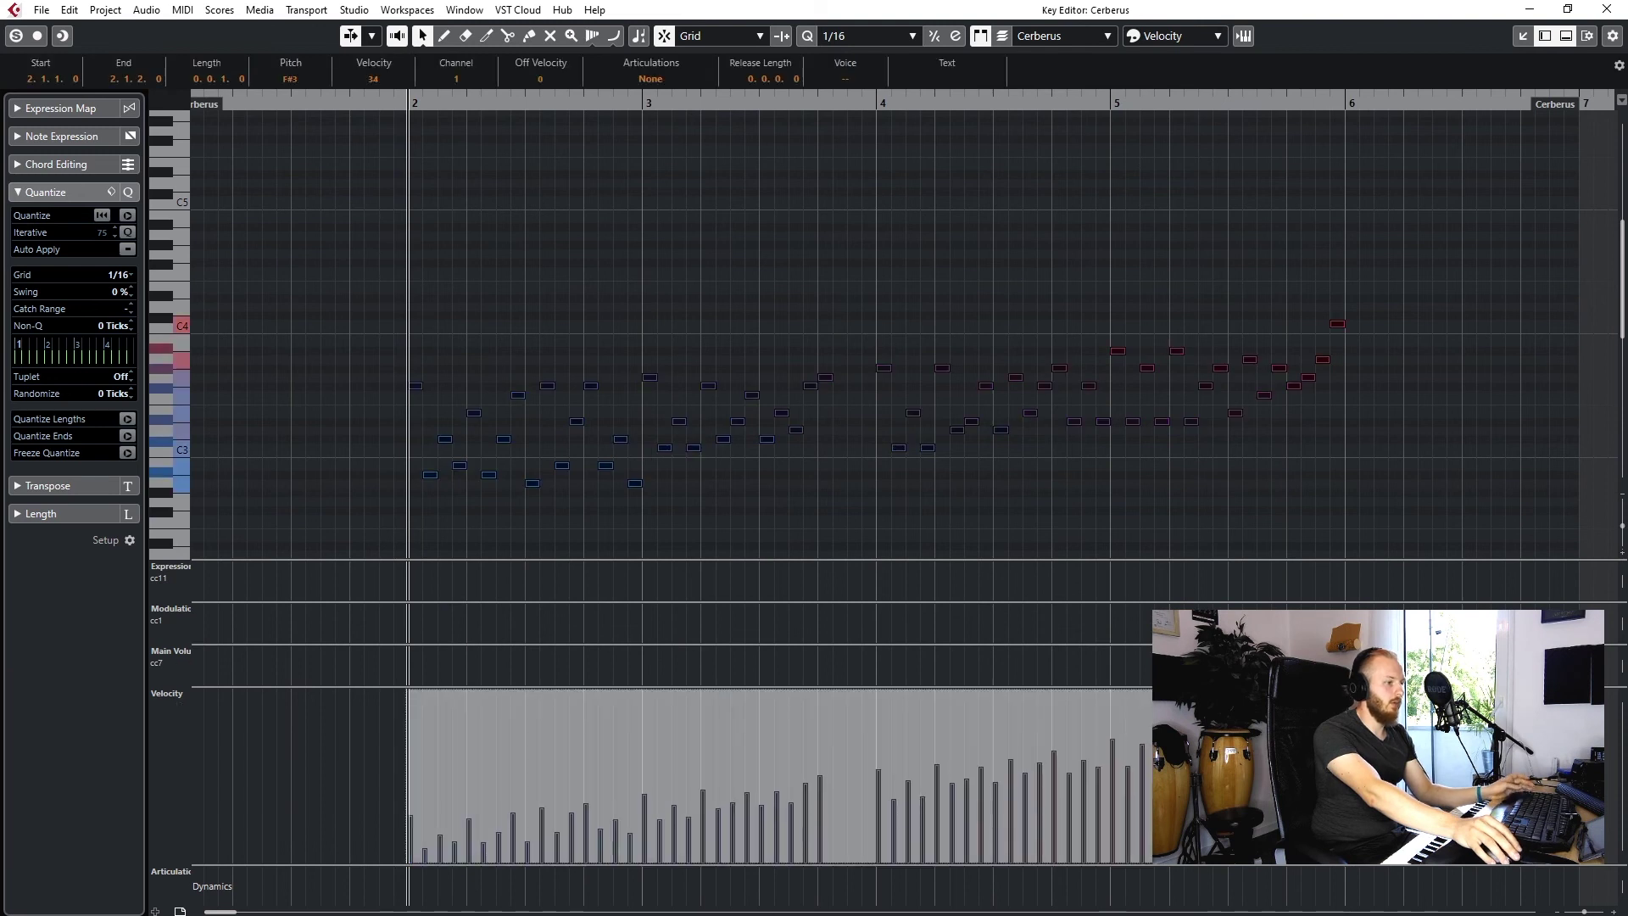
pyautogui.hotkey('ctrl', 'shift', 'z')
# Step: Deselect the notes and play back the rising pattern from bar 2
pyautogui.click(812, 472)
pyautogui.press('space')
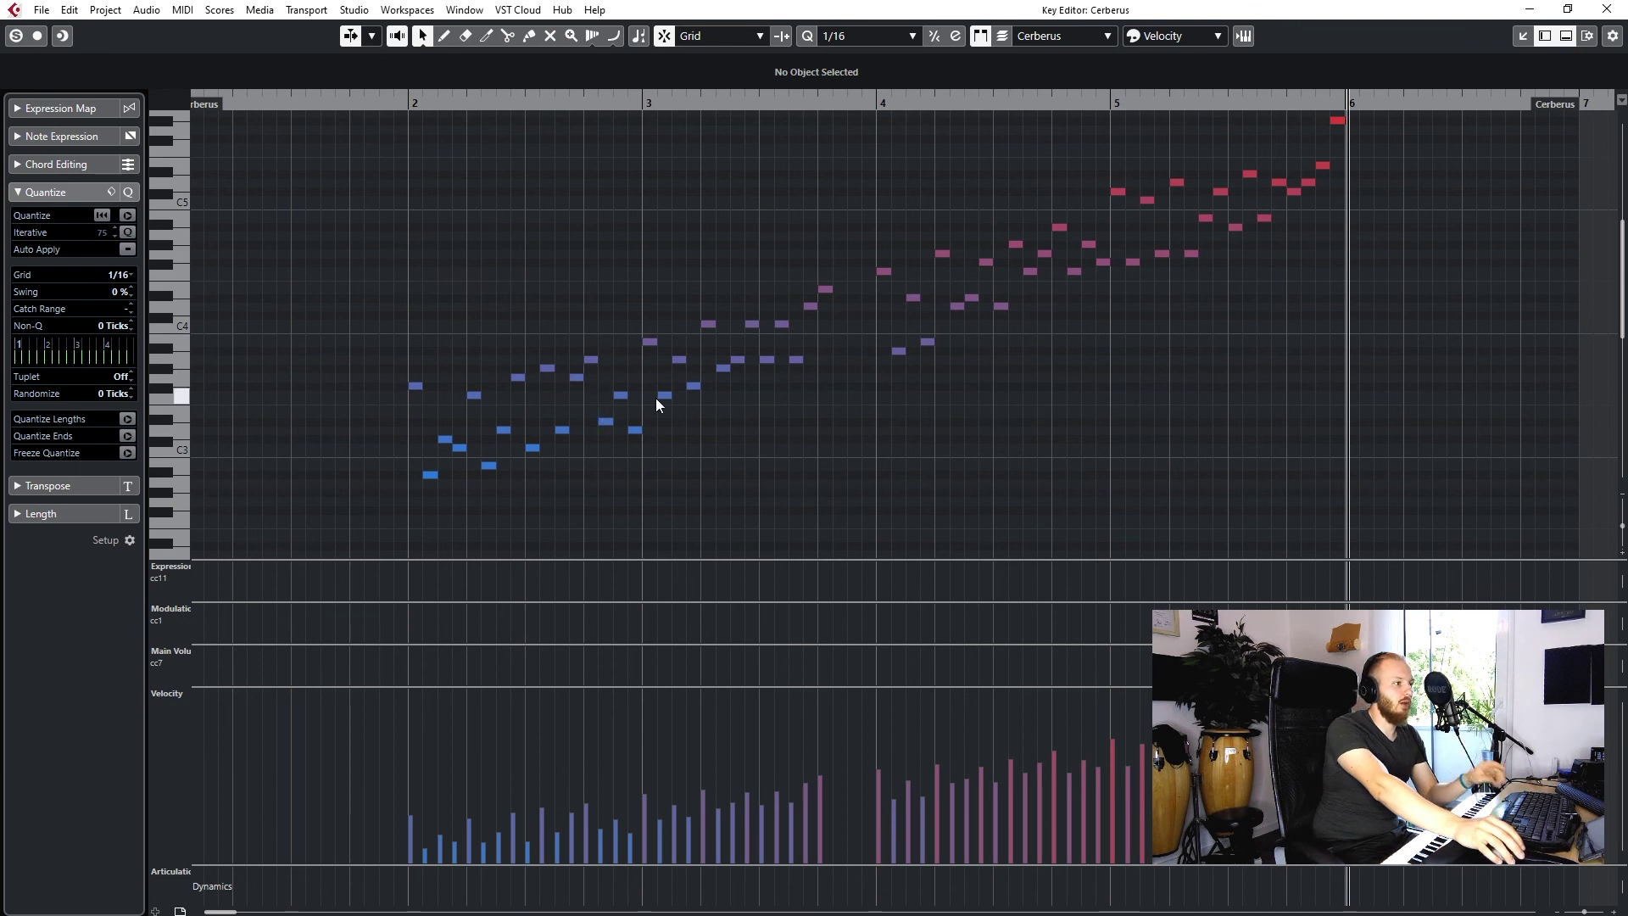
# Step: Select the adjacent notes at 3.3.4 and 3.4.1, raise the first one's velocity to 62, and remap their pitches from velocity
pyautogui.scroll(2, 811, 363)
pyautogui.moveTo(1018, 341); pyautogui.dragTo(760, 389)
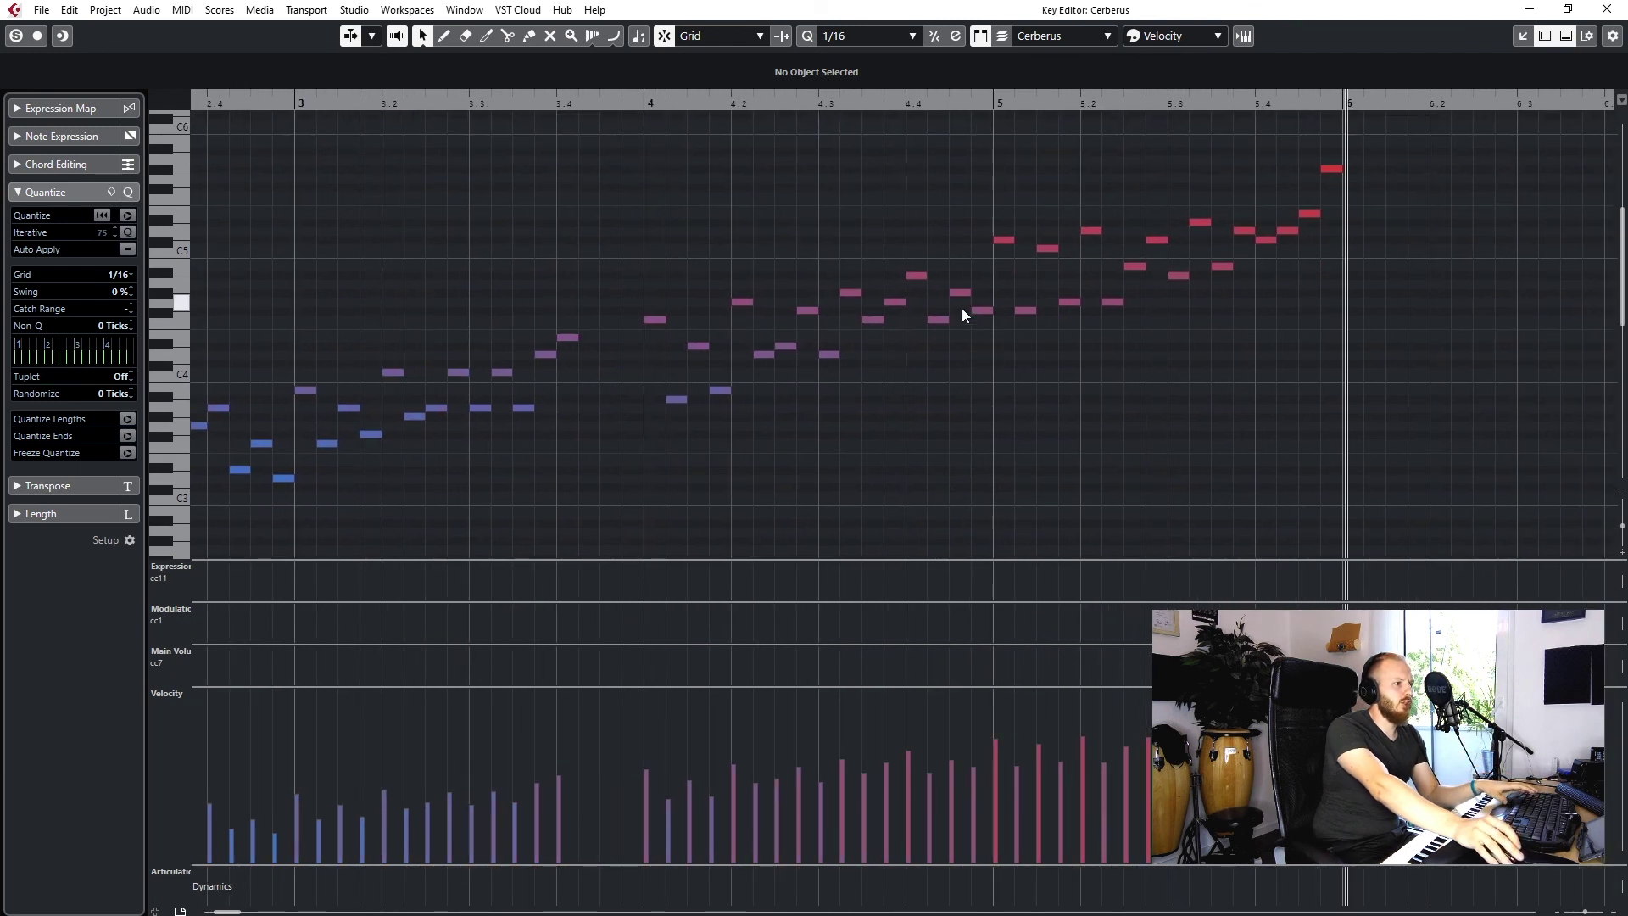
pyautogui.moveTo(1092, 290); pyautogui.dragTo(994, 355)
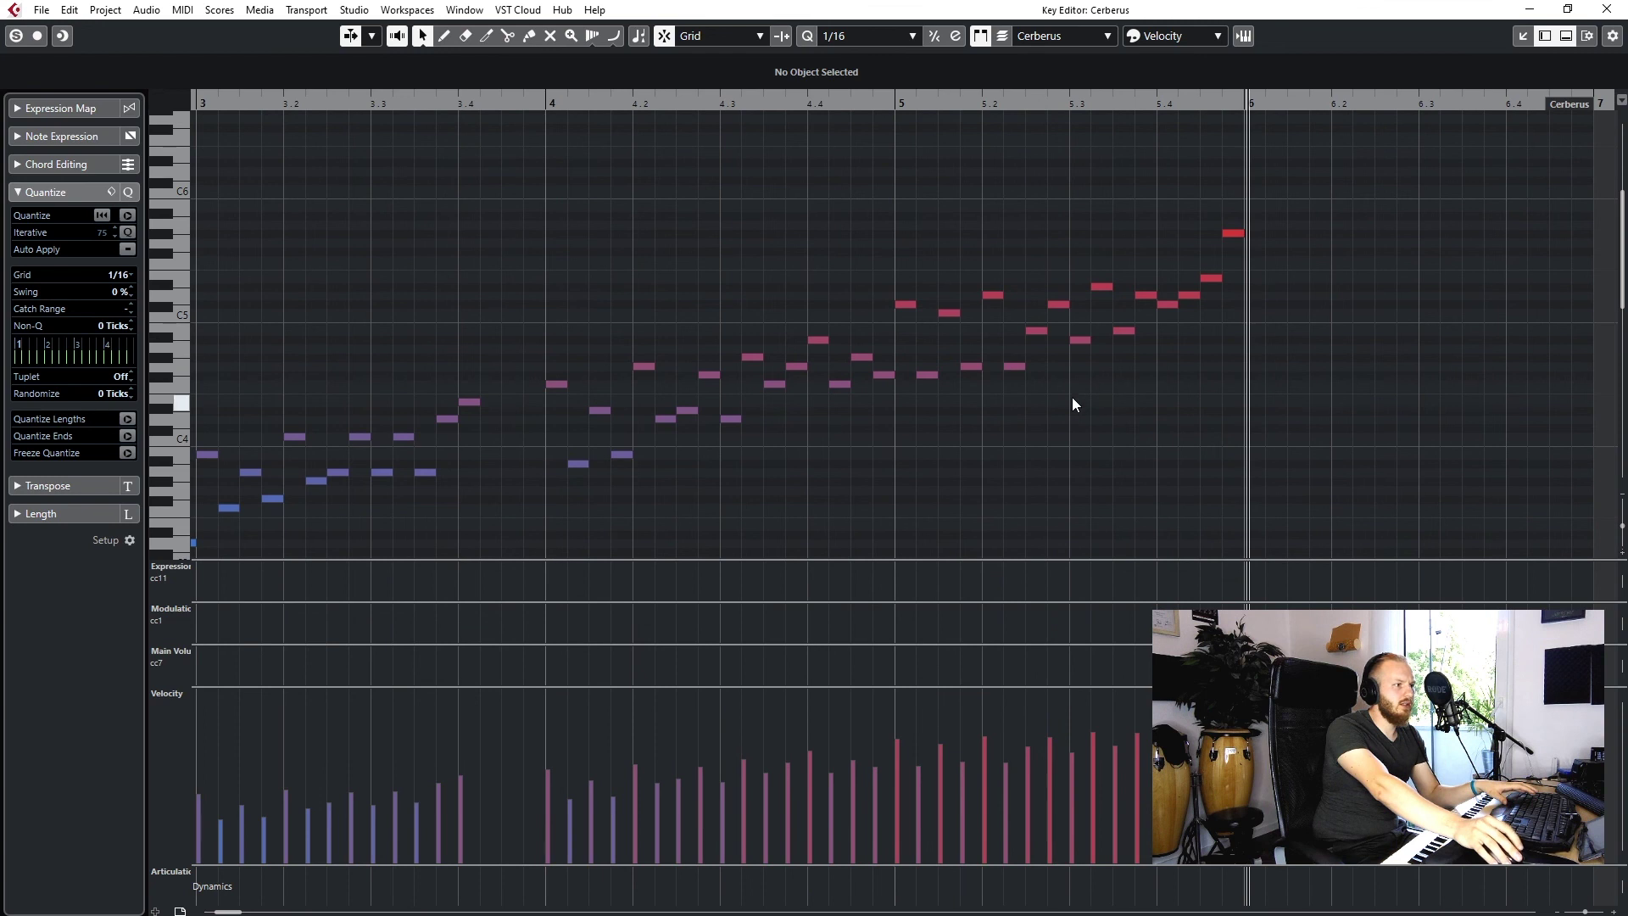
pyautogui.moveTo(830, 402); pyautogui.dragTo(1046, 375)
pyautogui.scroll(-1, 1039, 377)
pyautogui.scroll(2, 794, 630)
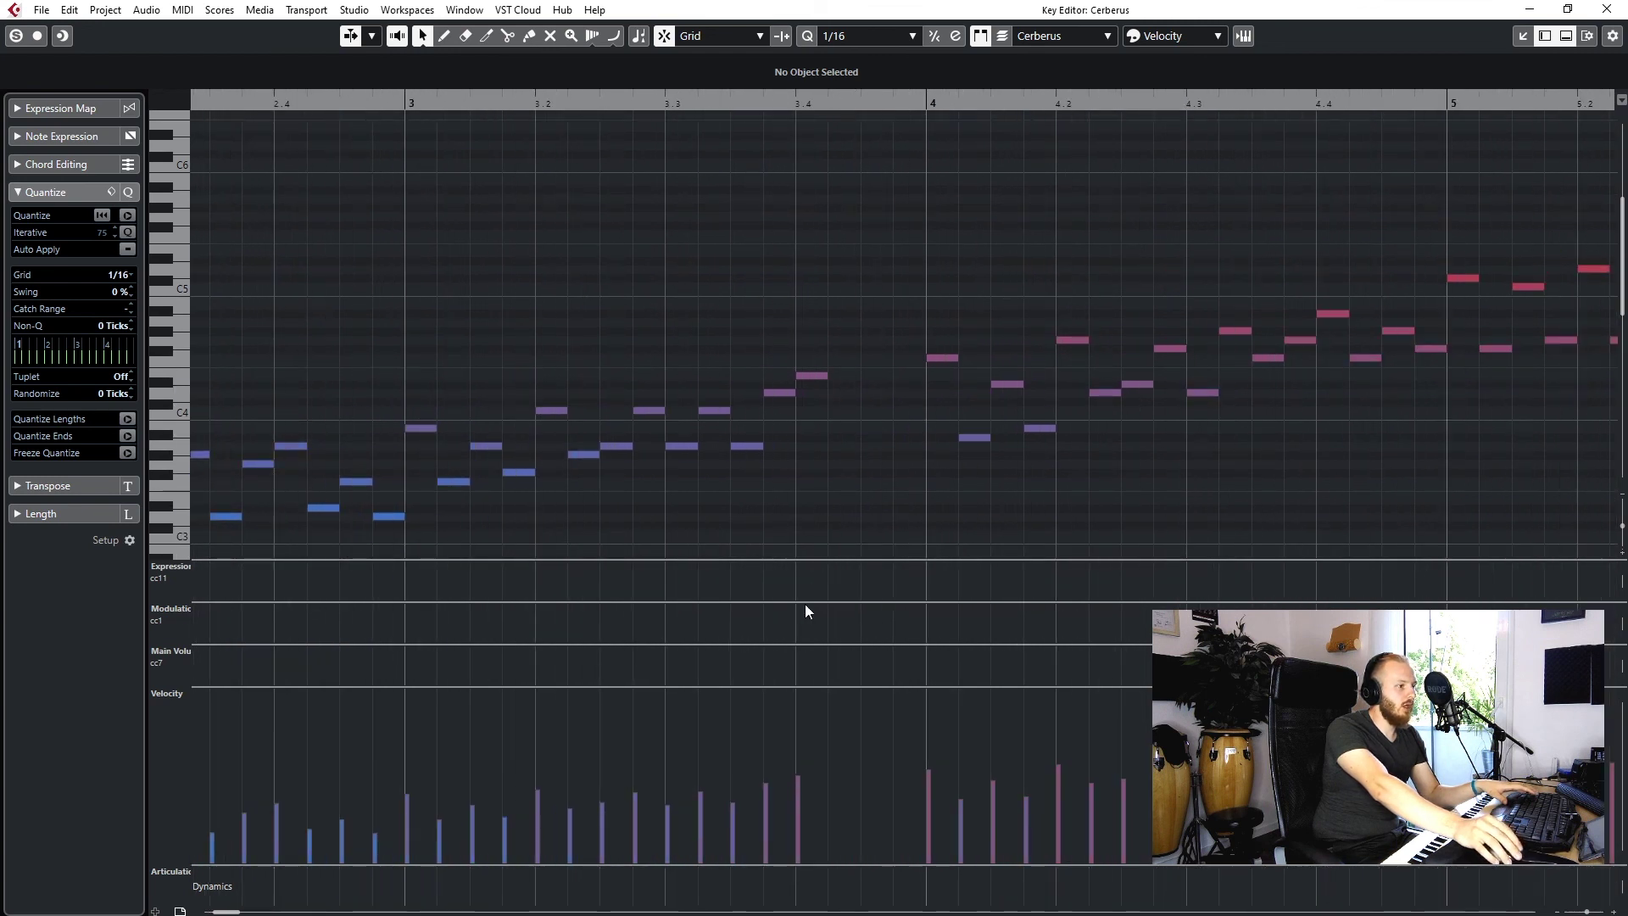
pyautogui.moveTo(830, 496); pyautogui.dragTo(767, 389)
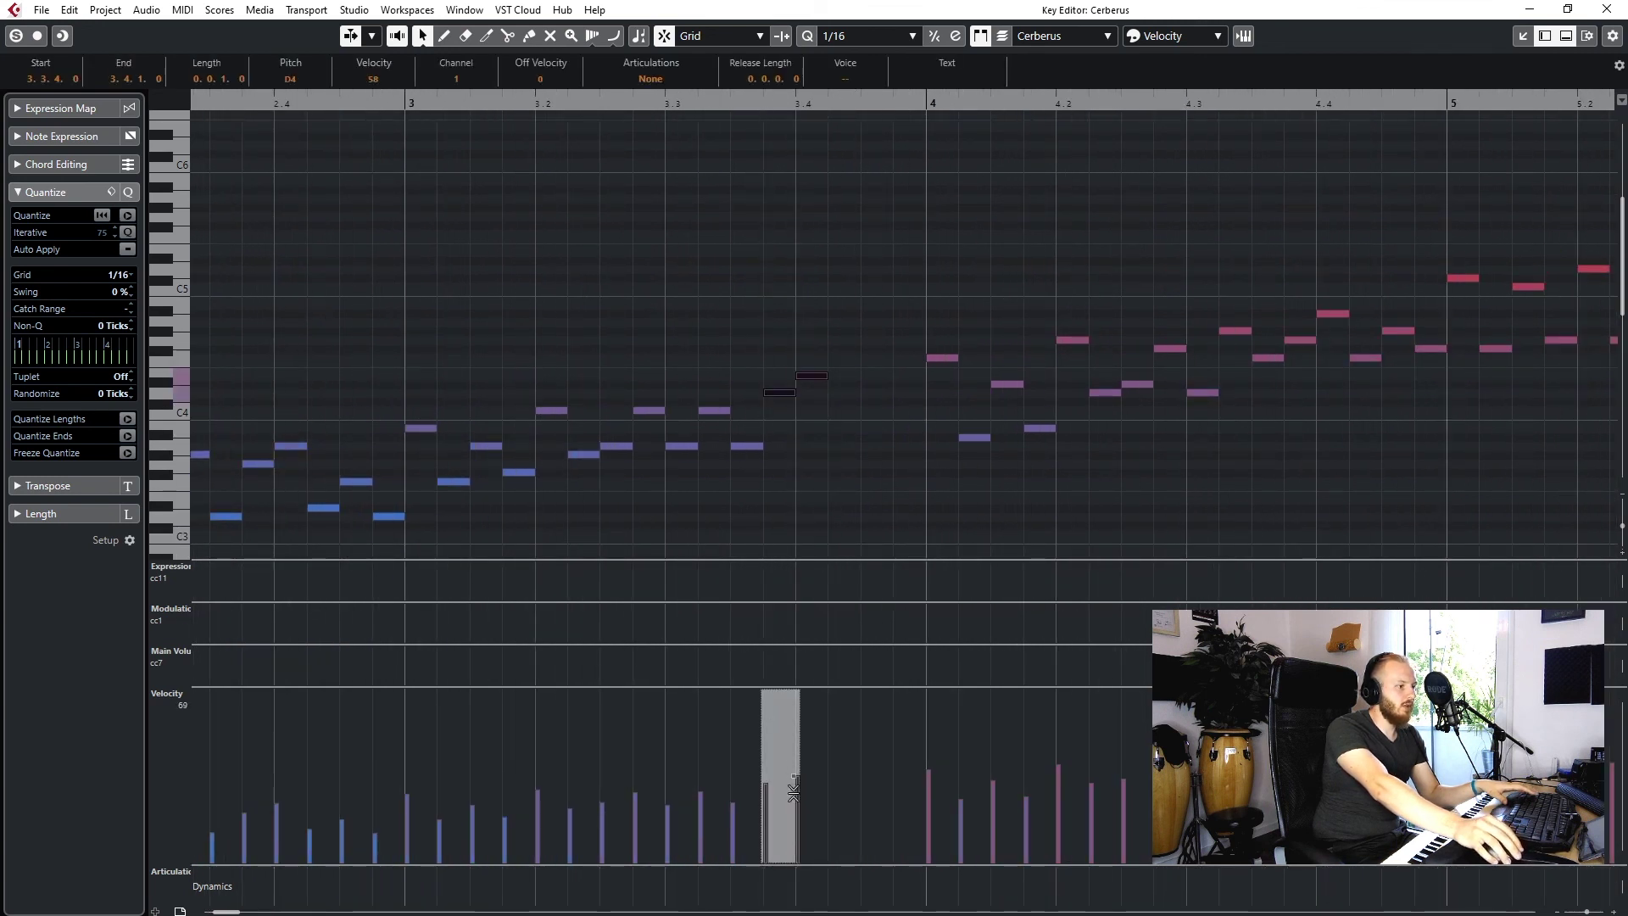
pyautogui.moveTo(788, 787); pyautogui.dragTo(821, 778)
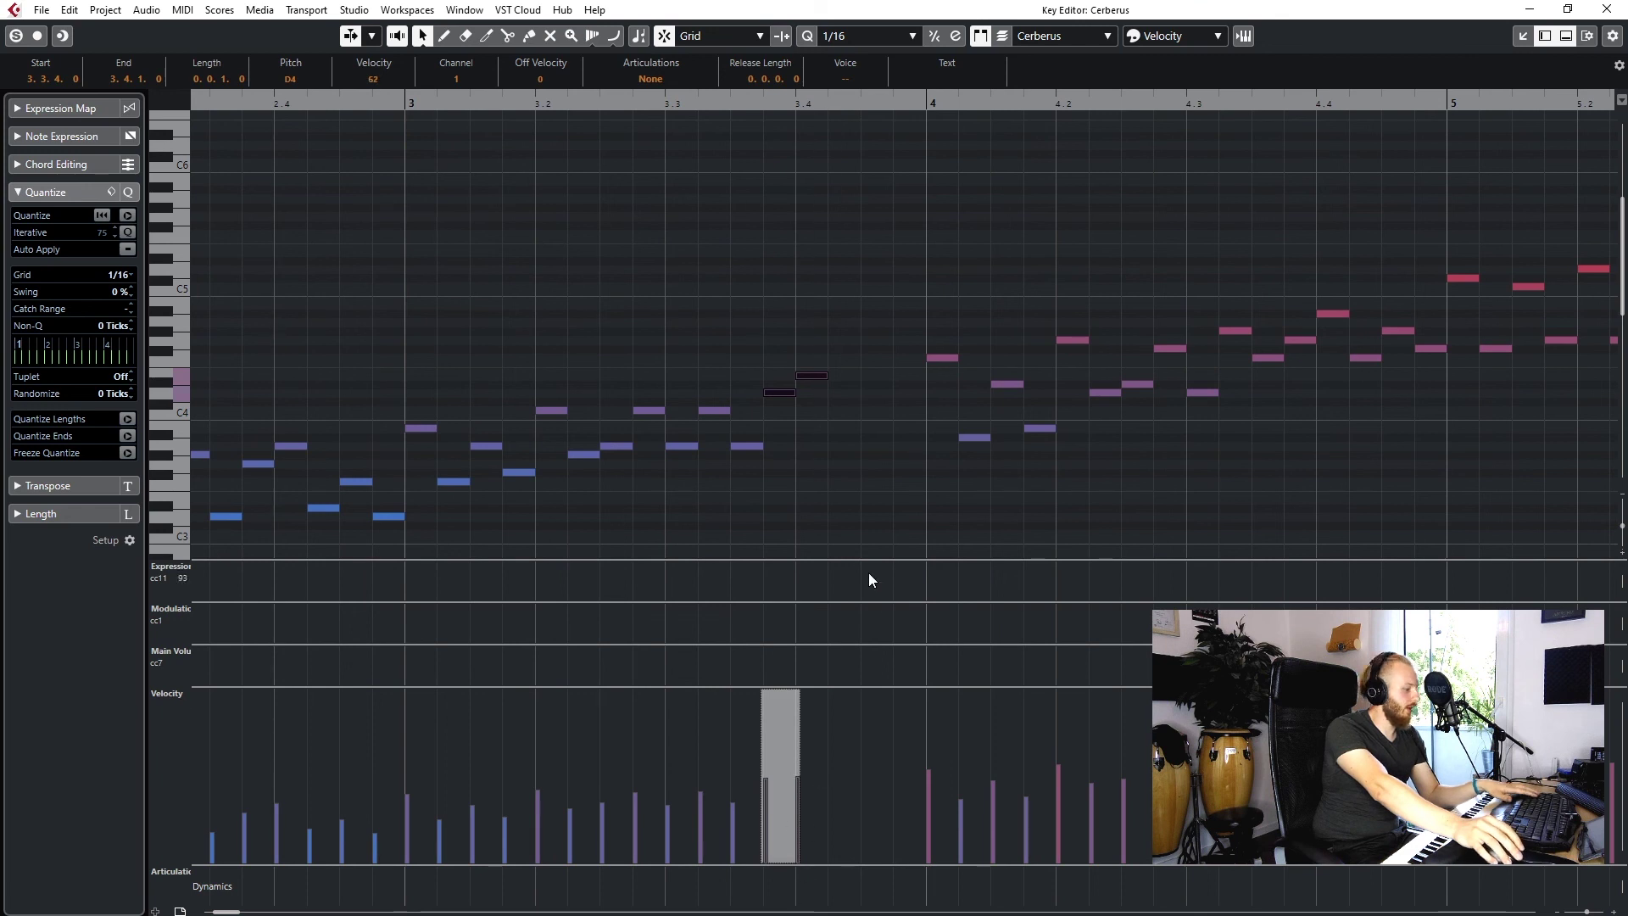
pyautogui.press('Up')
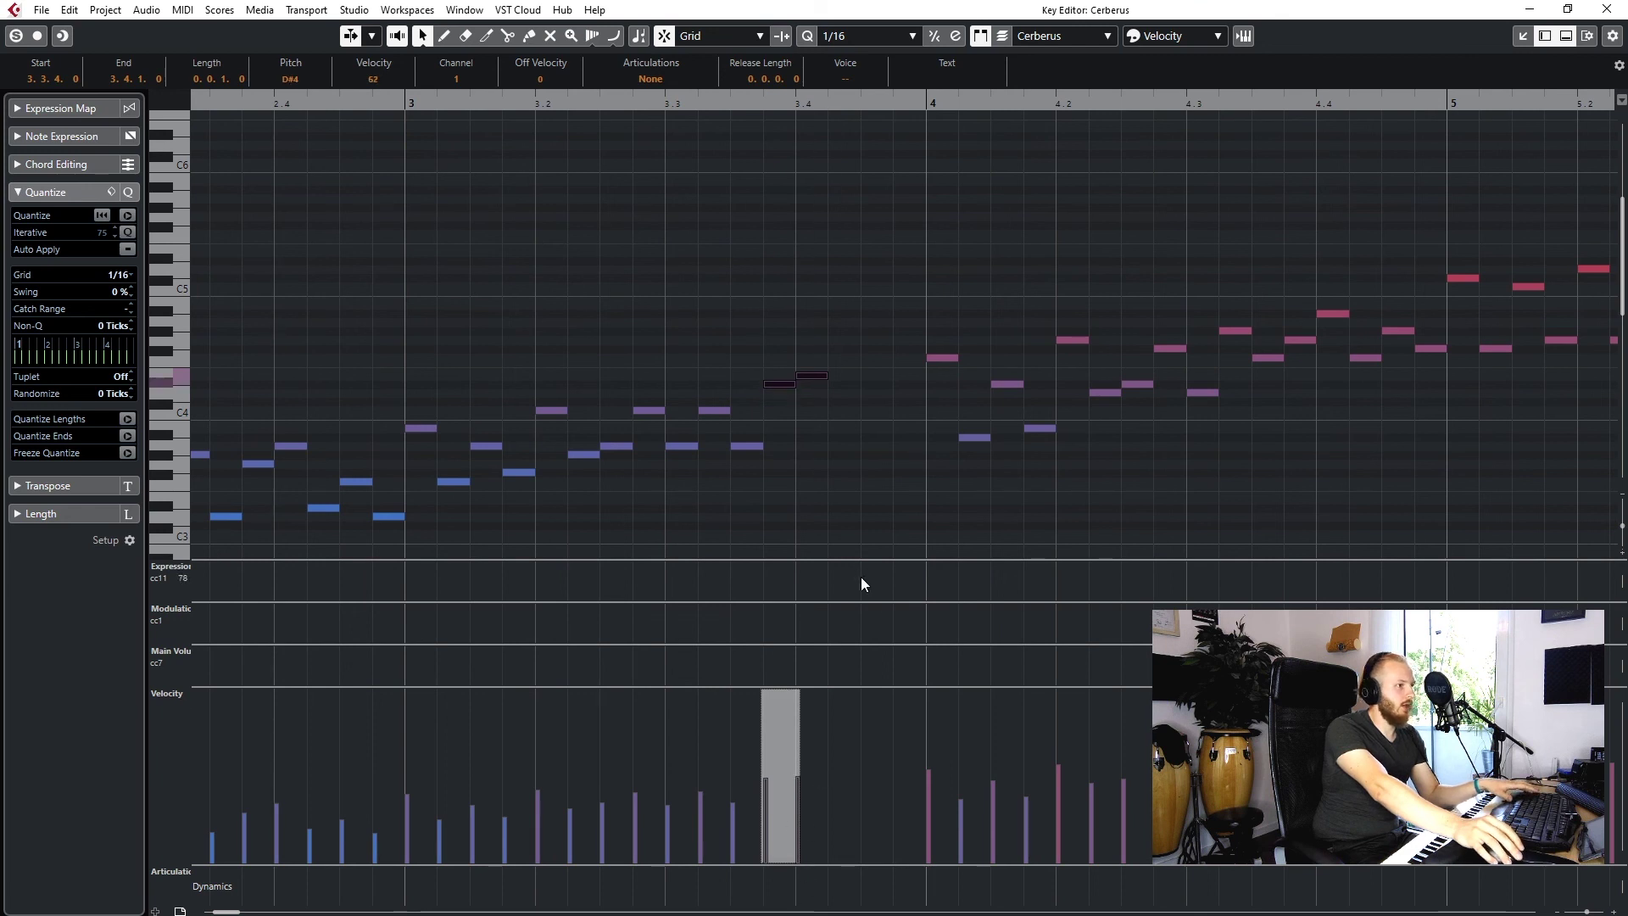
# Step: Even out the velocities of these two notes, remap them to the same pitch, and deselect them
pyautogui.click(797, 776)
pyautogui.press('5')
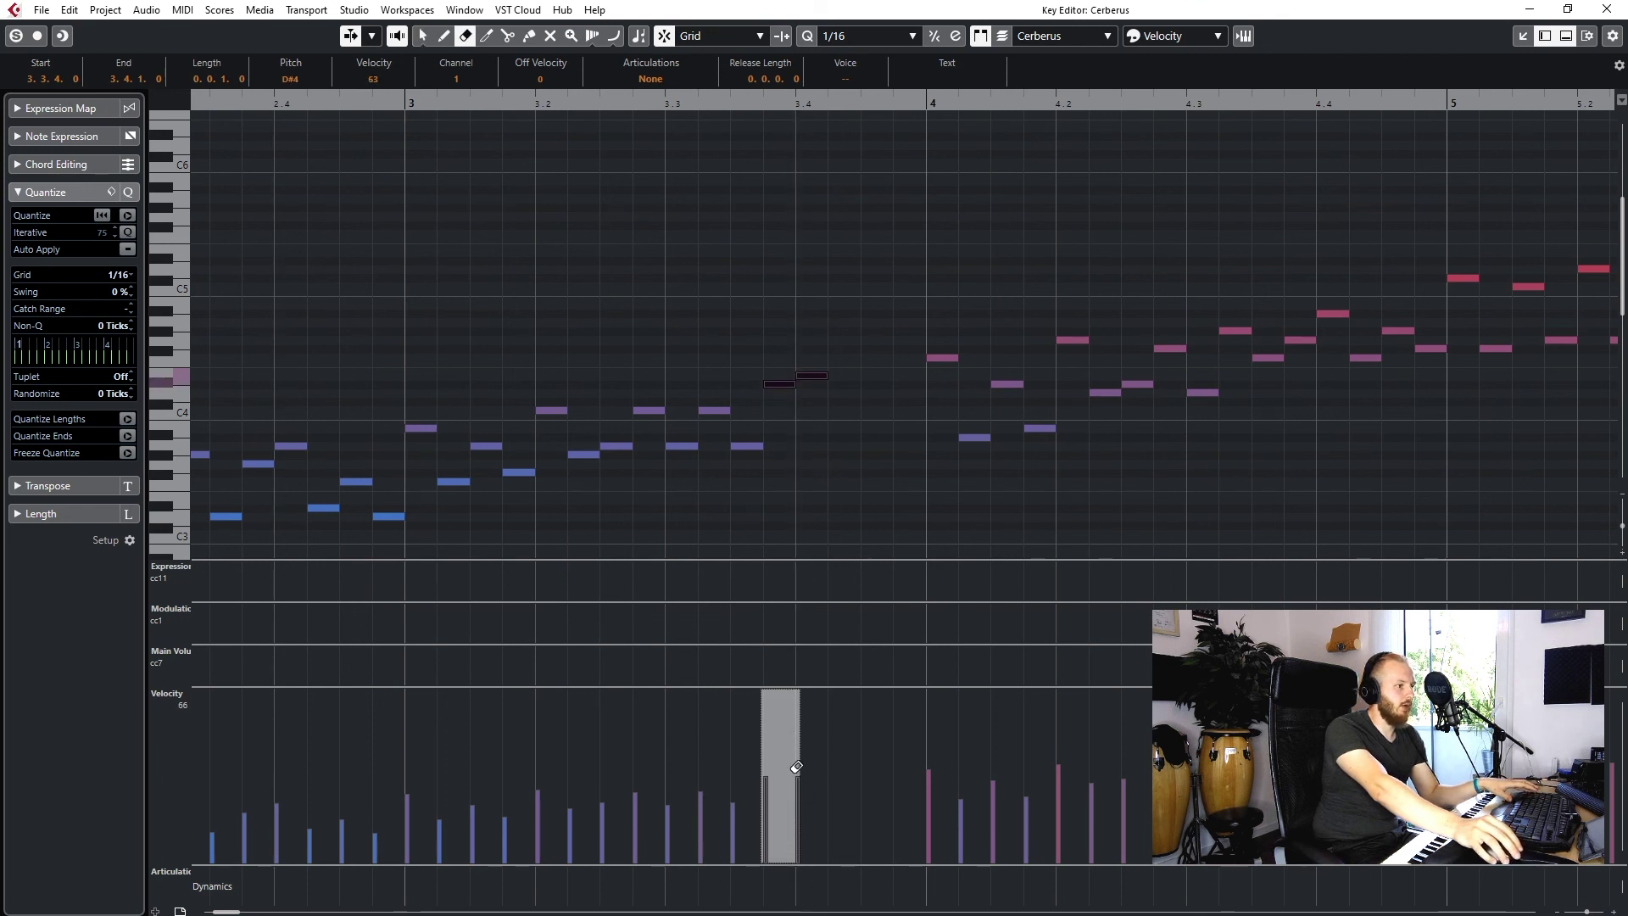
pyautogui.press('1')
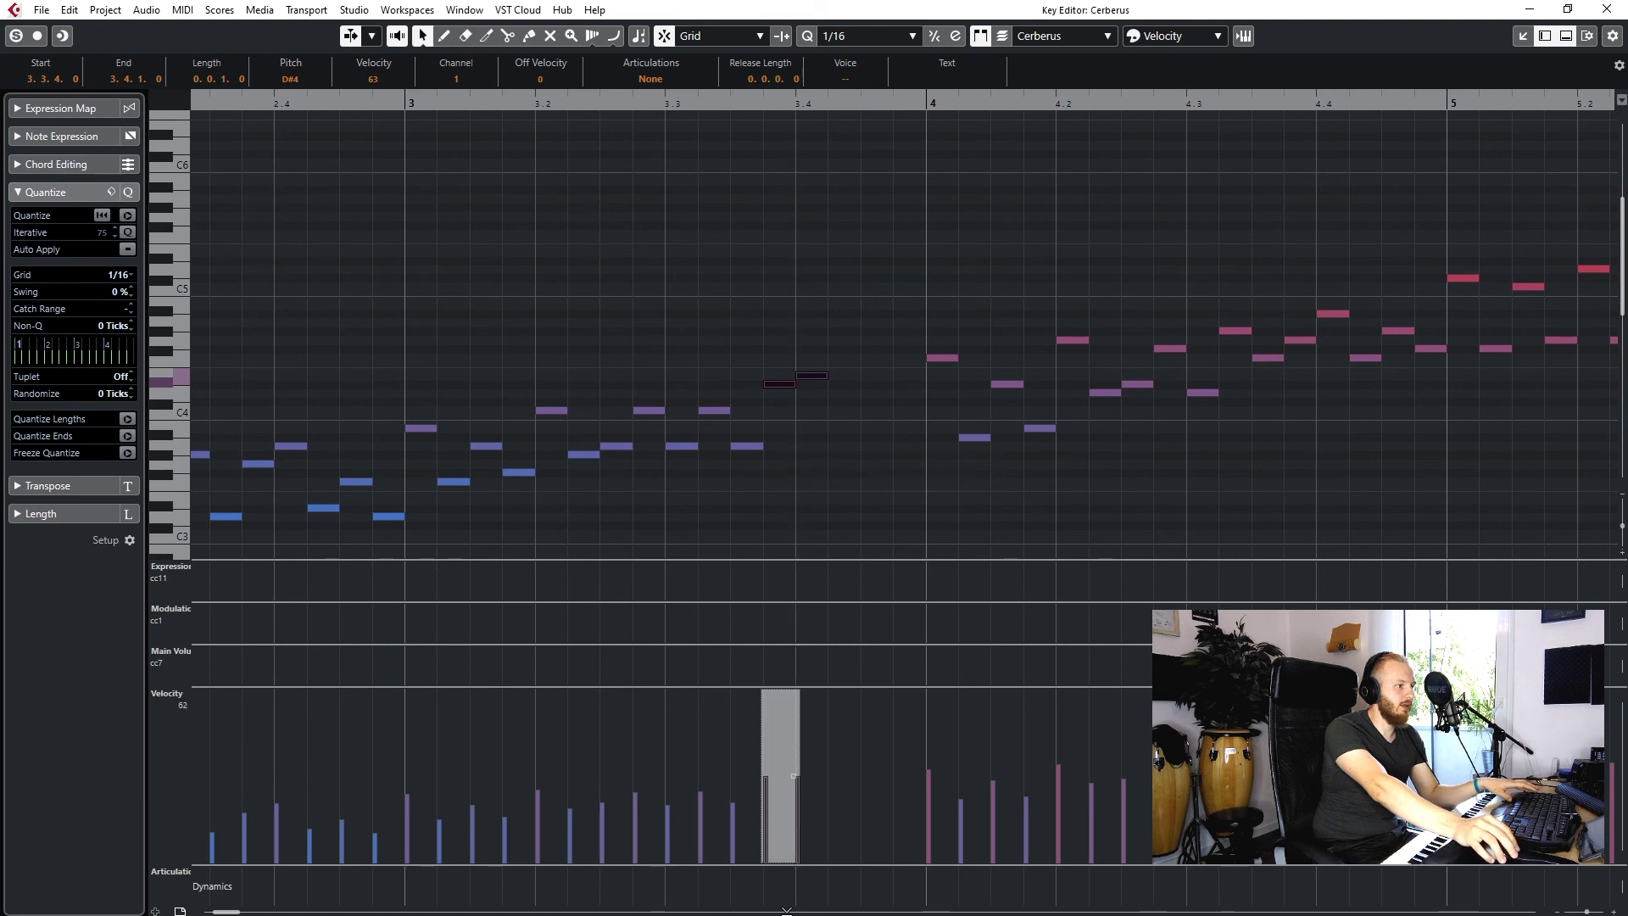
pyautogui.click(807, 480)
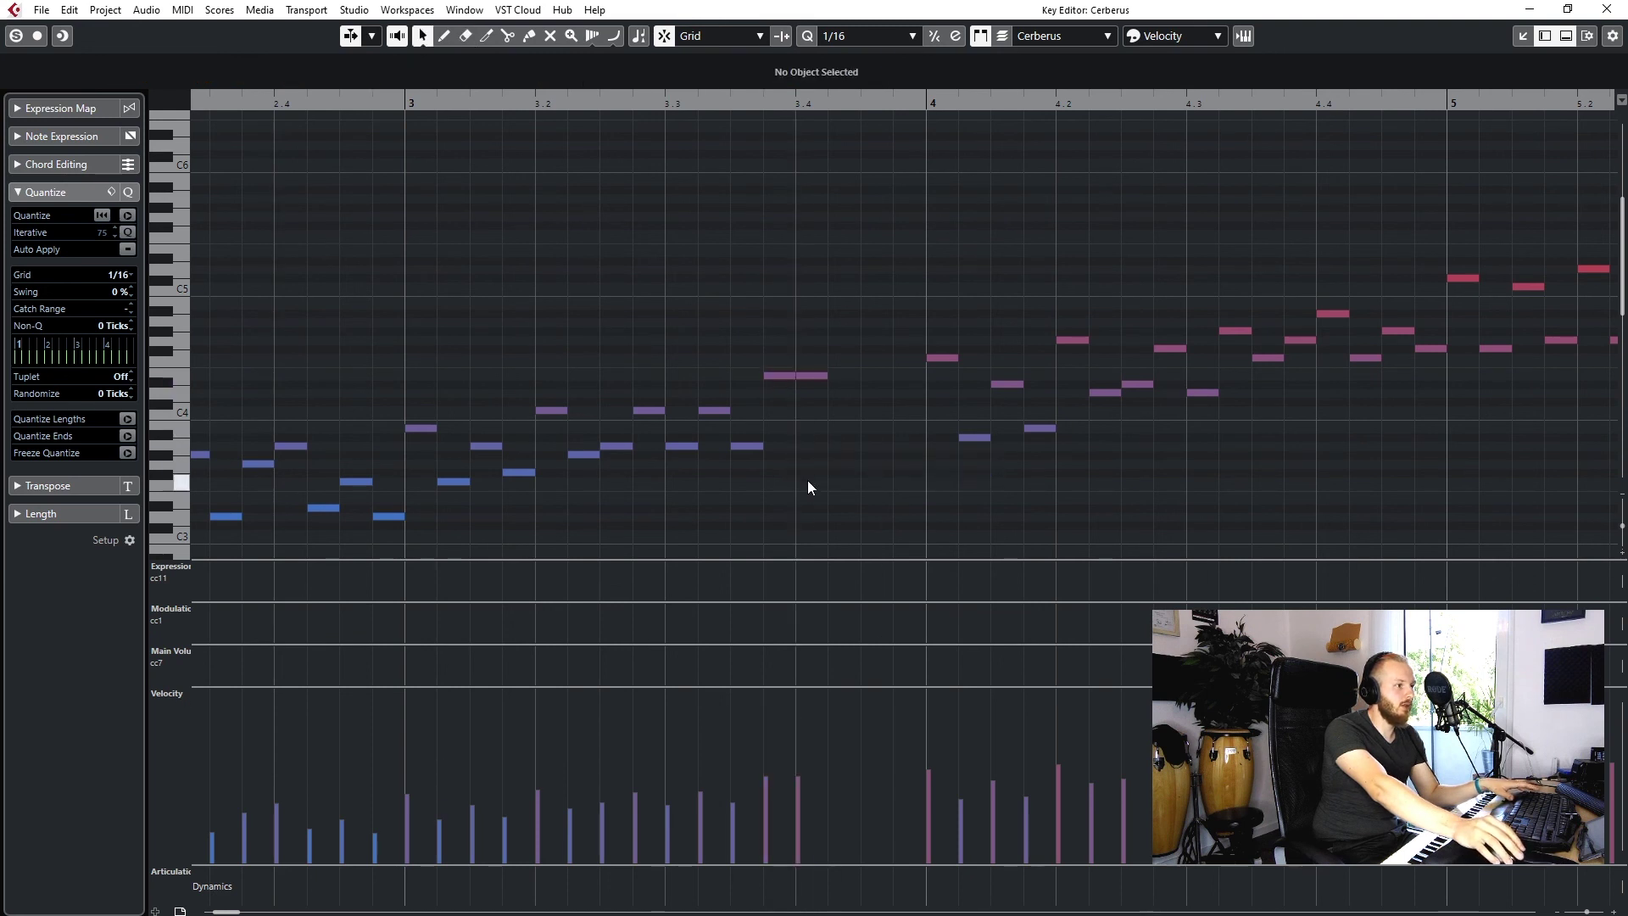
# Step: Play back the two equal-pitched notes from position 3.3.4
pyautogui.click(770, 138)
pyautogui.press('g')
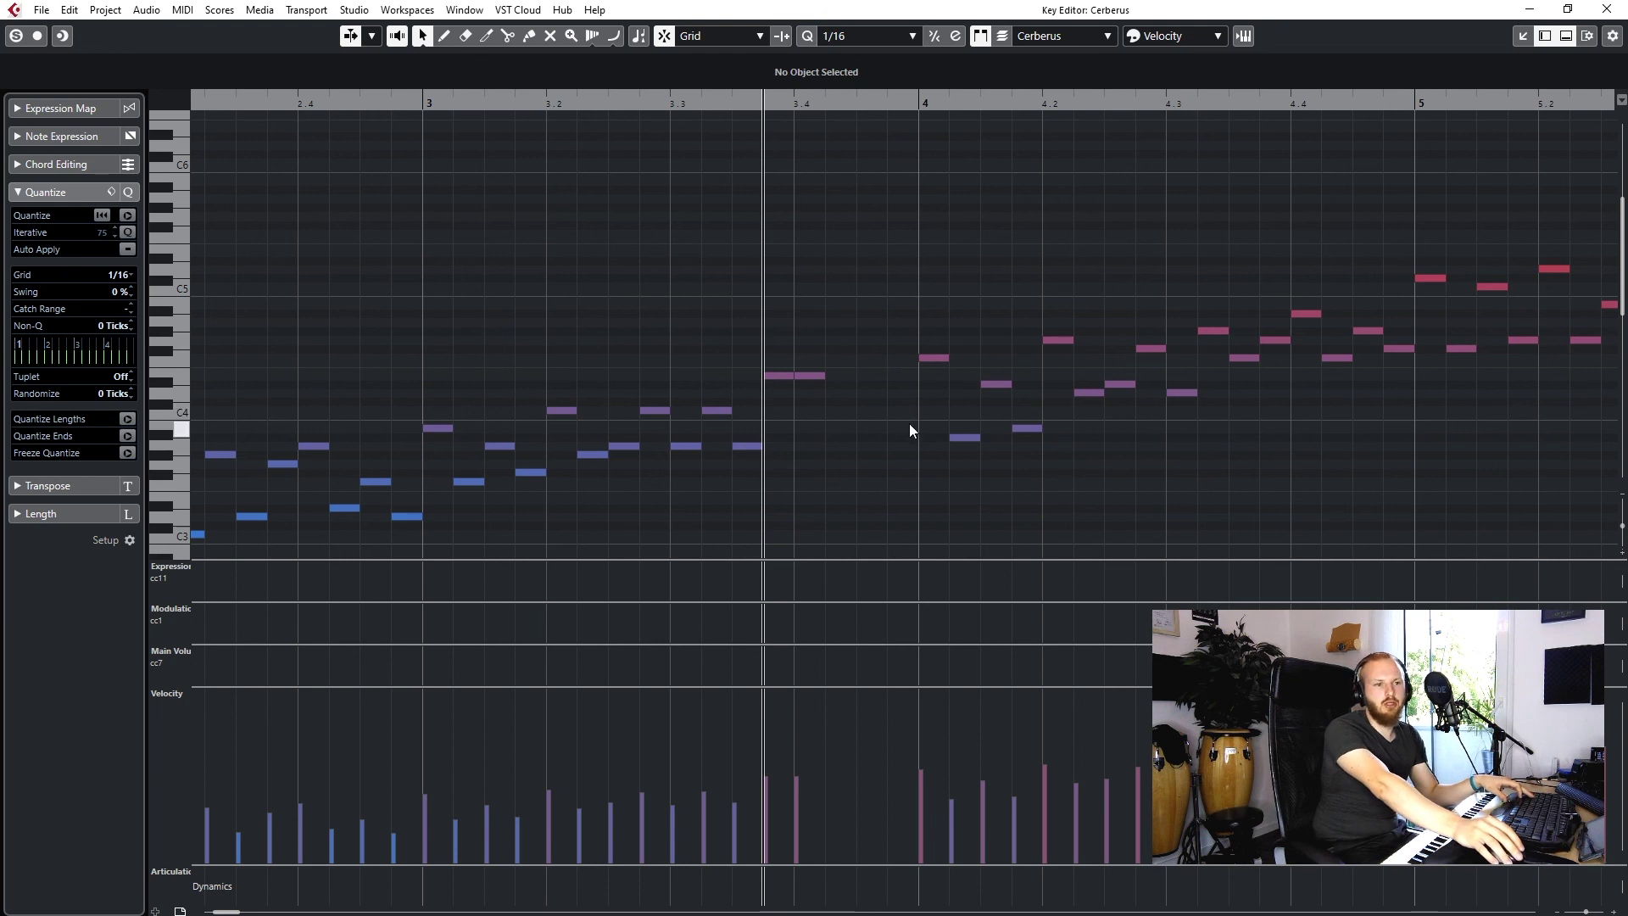
pyautogui.press('space')
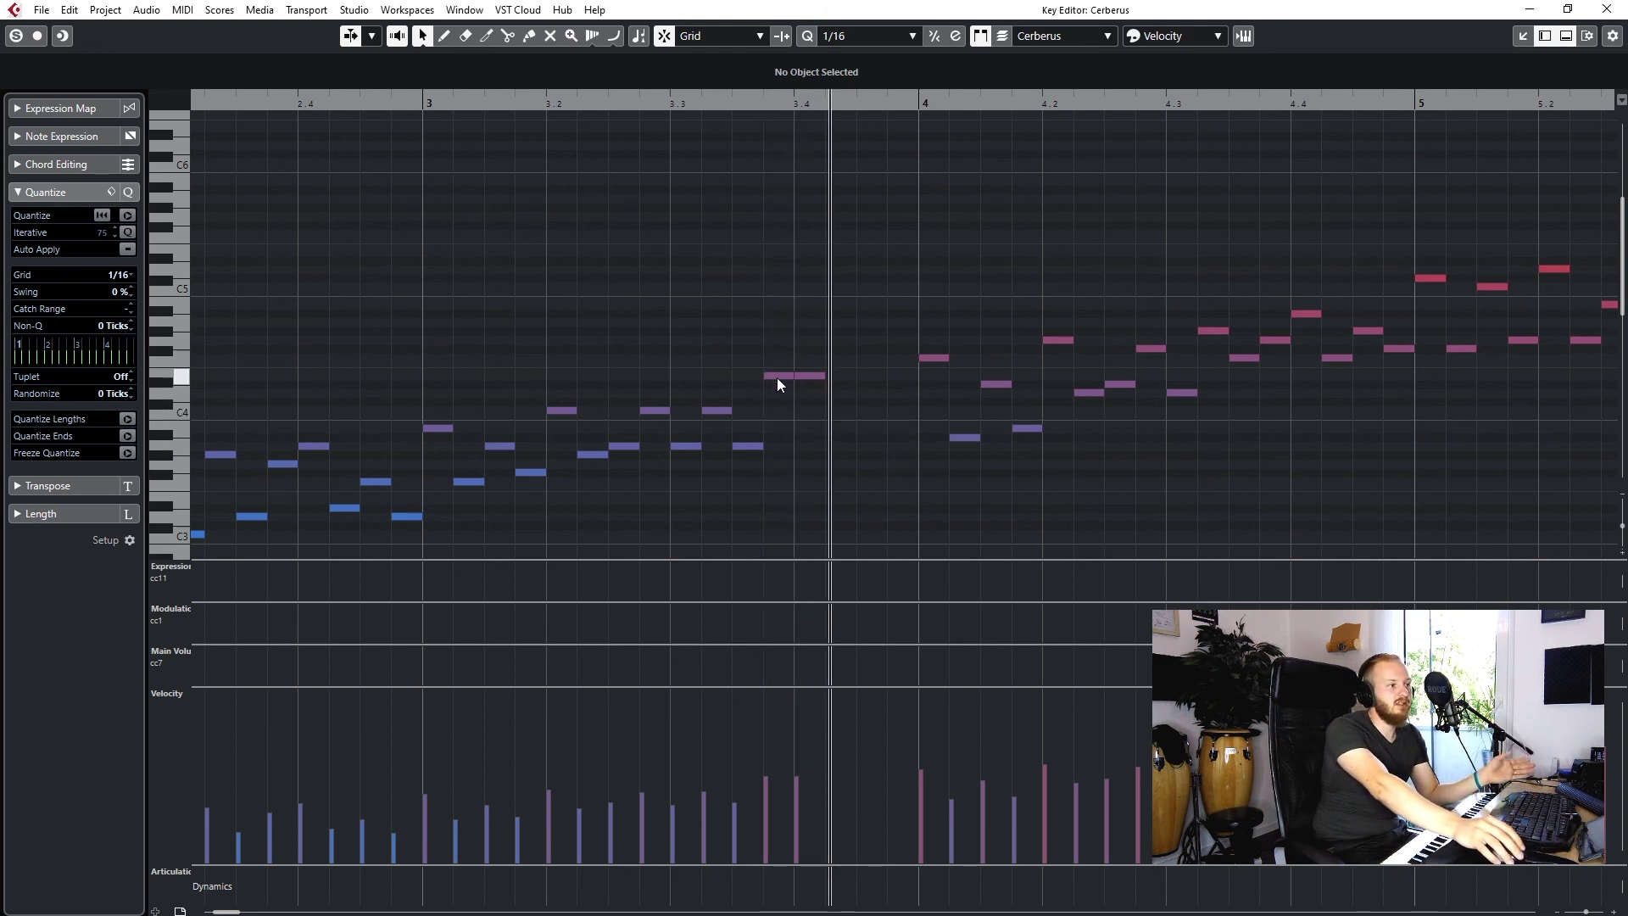
# Step: Lower the velocity of the note at 3.3.4, raise that of the following note, and remap both pitches
pyautogui.moveTo(772, 794); pyautogui.dragTo(772, 805)
pyautogui.click(799, 769)
pyautogui.hotkey('ctrl', 'z')
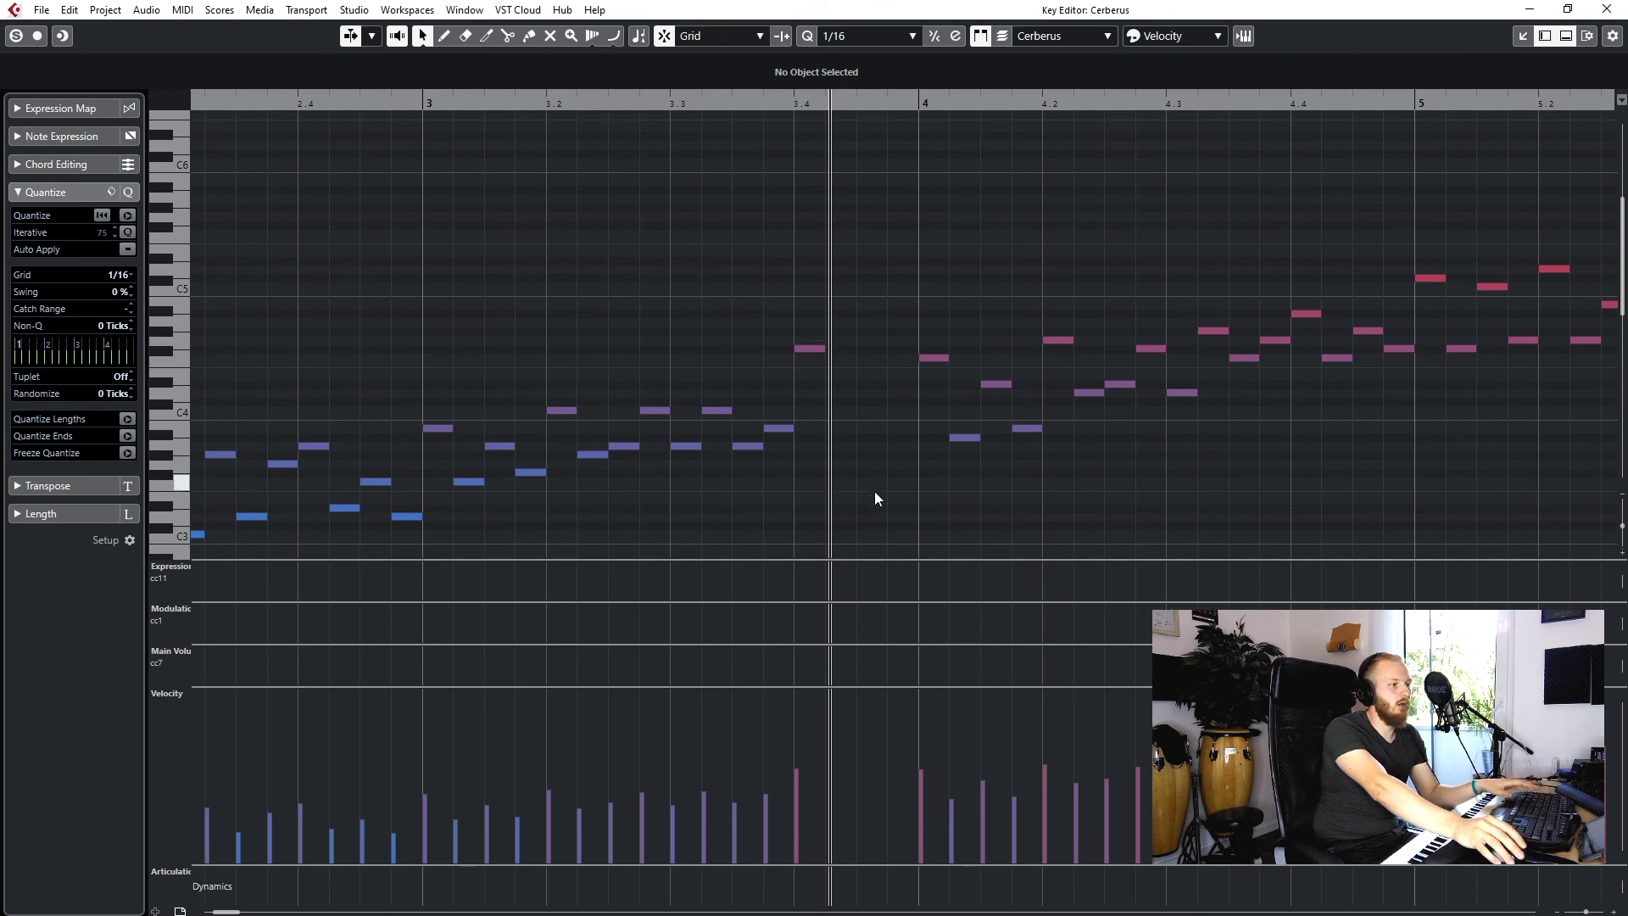
# Step: Raise the velocities toward the start of the whole pattern to flatten its rise, and remap all pitches from velocity
pyautogui.press('g')
pyautogui.press('g')
pyautogui.press('g')
pyautogui.hotkey('ctrl', 'a')
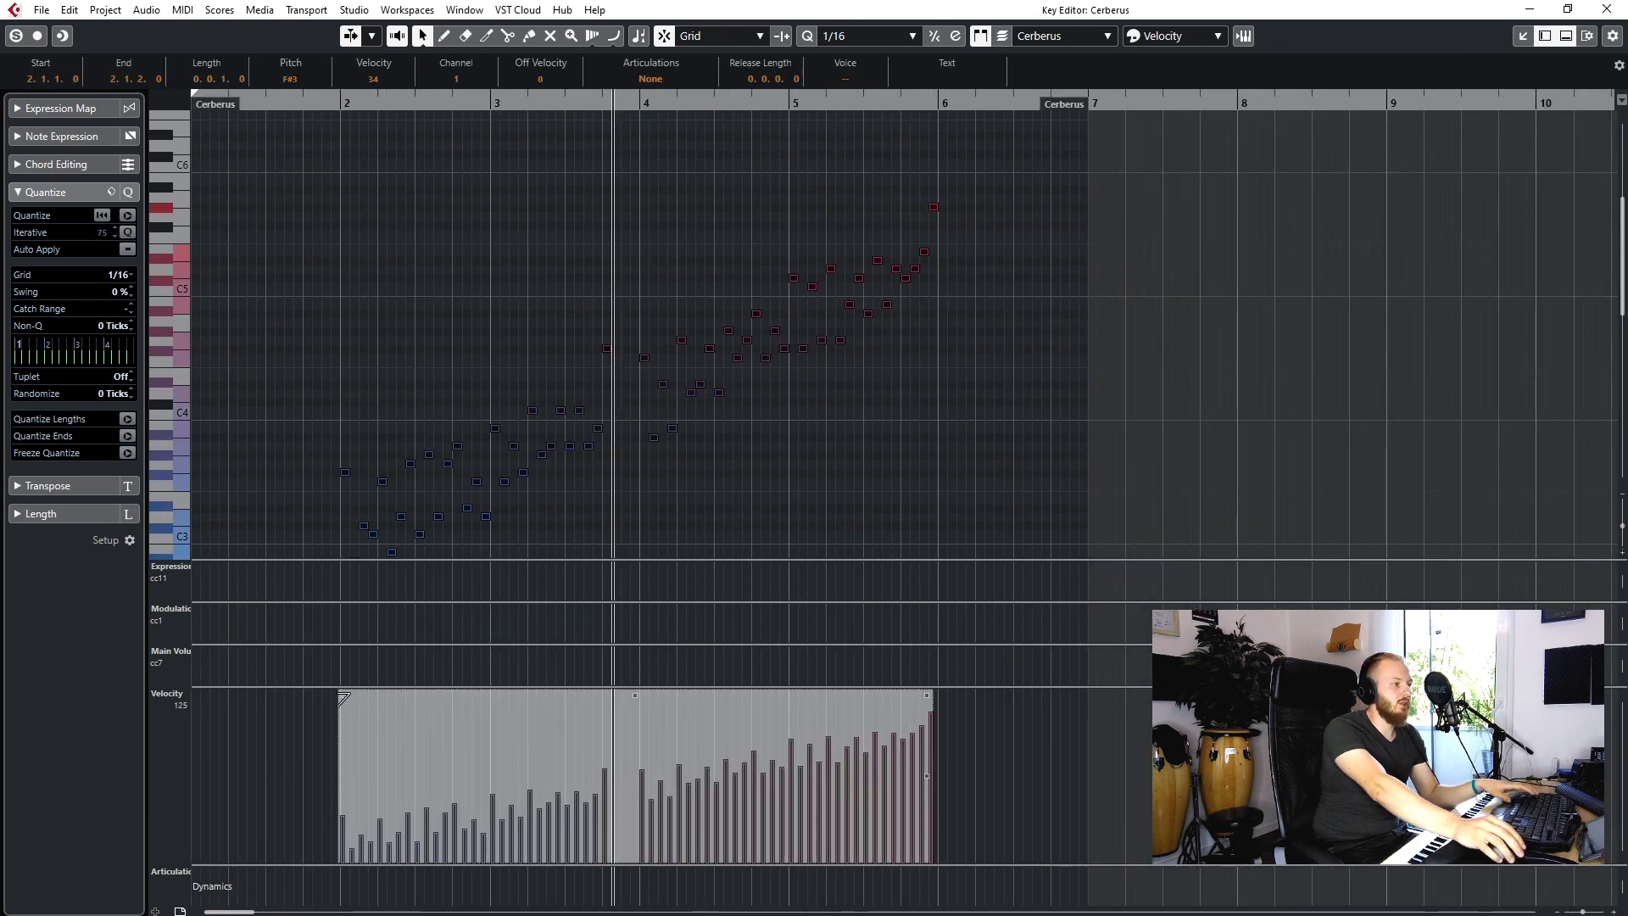
pyautogui.moveTo(341, 695); pyautogui.dragTo(332, 655)
pyautogui.click(933, 435)
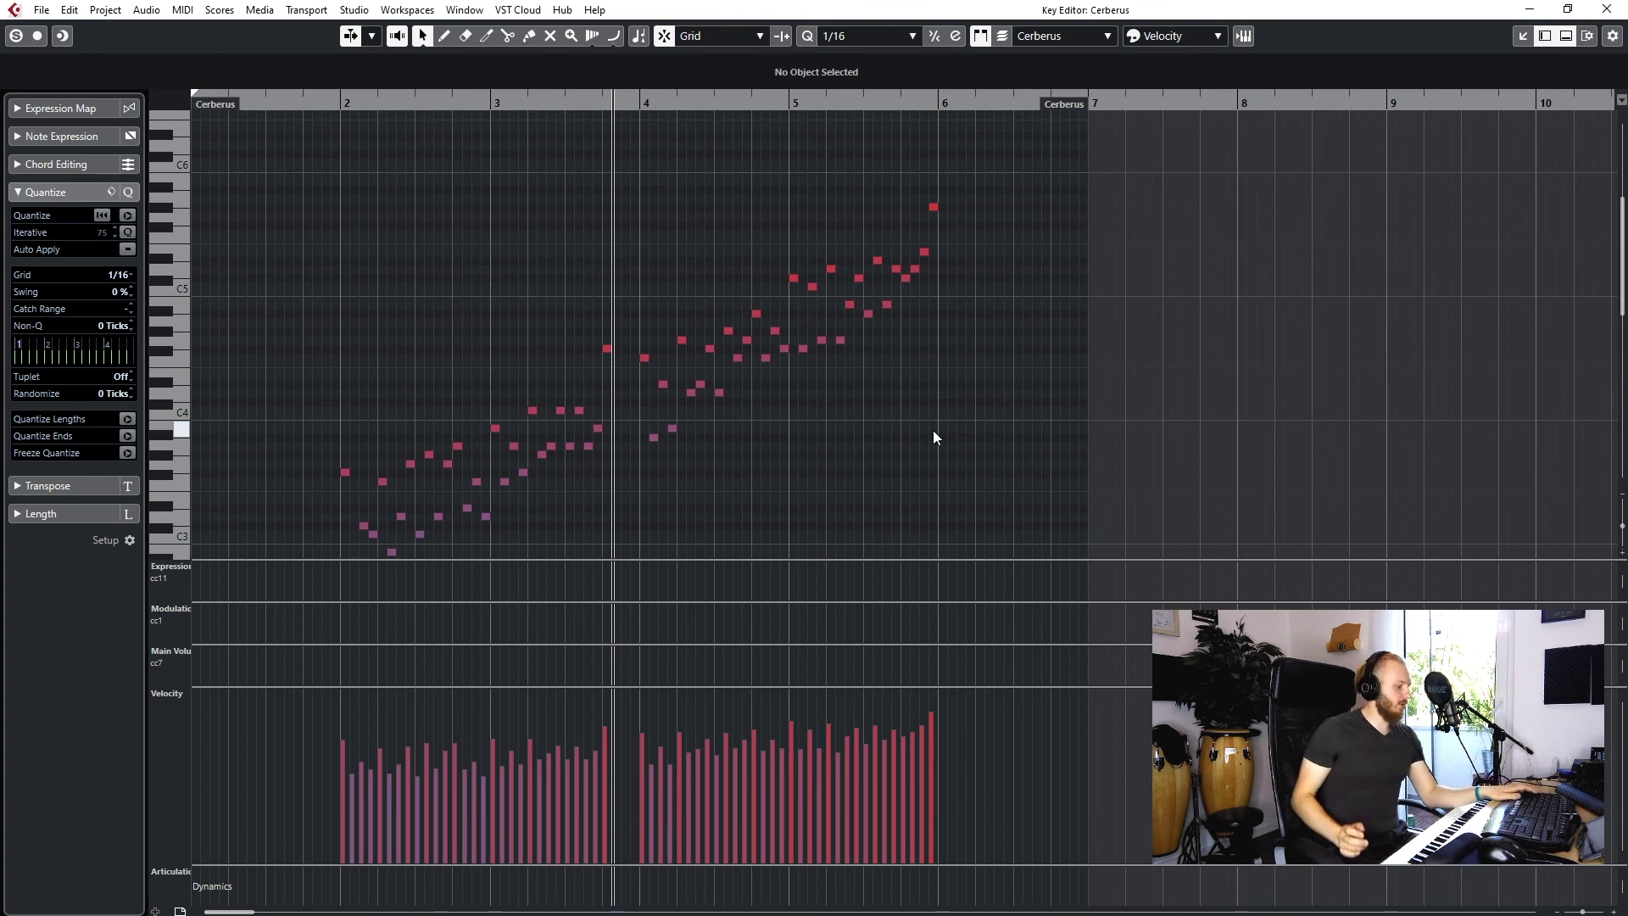
pyautogui.hotkey('ctrl', 'z')
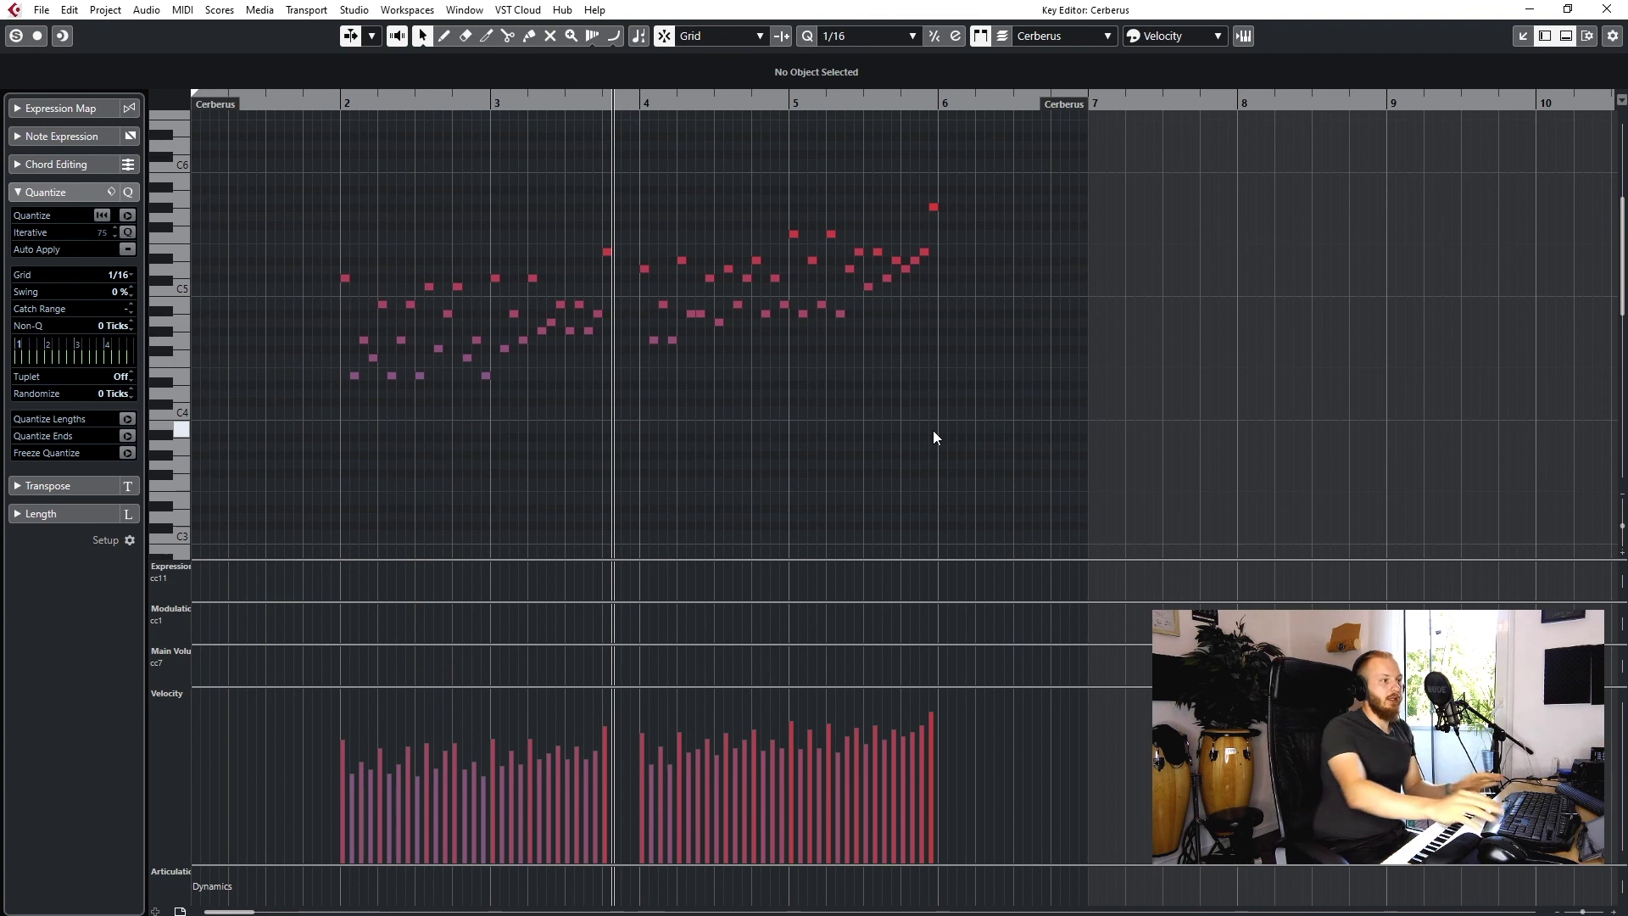
# Step: Lower the velocities of all notes in the pattern, remap the pitches downward to match, and deselect the notes
pyautogui.hotkey('ctrl', 'a')
pyautogui.moveTo(905, 693)
pyautogui.mouseDown()
pyautogui.moveTo(905, 728)
pyautogui.moveTo(894, 687)
pyautogui.moveTo(887, 719)
pyautogui.mouseUp()
pyautogui.press('Down')
pyautogui.press('Down')
pyautogui.press('Down')
pyautogui.press('Down')
pyautogui.click(1065, 465)
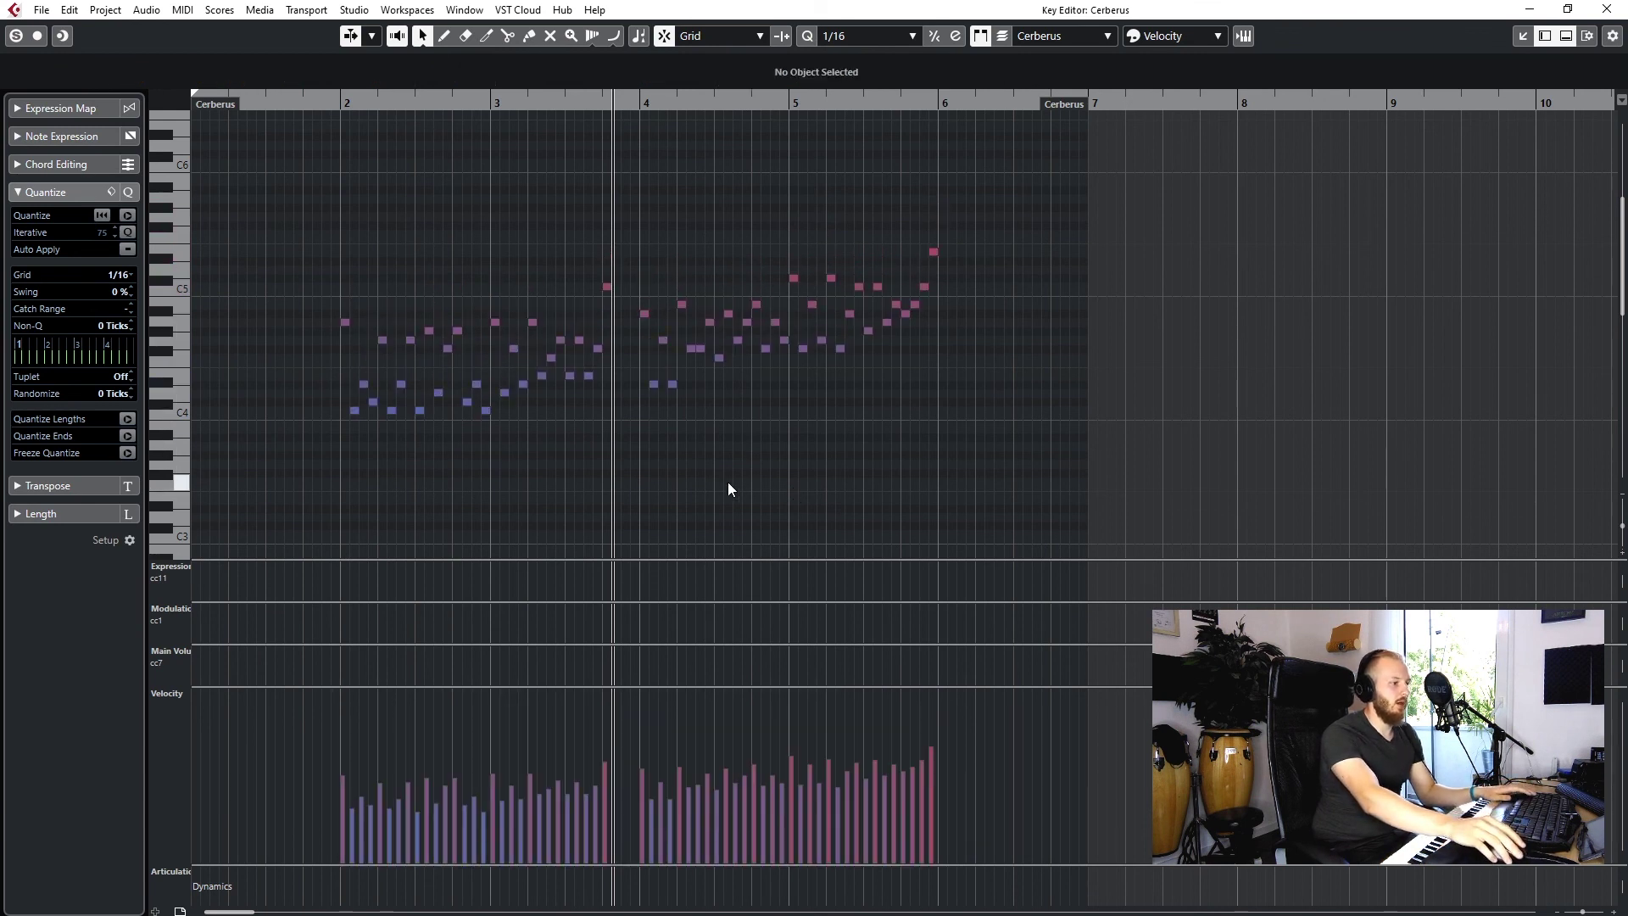